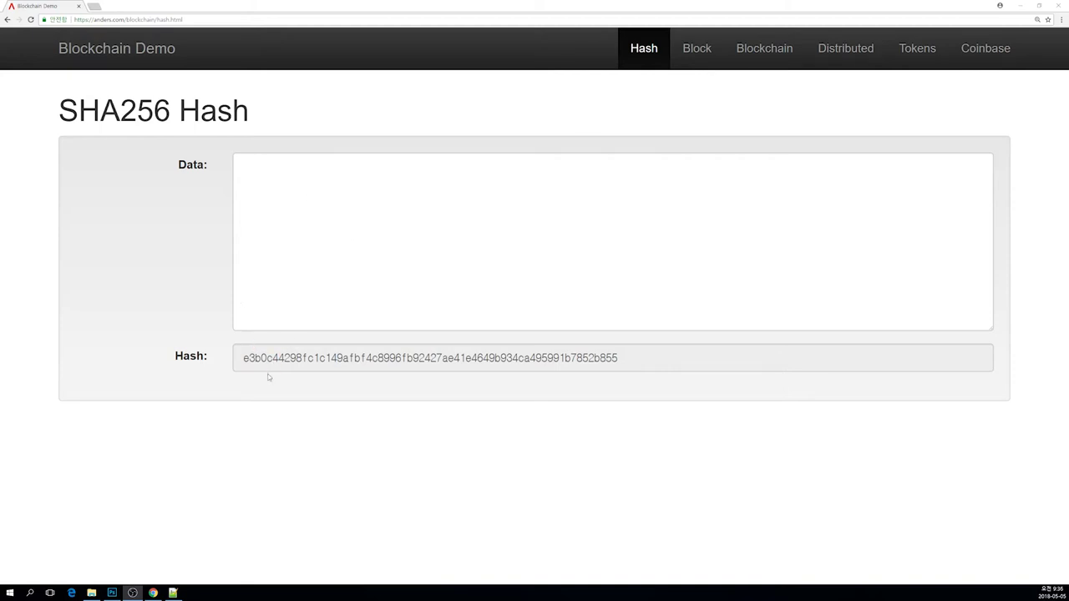
Enter 1 as the hash data, try appending a period and an exclamation mark, and restore the data to 1
click(282, 322)
text(1)
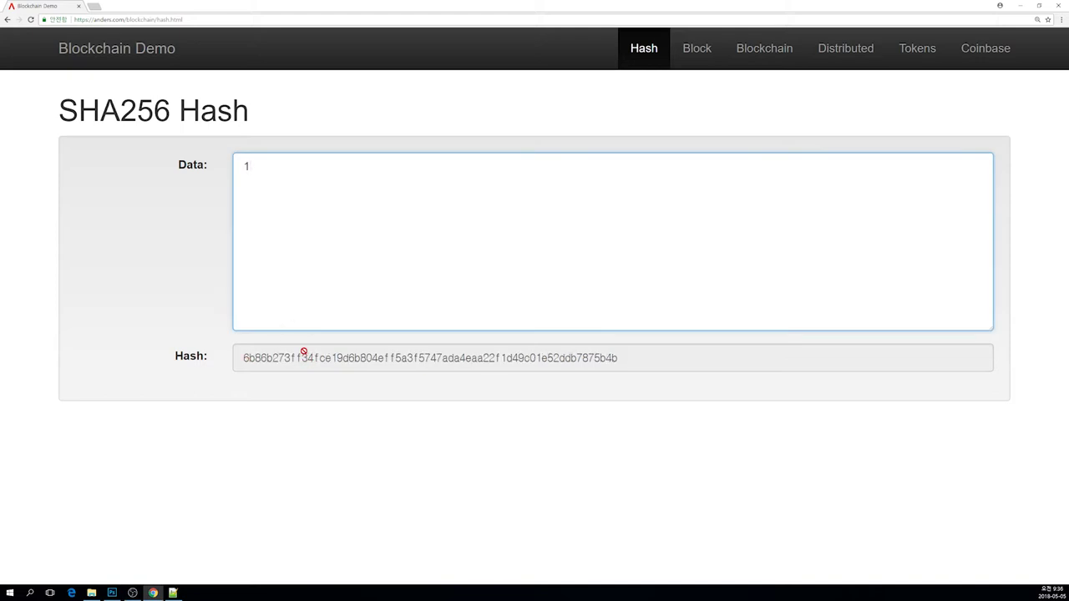
text(.)
key(BackSpace)
text(!)
key(BackSpace)
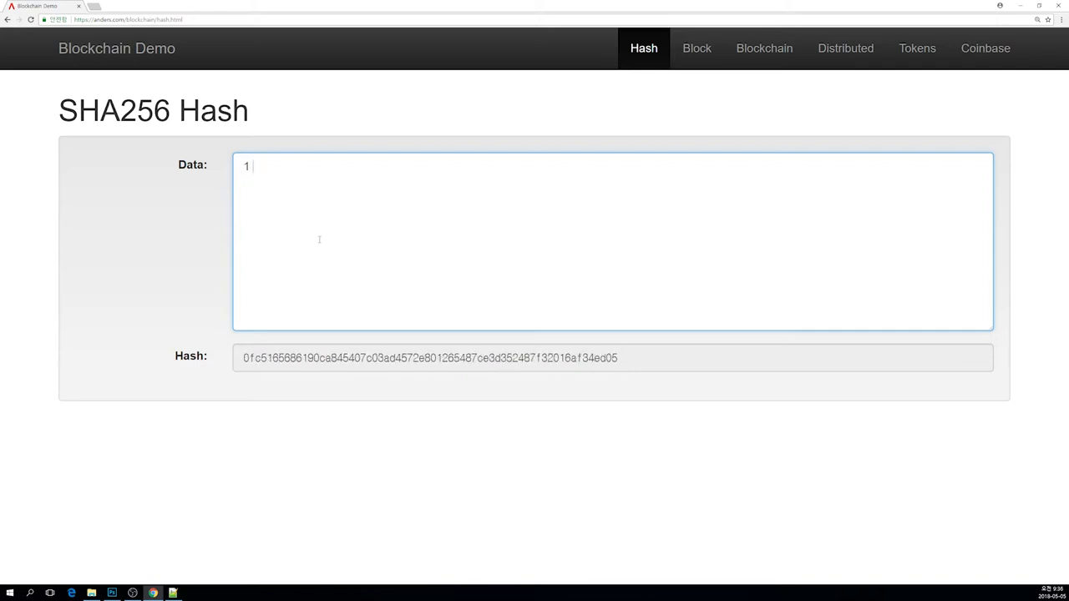
key(BackSpace)
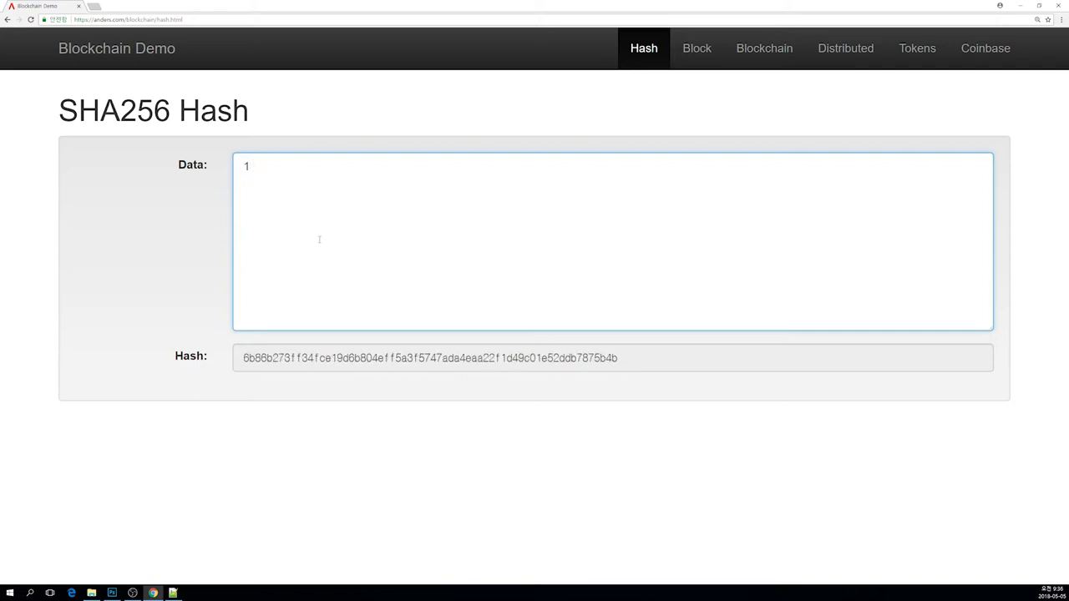
Add 2 and 3 on separate lines below the 1 in the hash data
key(Return)
text(2)
key(Return)
text(3)
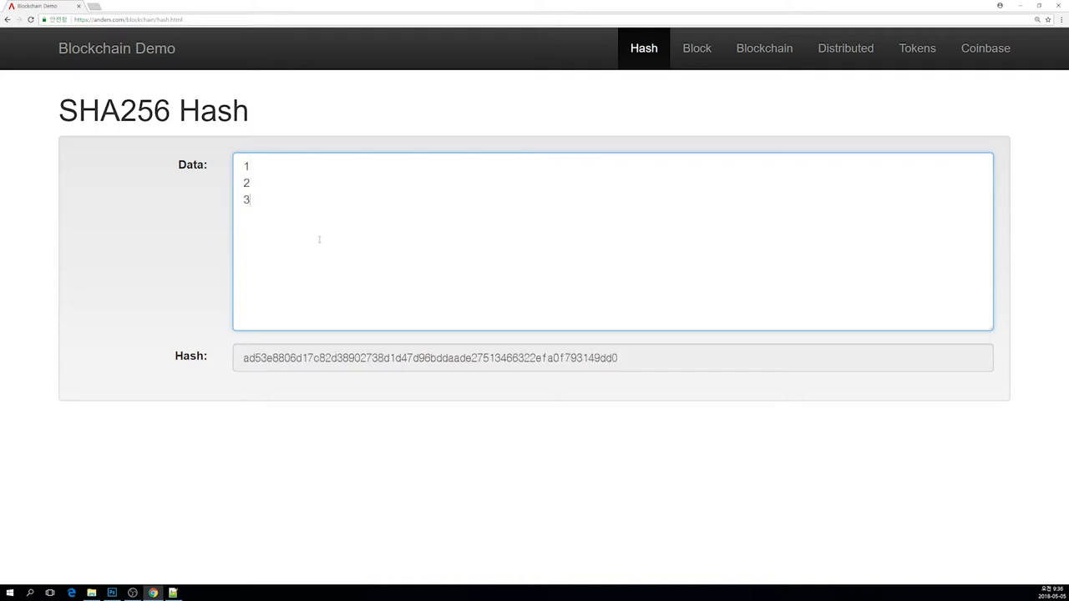
Replace the hash data with 3, 2 and 1 in that order, each on its own line
key(BackSpace)
key(BackSpace)
key(BackSpace)
key(BackSpace)
key(BackSpace)
text(3)
key(Return)
text(2)
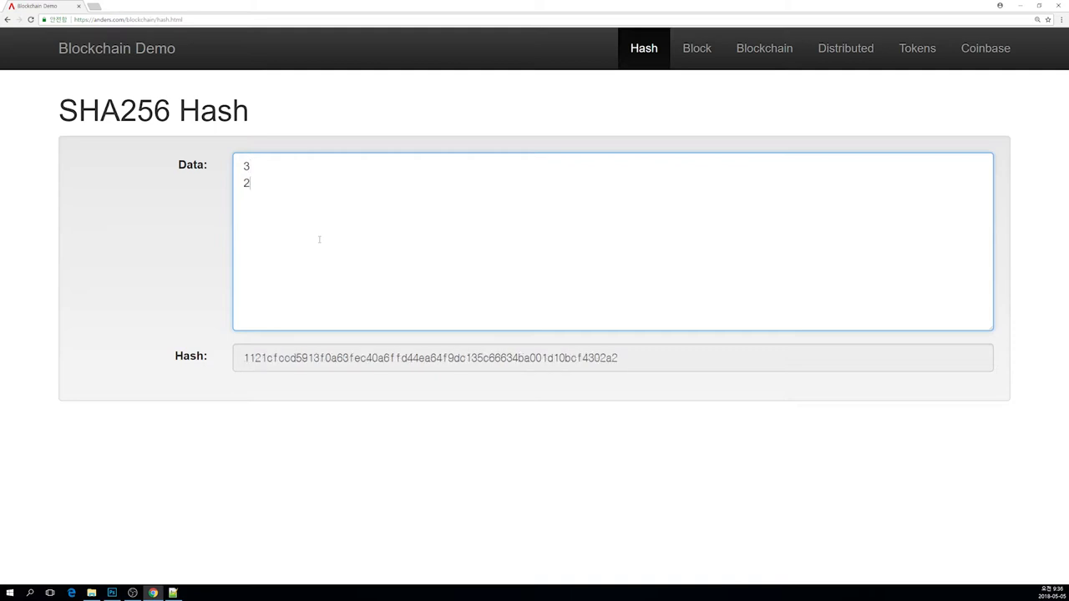
key(Return)
text(1)
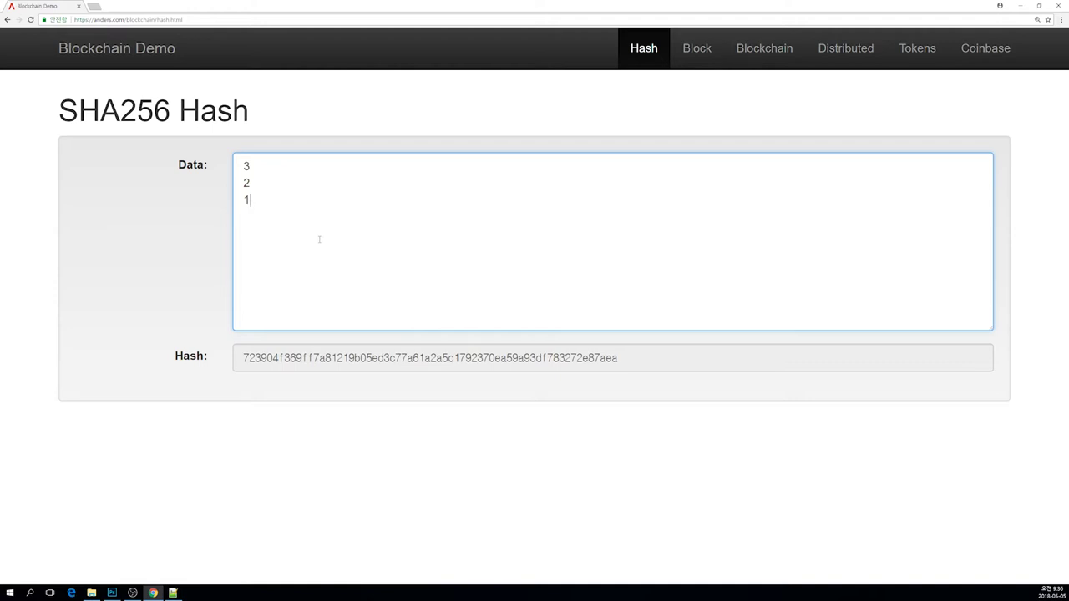
Open the Block page, try block number 2, and restore the block number to 1
click(709, 60)
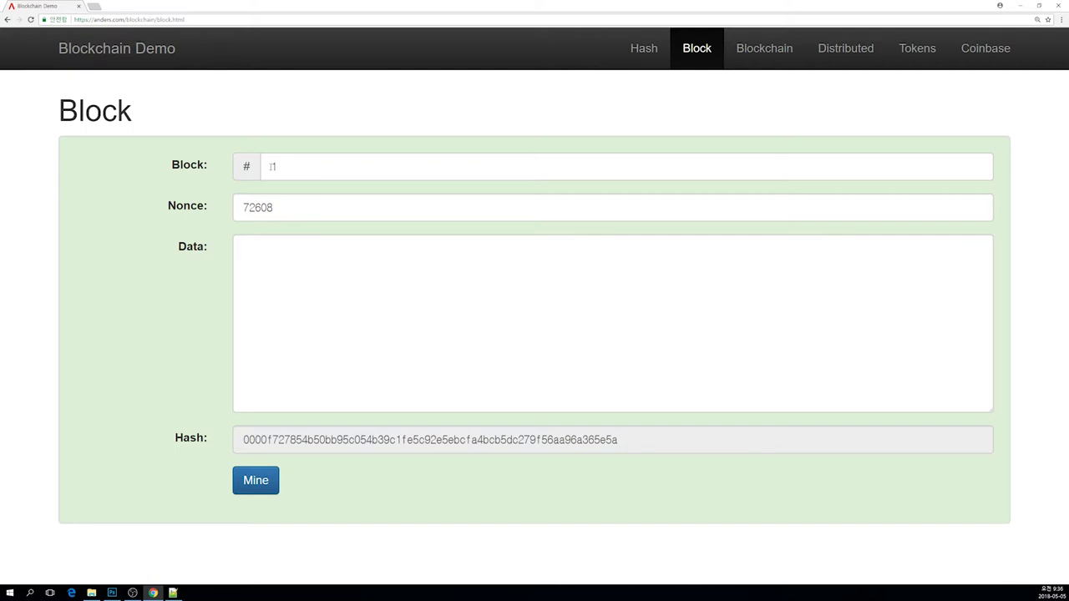
click(268, 173)
double_click(272, 167)
text(2)
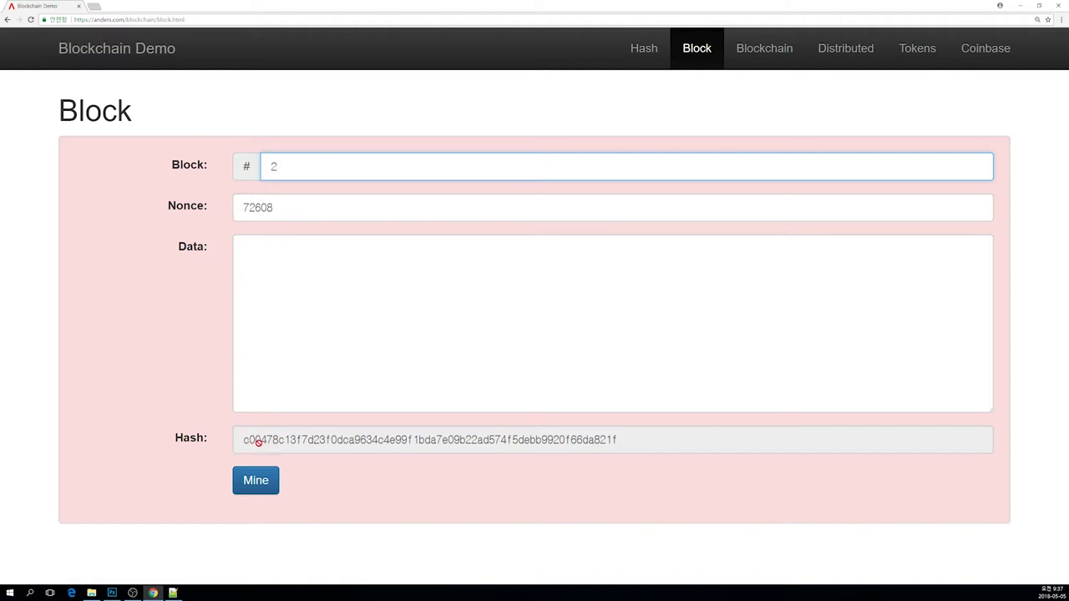
double_click(295, 162)
text(1)
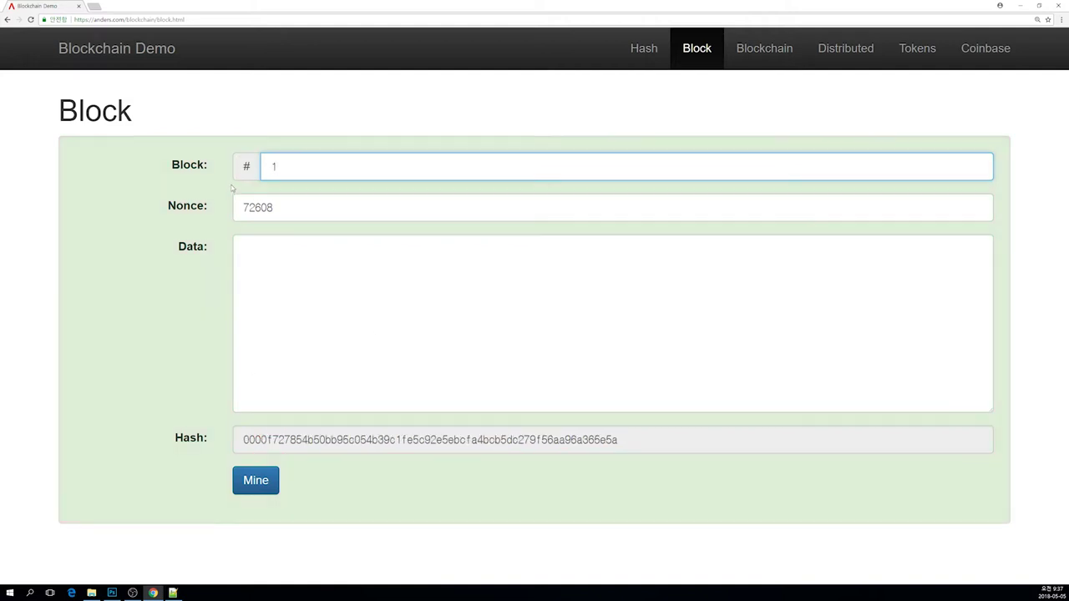
Enter a 1 BTC transfer from one named person to another as block 1's data and mine the block
click(276, 251)
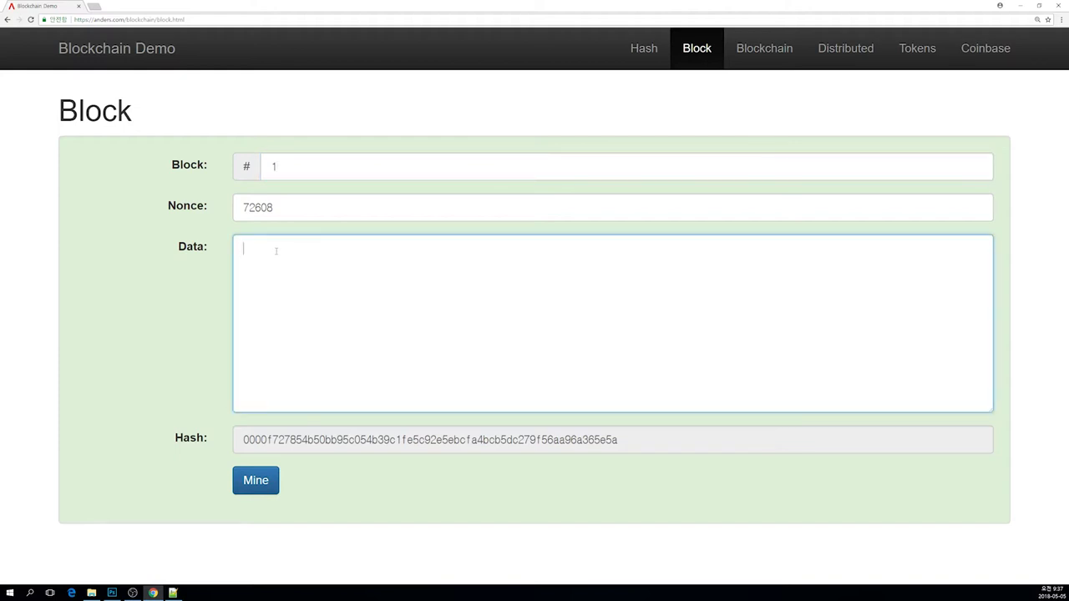
text(B)
key(BackSpace)
text(철)
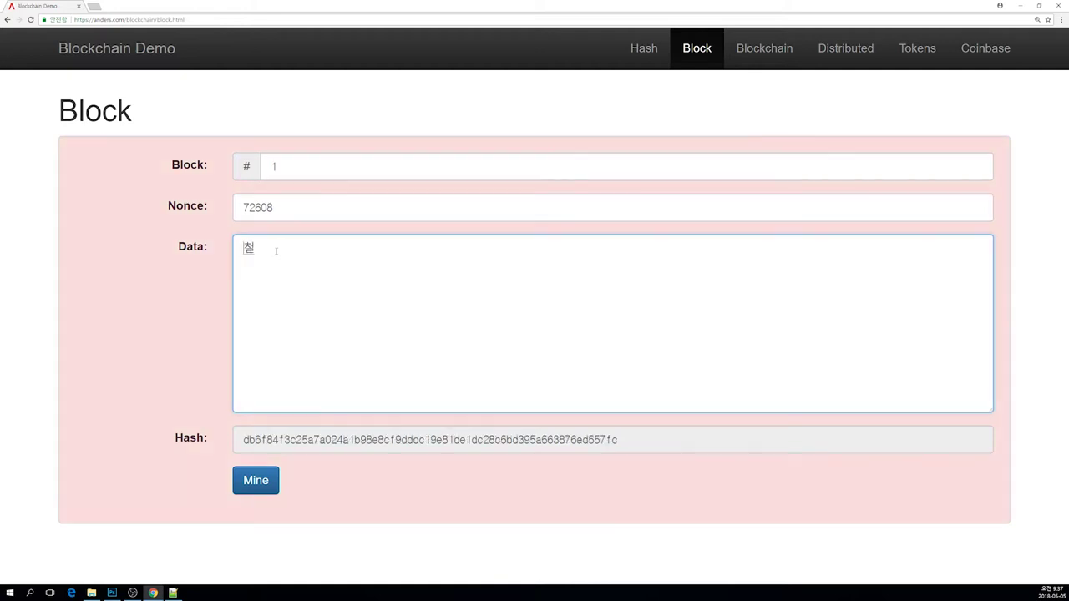
text(수 ㄱ> 영)
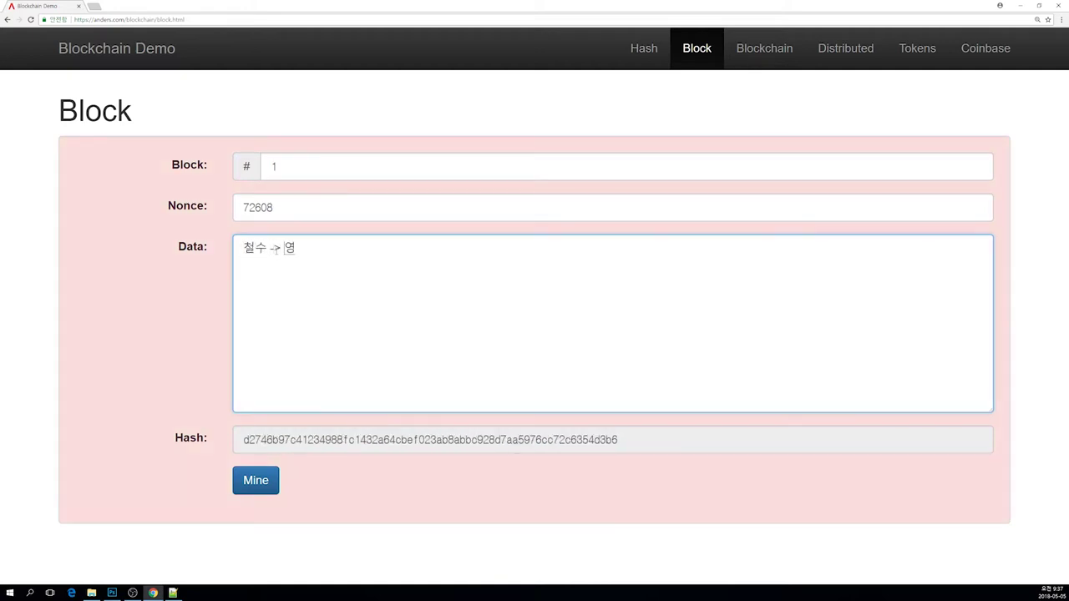
text(희 1)
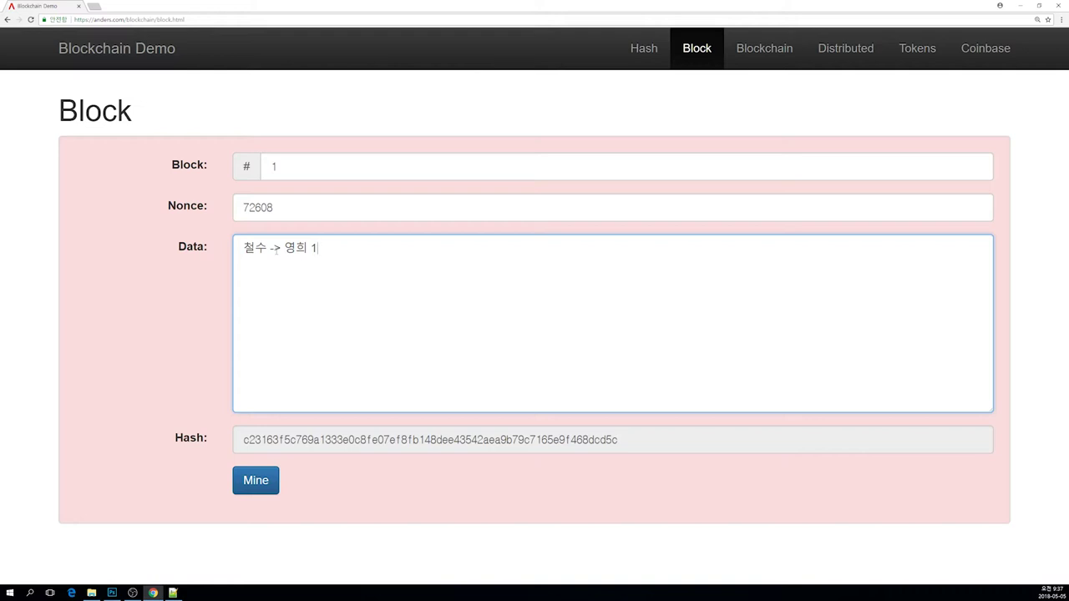
text(BTC)
key(Left)
key(Left)
key(Left)
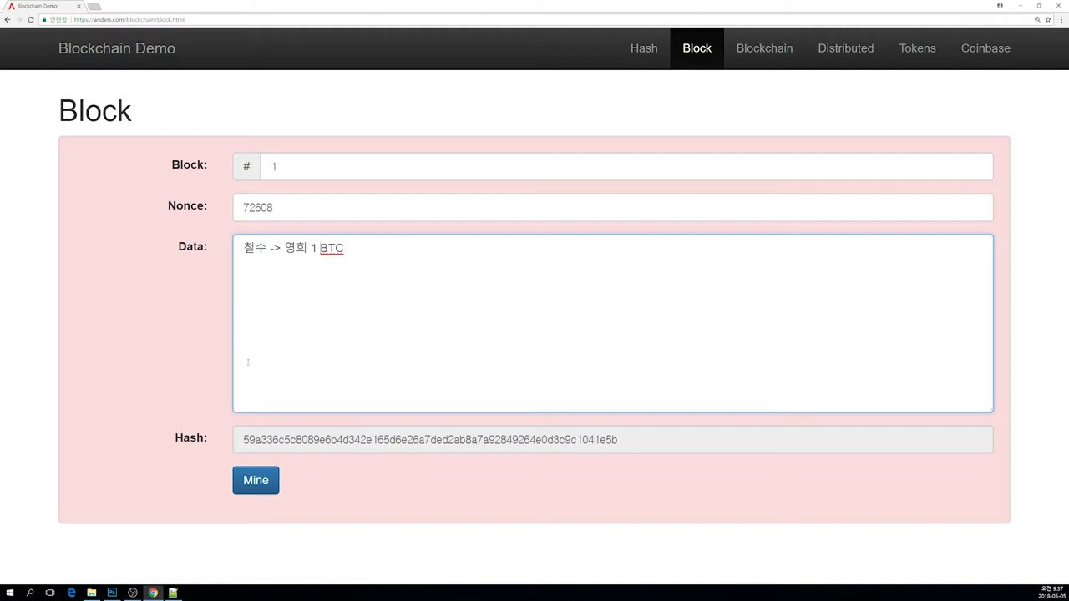
click(256, 481)
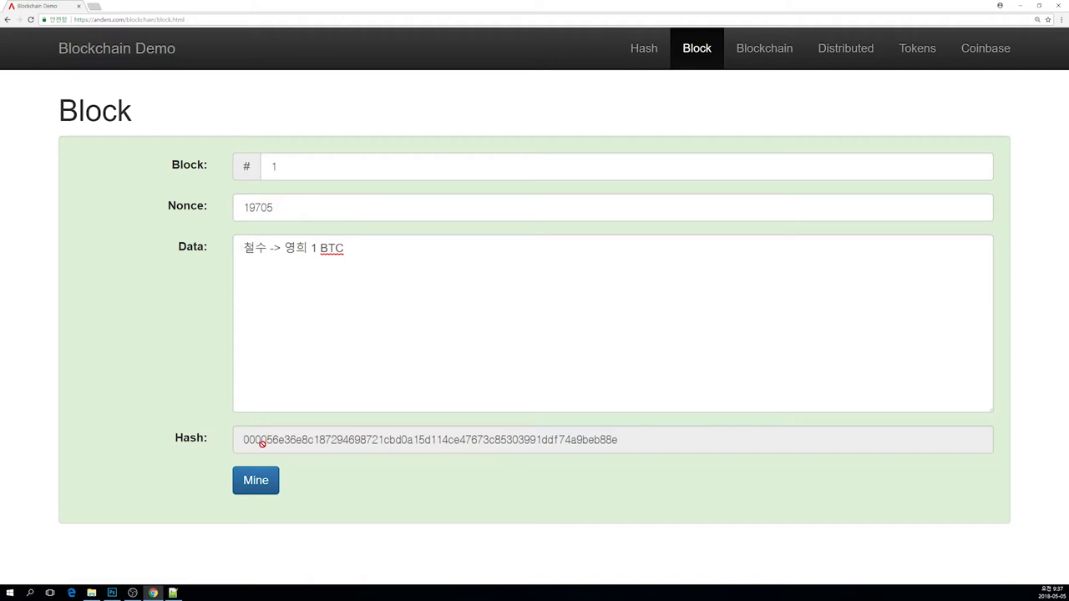
Set the block number to 10000 and mine the block again with the same transfer data
drag(297, 167, 267, 170)
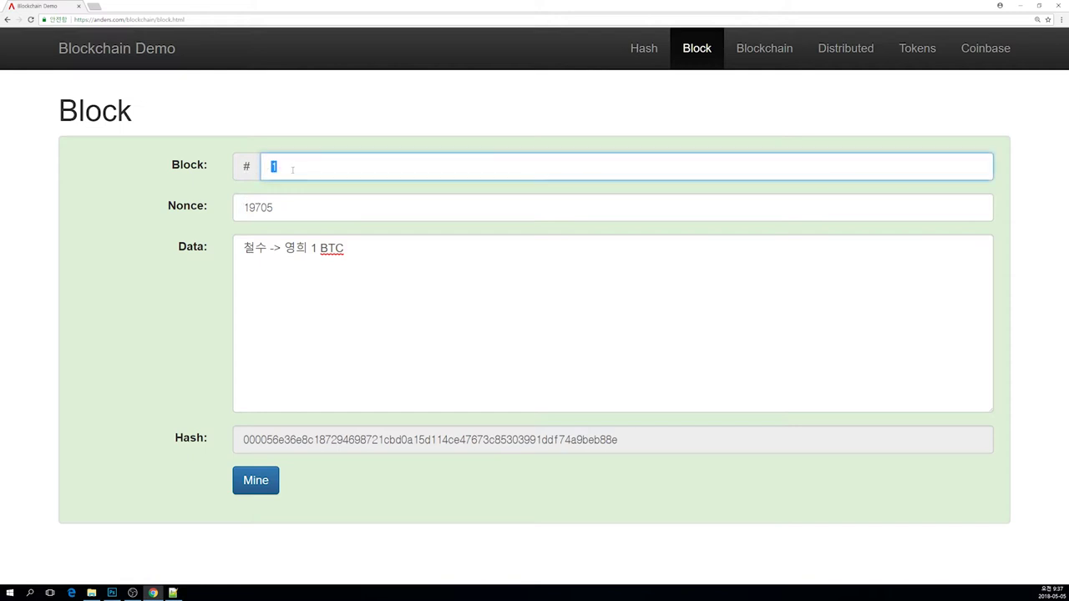
text(10000)
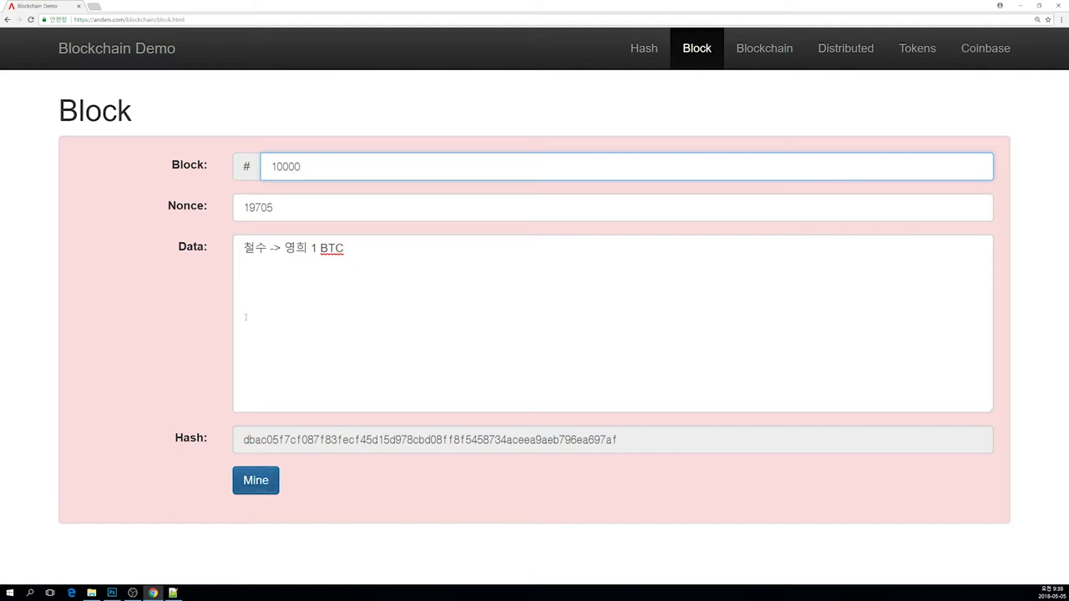
click(244, 480)
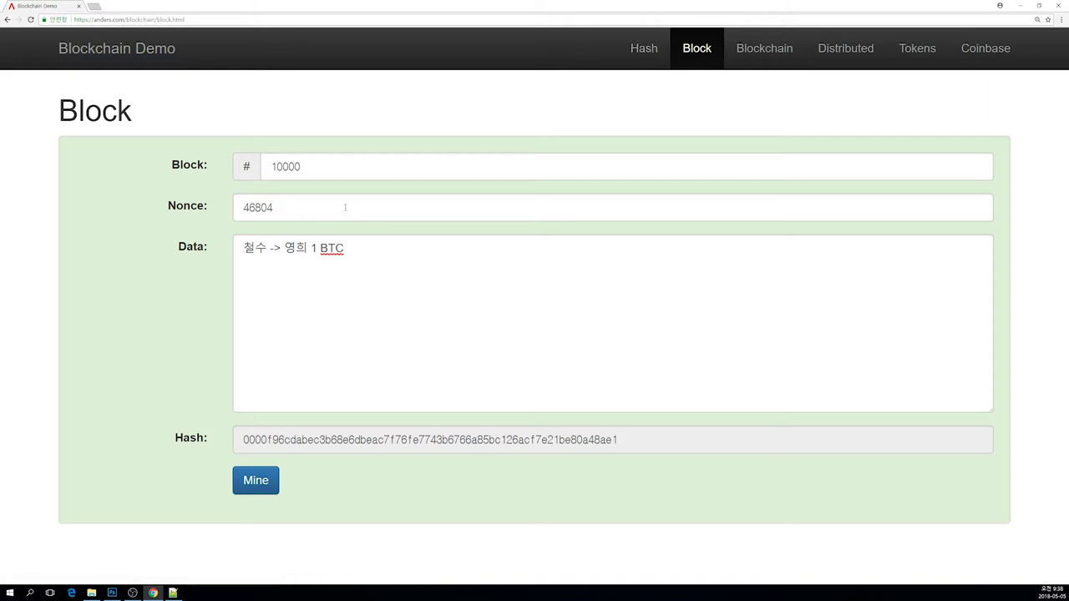
Open the Blockchain page and examine how the previous-hash values link the blocks through block 5
click(731, 50)
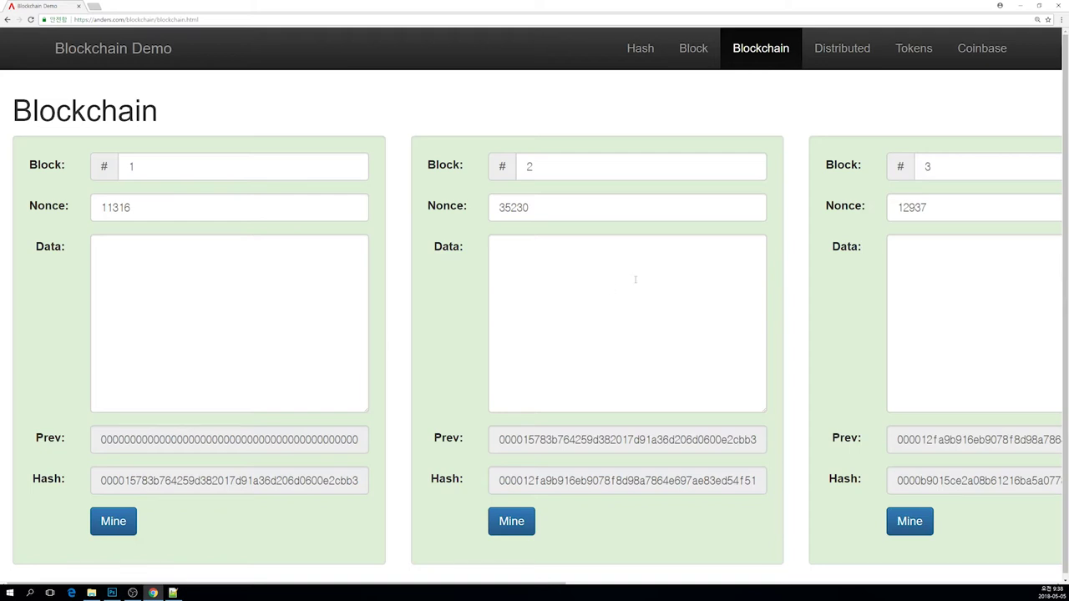
drag(409, 584, 388, 591)
drag(213, 585, 393, 563)
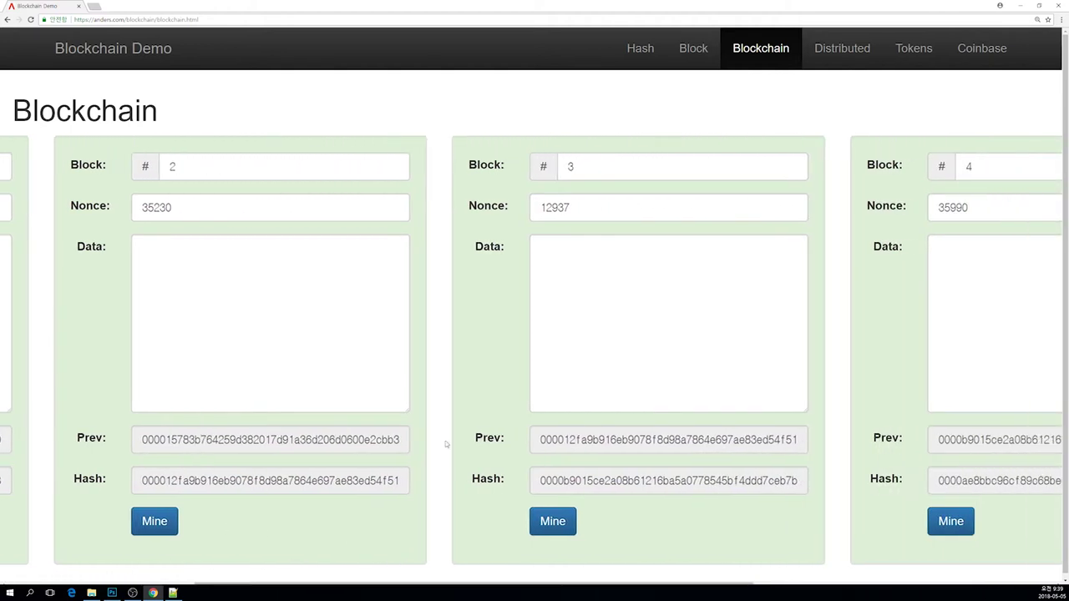
drag(208, 584, 621, 553)
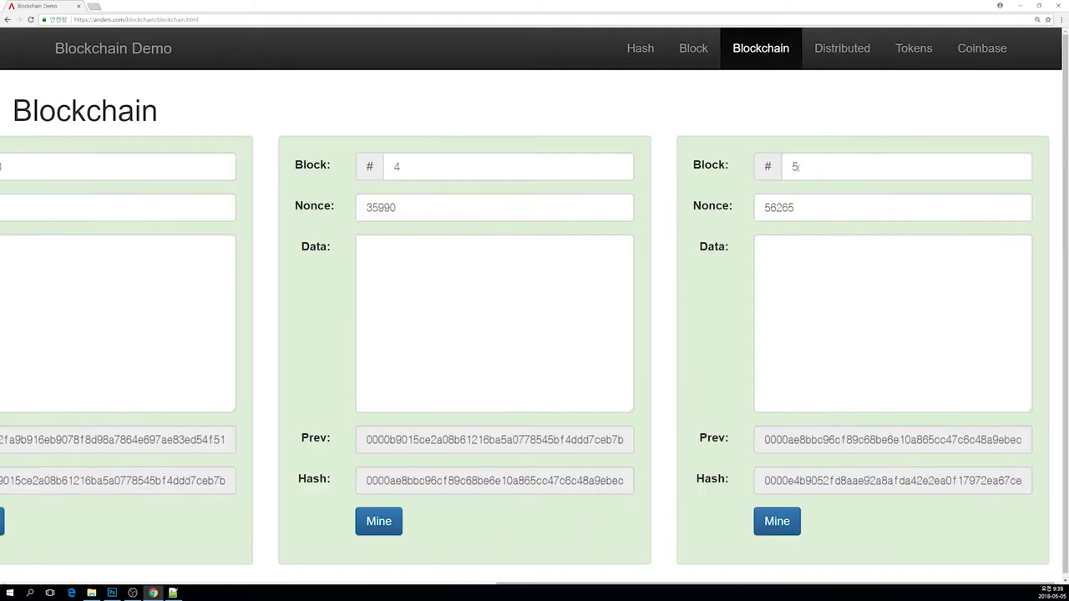
Try 123 as block 5's data and clear the data again
click(801, 269)
text(123)
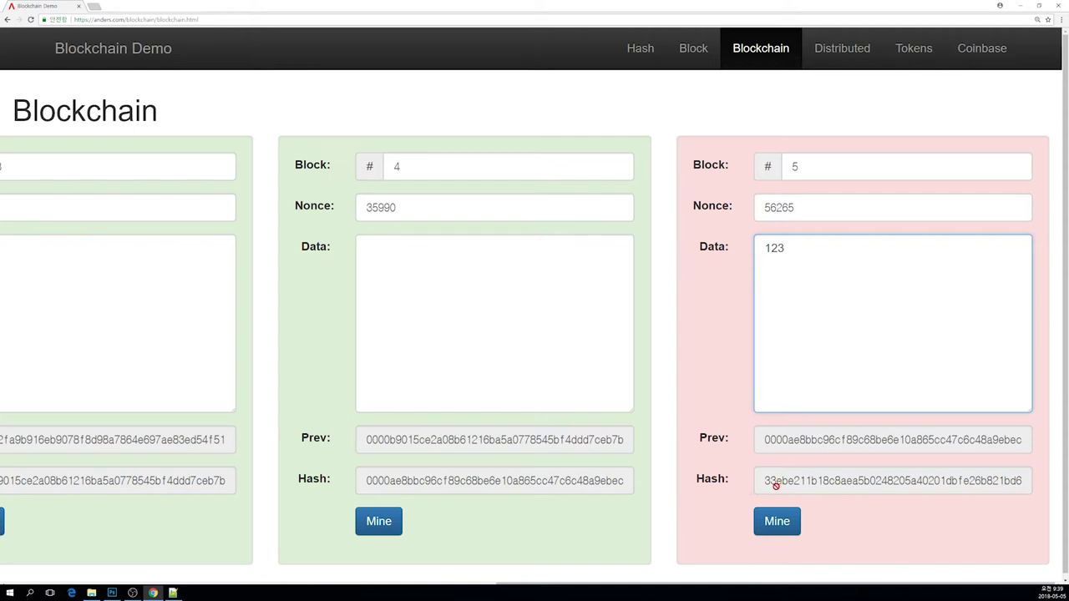
key(ctrl+a)
key(BackSpace)
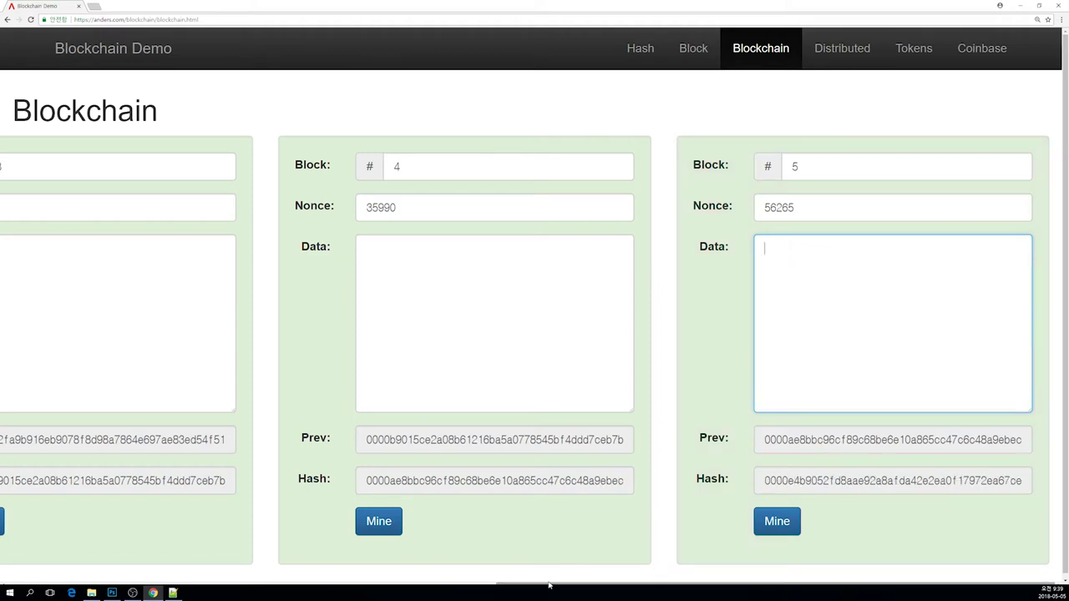
Enter 1 as the data of block 3 in the chain
drag(551, 587, 480, 580)
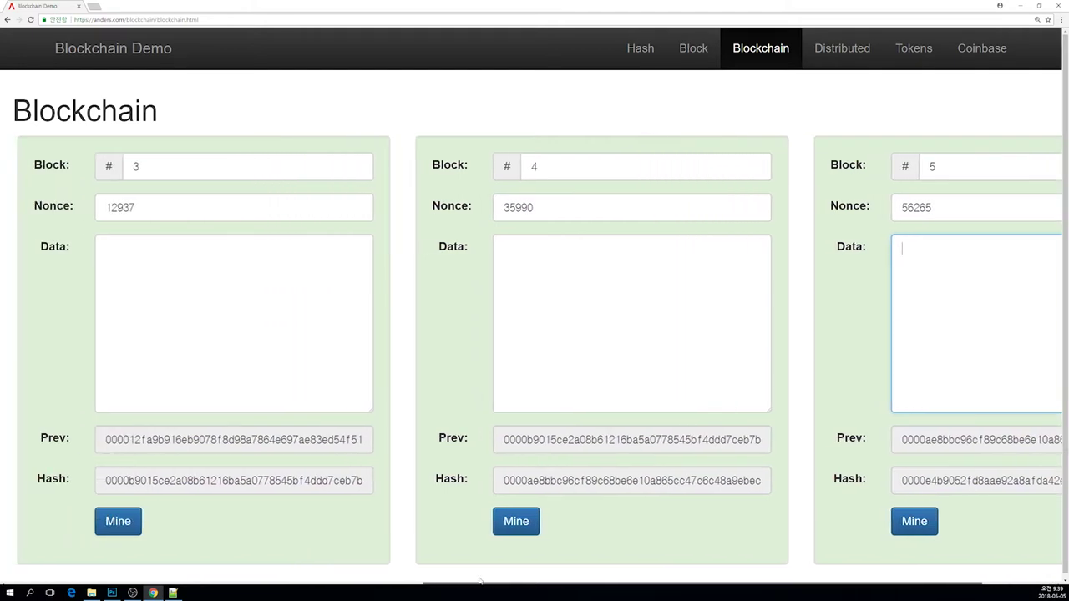
click(189, 332)
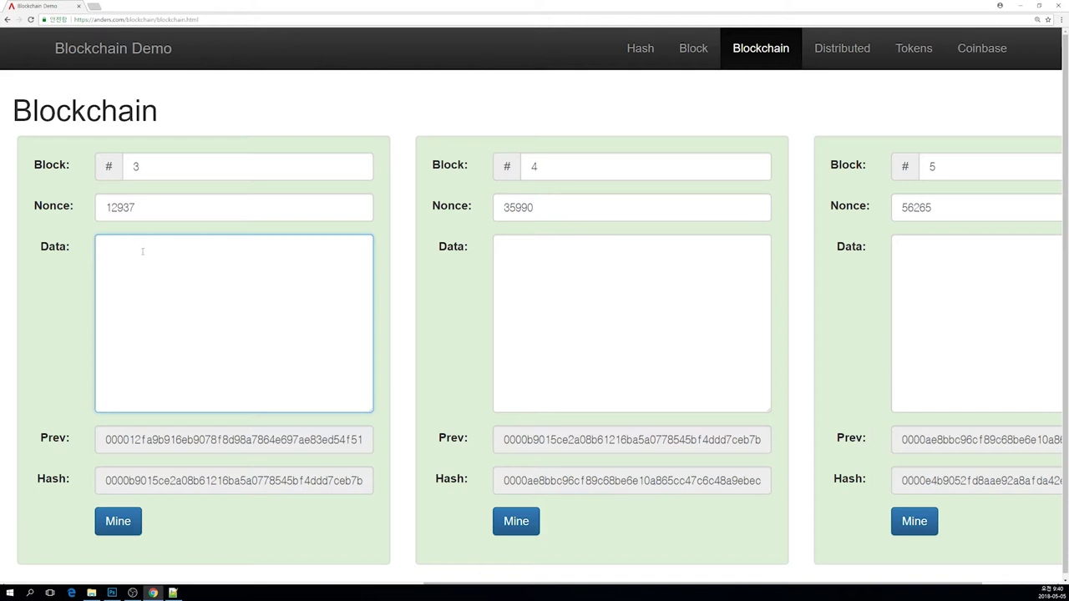
text(1)
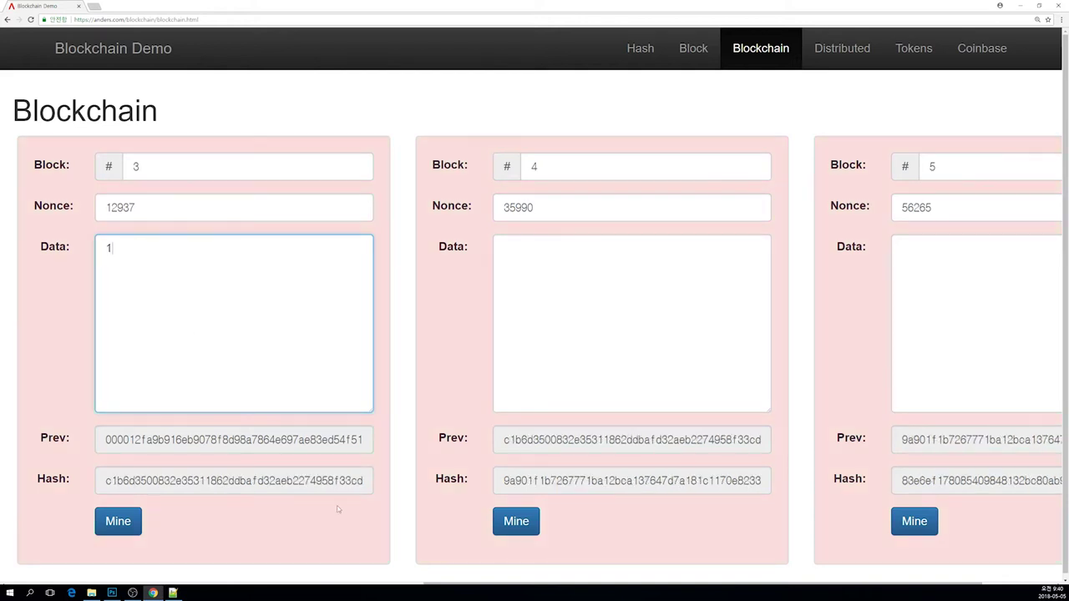
Examine the blocks before and after block 3 to compare how its changed data affects their validity and hashes
click(310, 586)
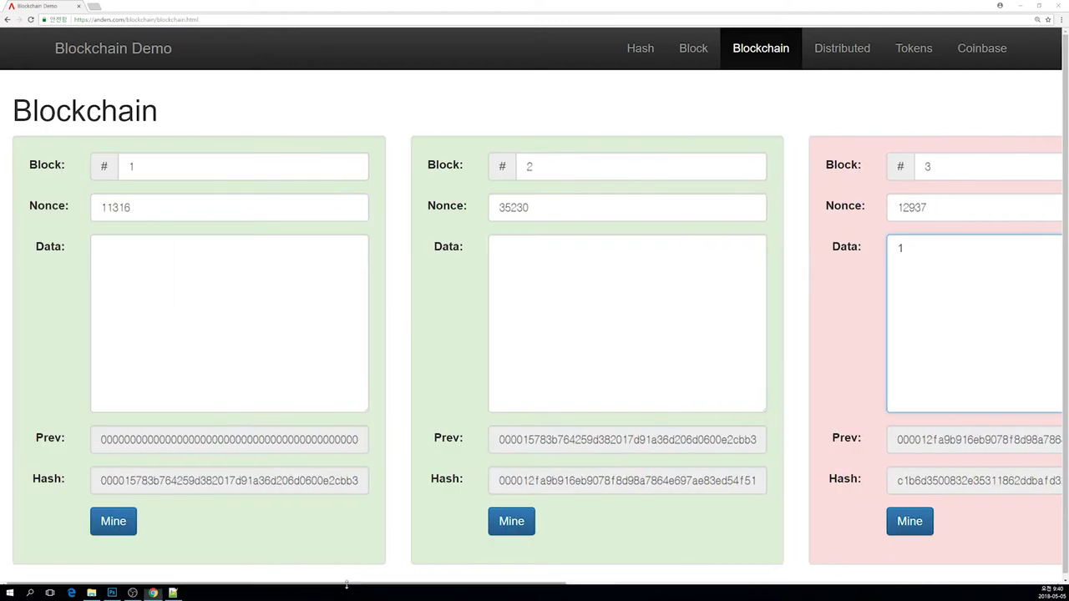
drag(349, 587, 737, 551)
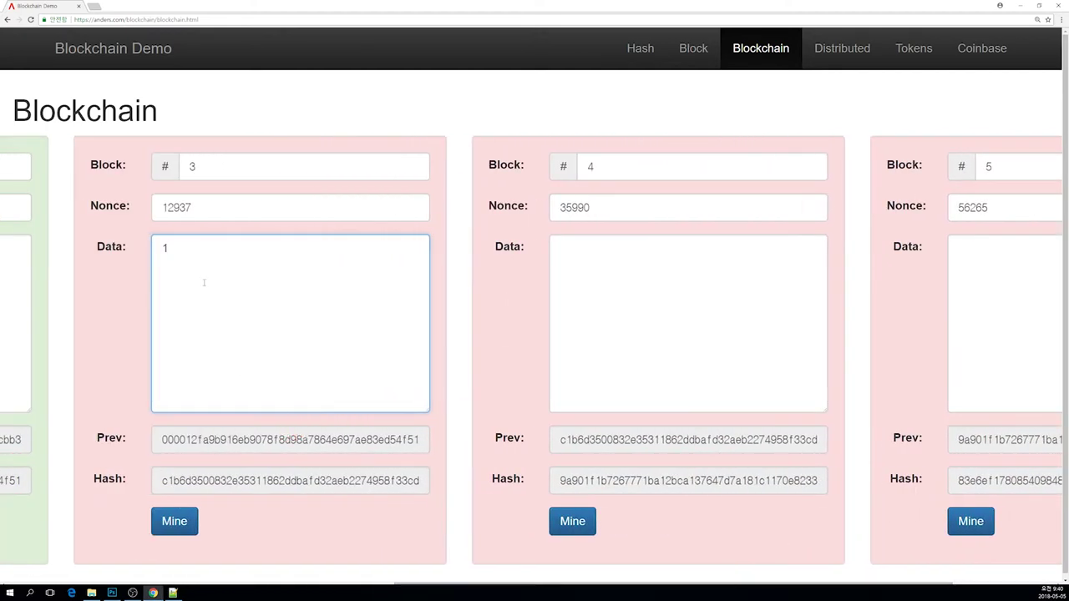
drag(189, 252, 147, 247)
click(236, 585)
drag(255, 586, 747, 551)
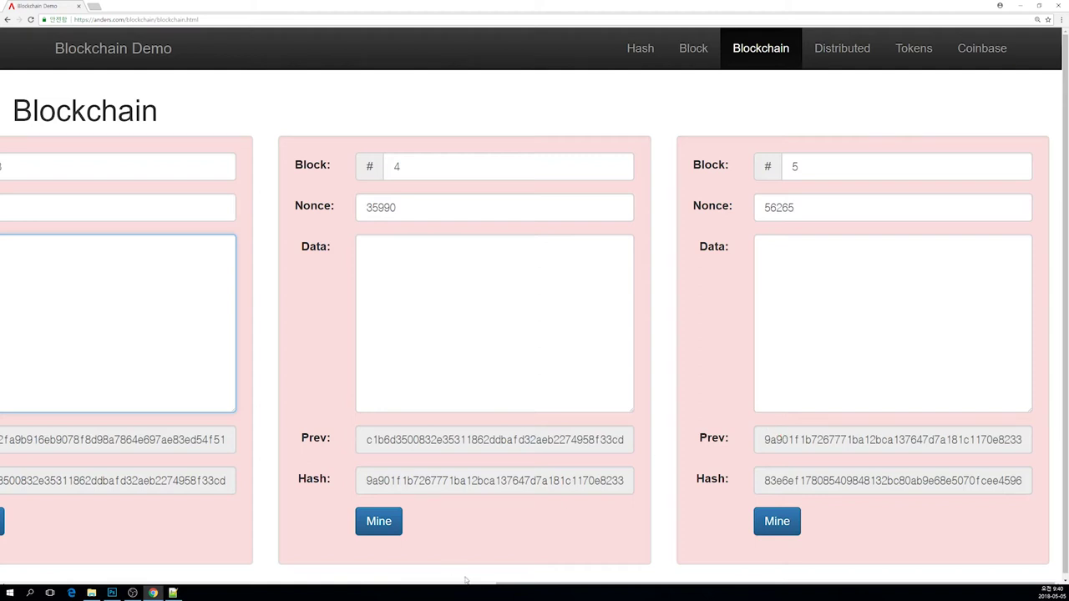
drag(524, 586, 440, 575)
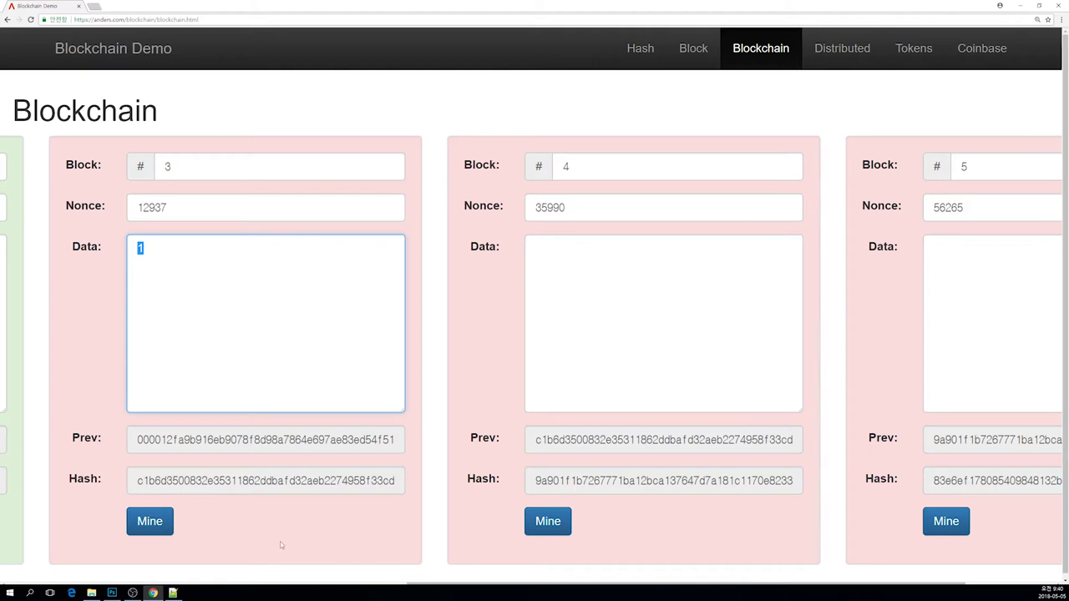
Mine blocks 3, 4 and 5 one after another to make the chain valid again
click(159, 520)
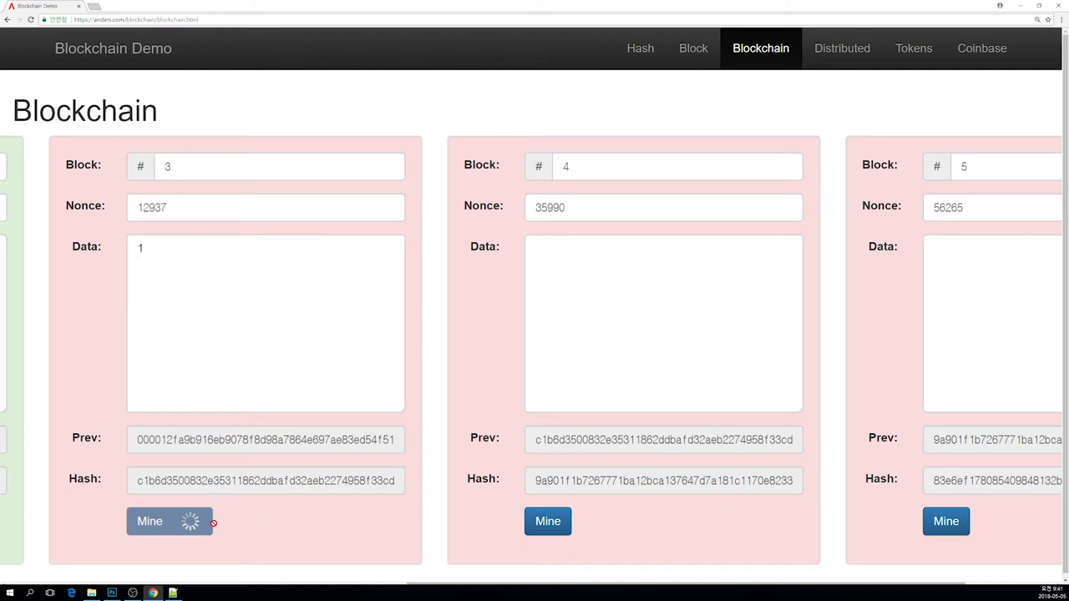
click(545, 522)
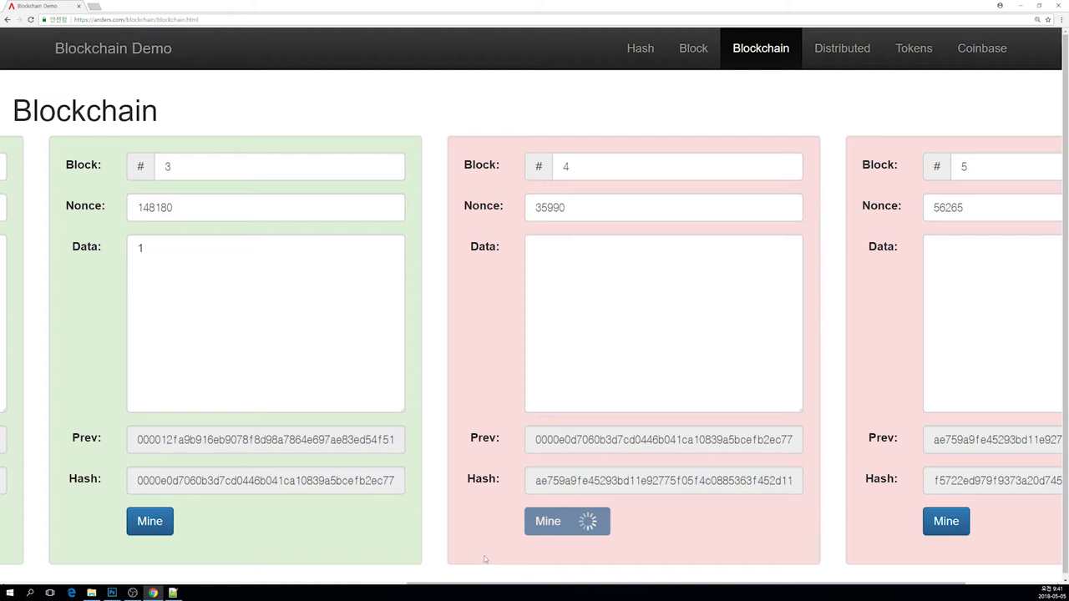
scroll(496, 584, right, 1)
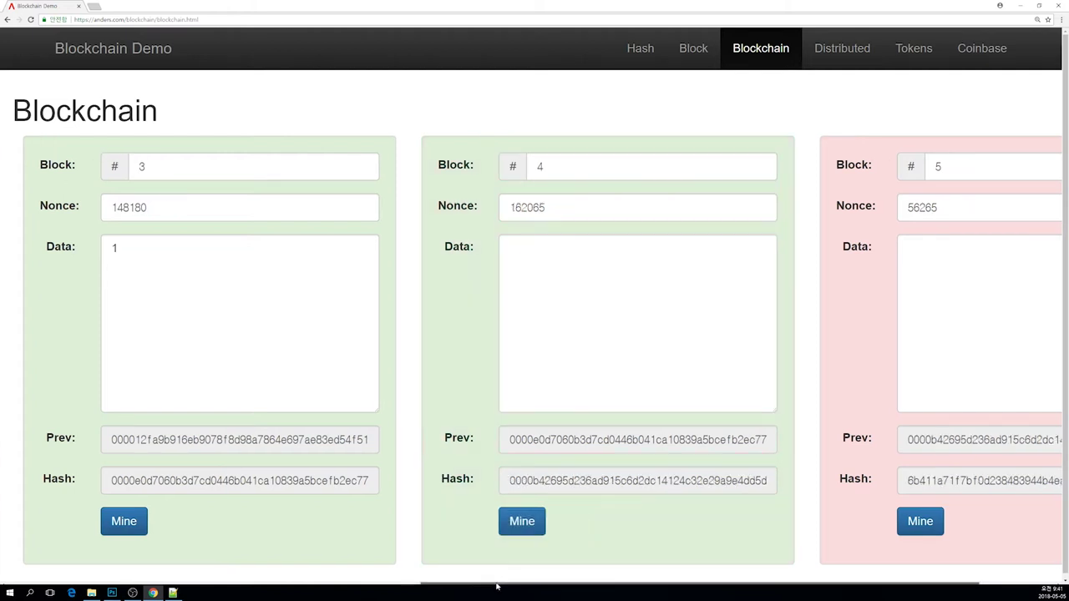
scroll(496, 585, right, 3)
click(766, 518)
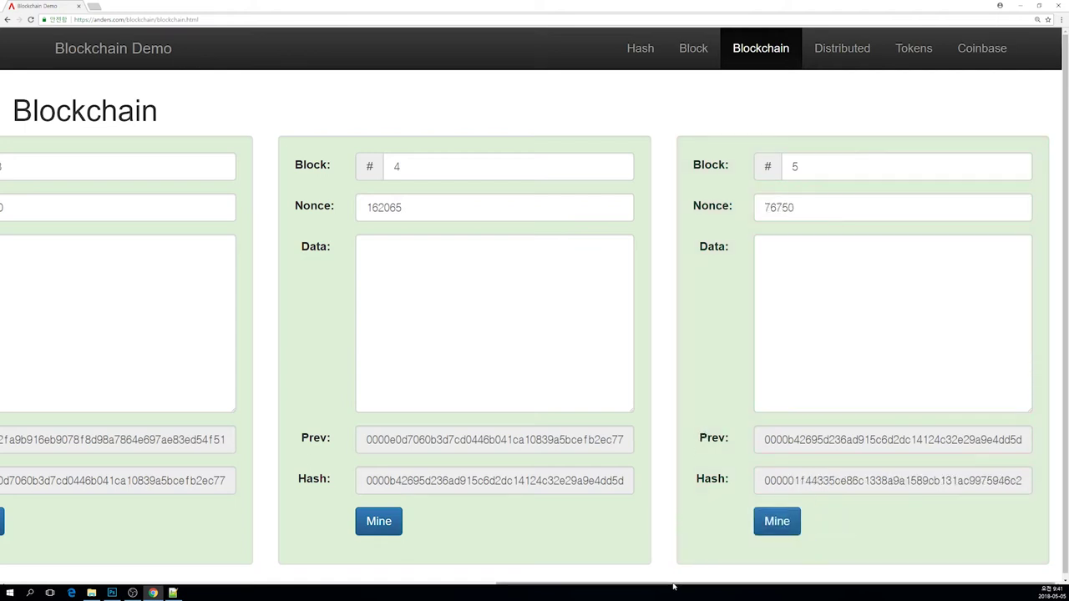
drag(673, 582, 770, 548)
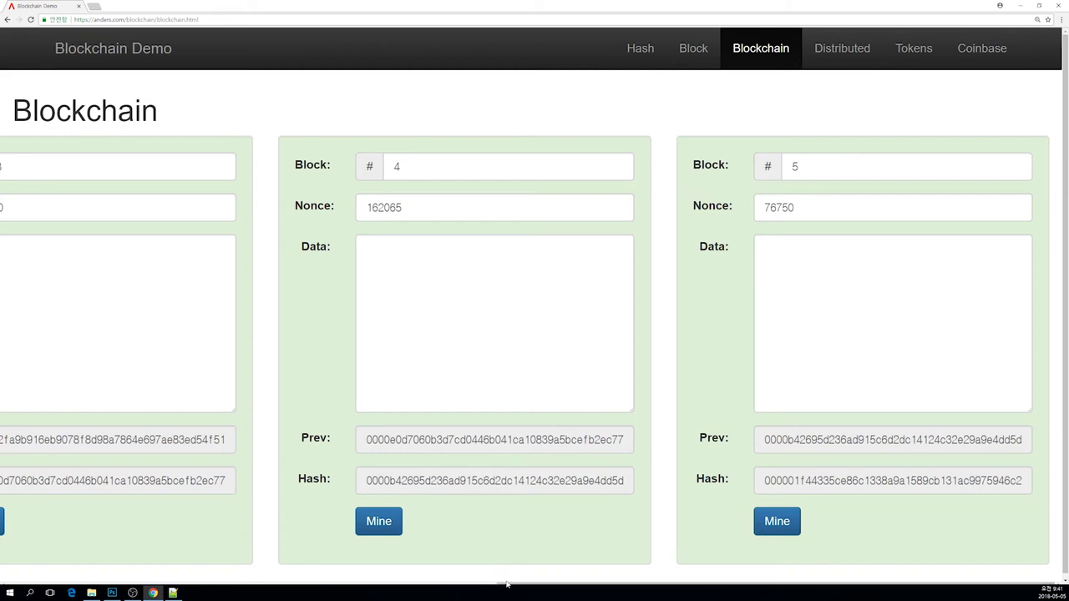
Examine the nonces of the re-mined blocks 3, 4 and 5, and compare them with blocks 1 and 2
drag(508, 582, 440, 556)
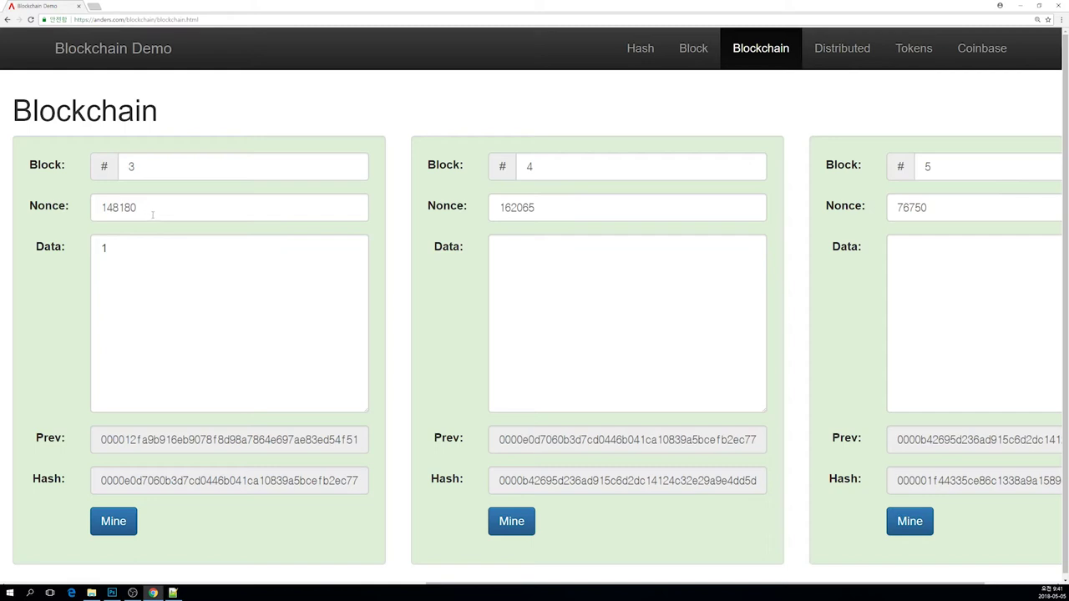
drag(554, 211, 482, 215)
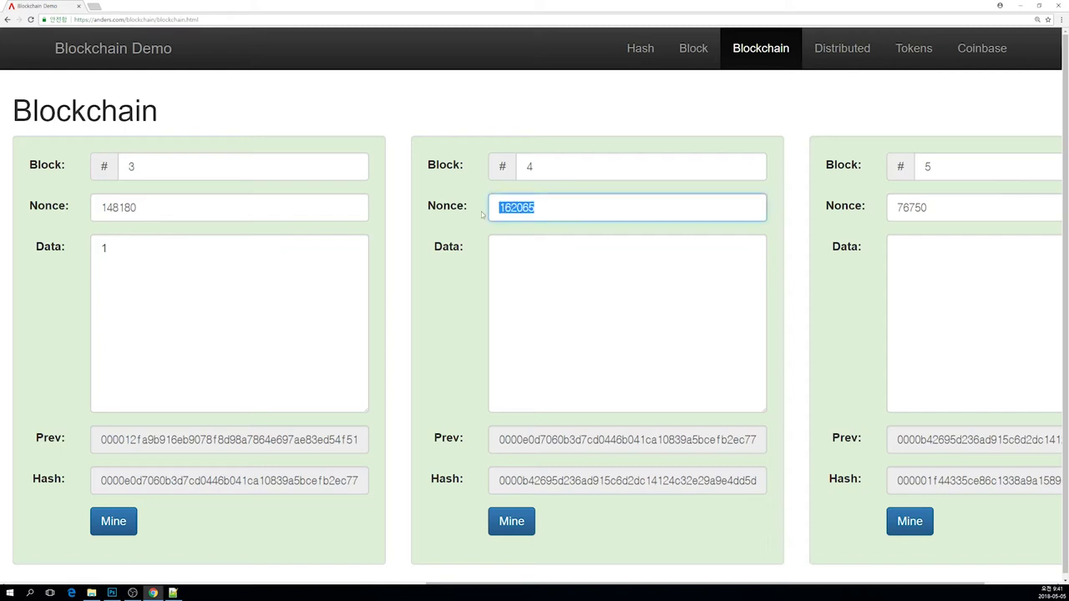
click(502, 207)
drag(501, 207, 553, 209)
click(555, 209)
double_click(934, 210)
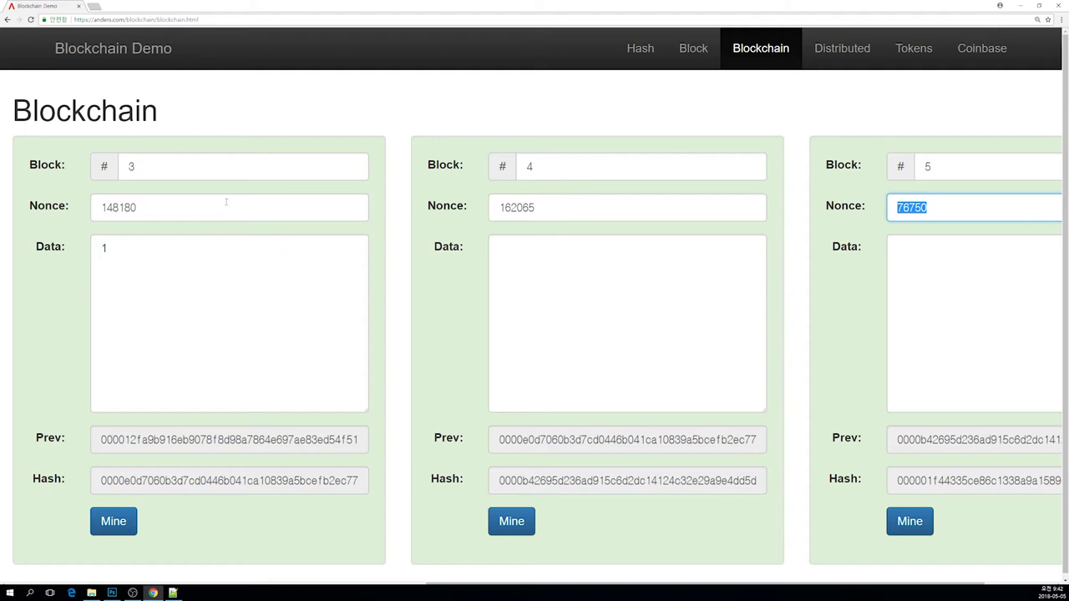
click(942, 210)
drag(649, 589, 217, 579)
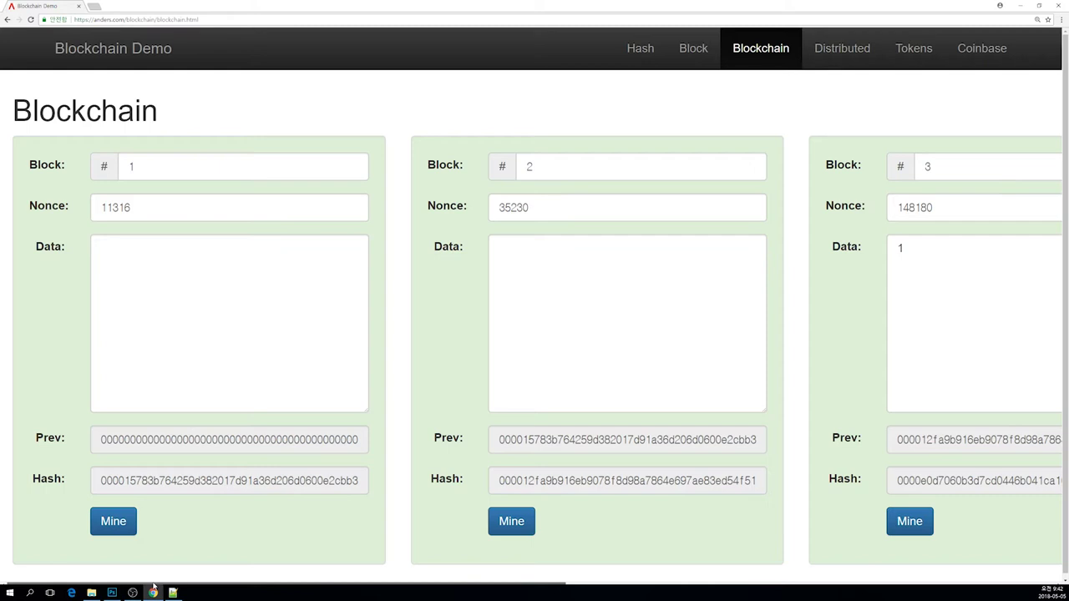
drag(231, 586, 200, 555)
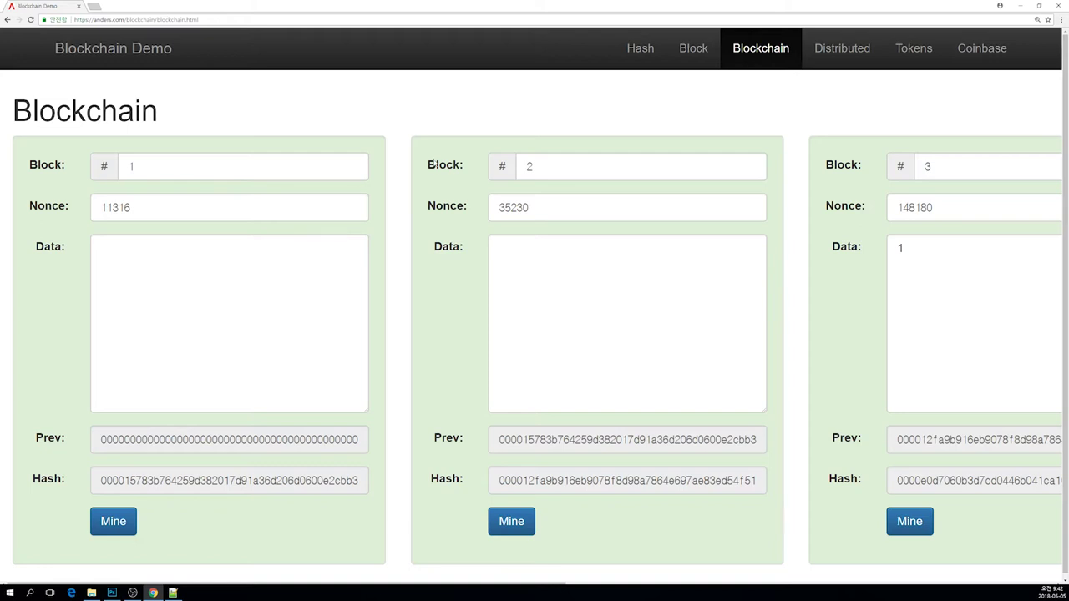
Open the Distributed blockchain demo and reduce the browser's page zoom to 100%
click(829, 48)
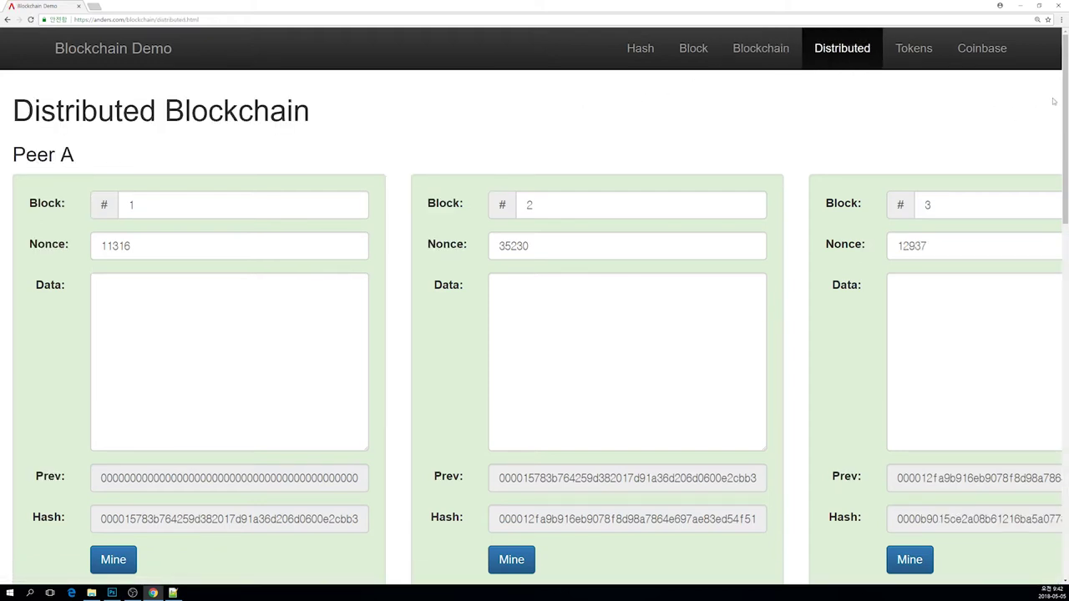
drag(1065, 86, 1066, 59)
click(1061, 19)
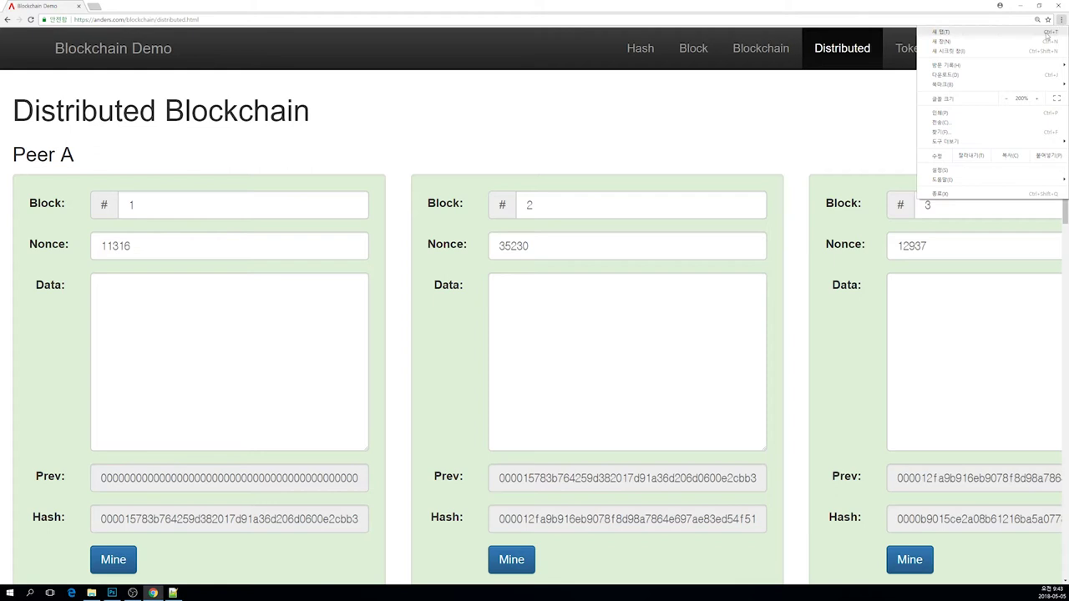
click(1006, 99)
click(1006, 99)
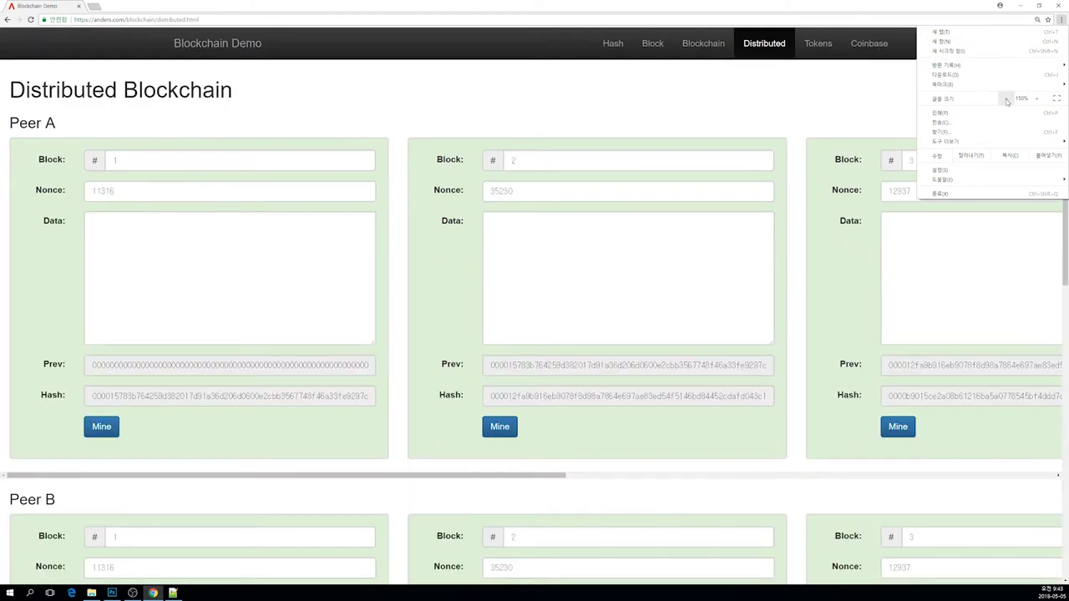
click(1006, 99)
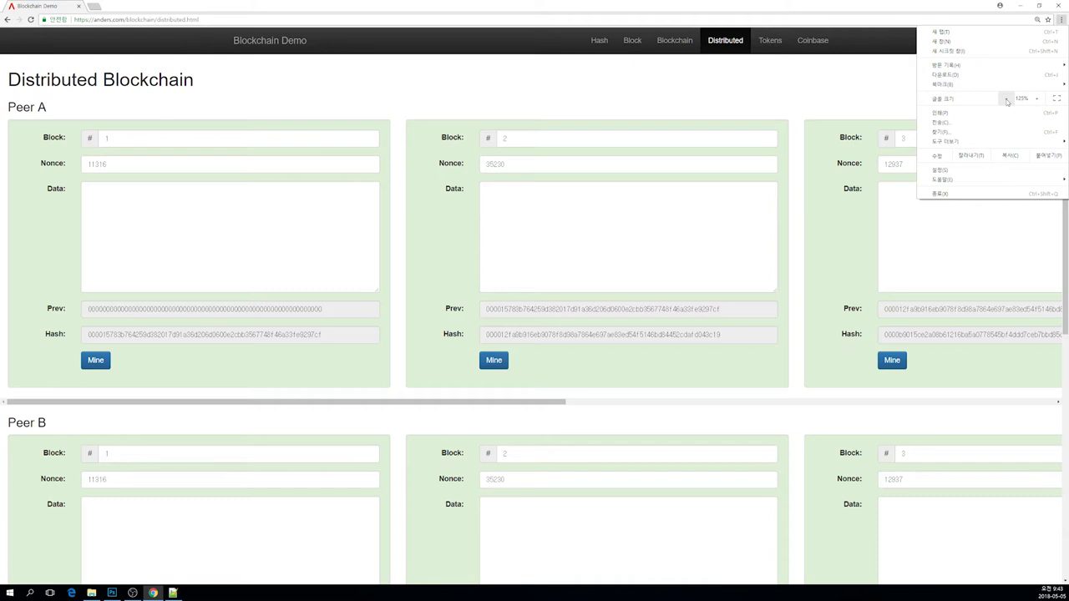
click(1007, 99)
click(842, 89)
click(1060, 19)
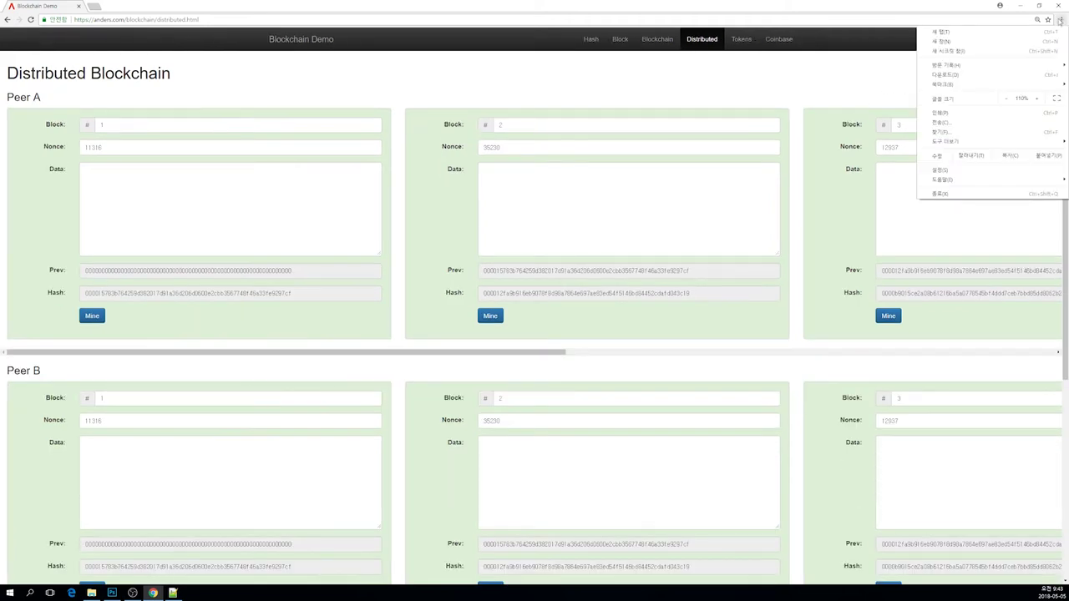
click(1008, 99)
click(872, 83)
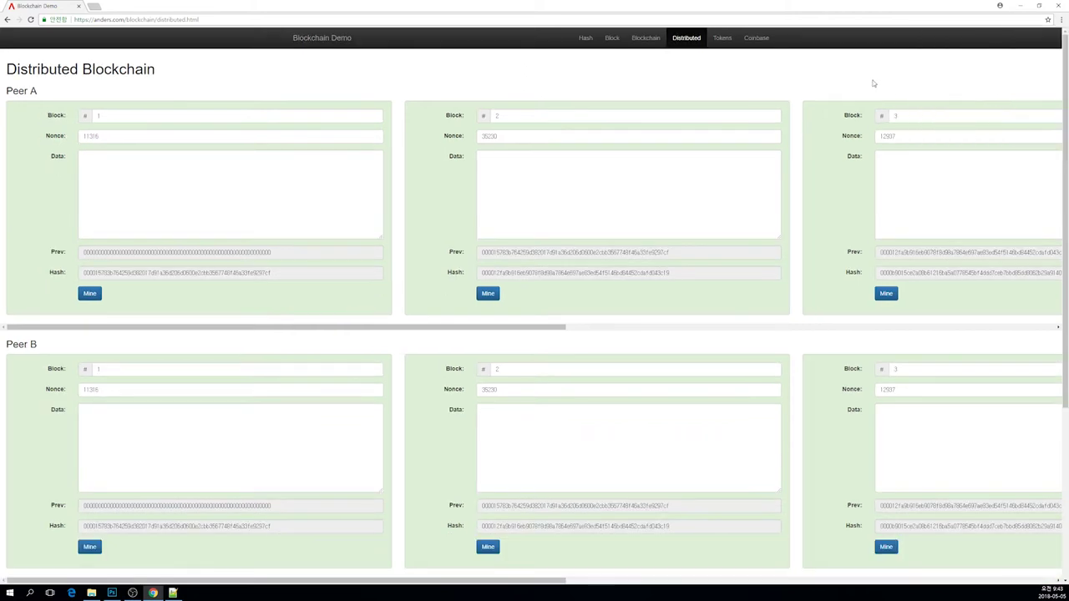
Look over the blockchain copies of Peer A, Peer B and Peer C on the distributed page
drag(1065, 146, 1054, 339)
scroll(1022, 251, up, 3)
scroll(1055, 226, down, 1)
scroll(1055, 225, down, 2)
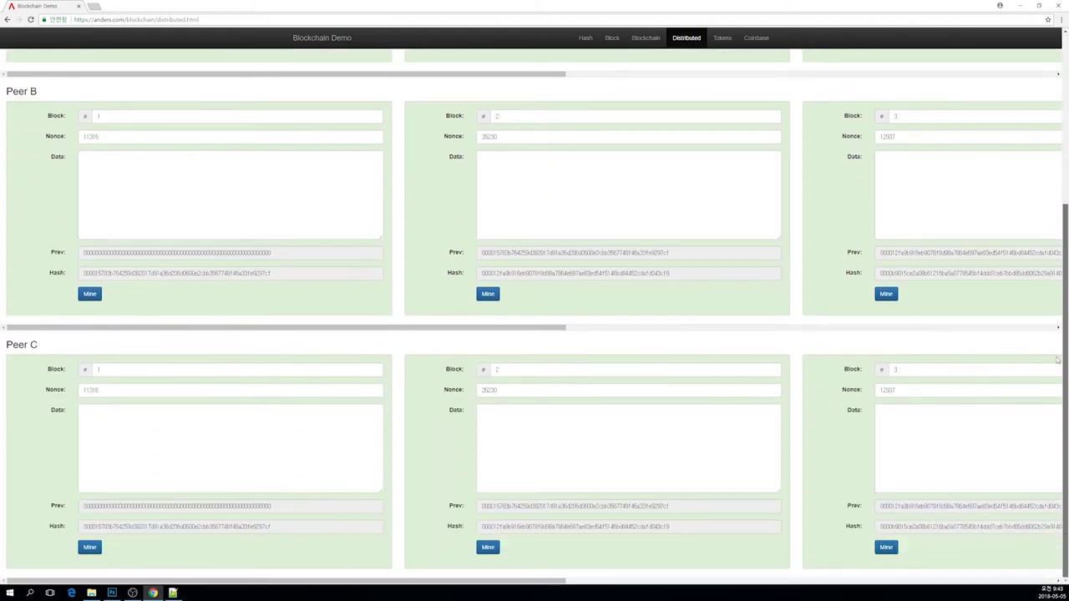
scroll(1033, 150, up, 3)
drag(190, 327, 170, 314)
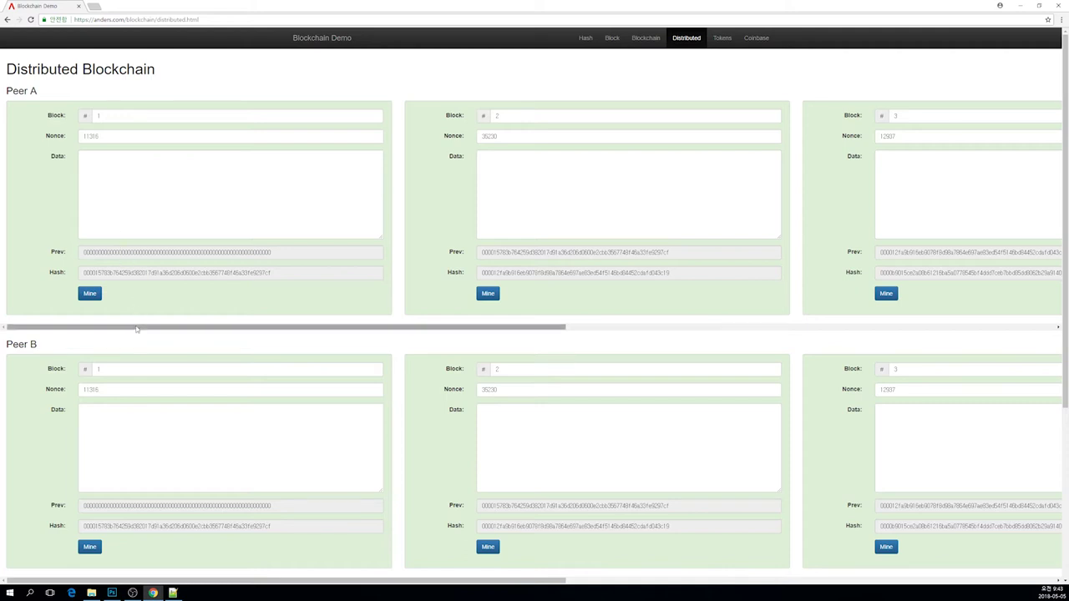
Try 1 as the data of block 2 in Peer A's chain
drag(137, 329, 248, 327)
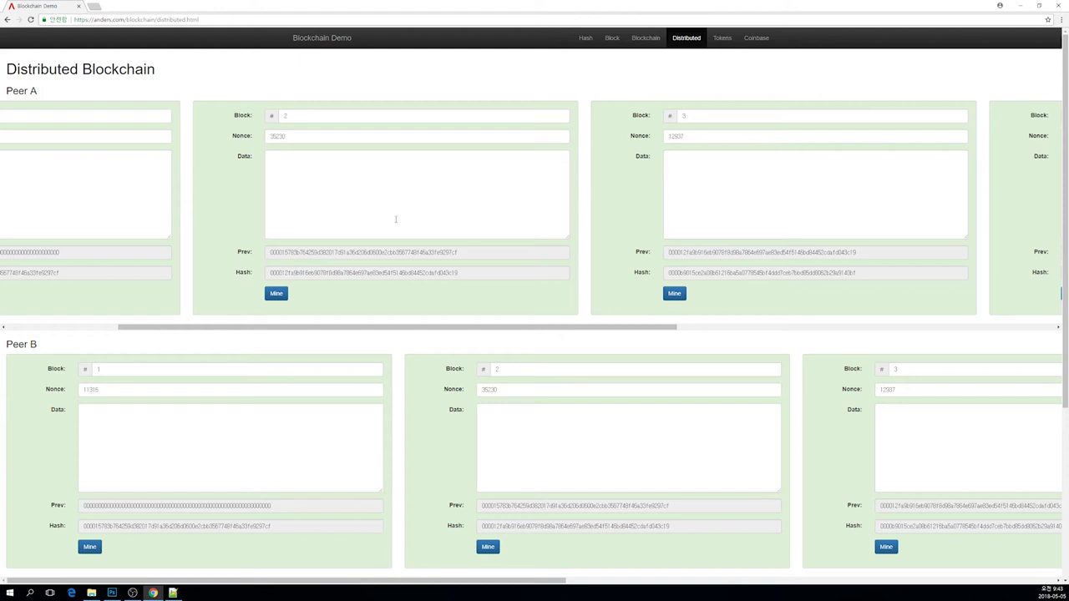
click(296, 170)
text(1)
Compare the later blocks of Peer A with those of Peers B and C to see whose chains the data change affects
drag(306, 328, 495, 322)
scroll(454, 429, down, 2)
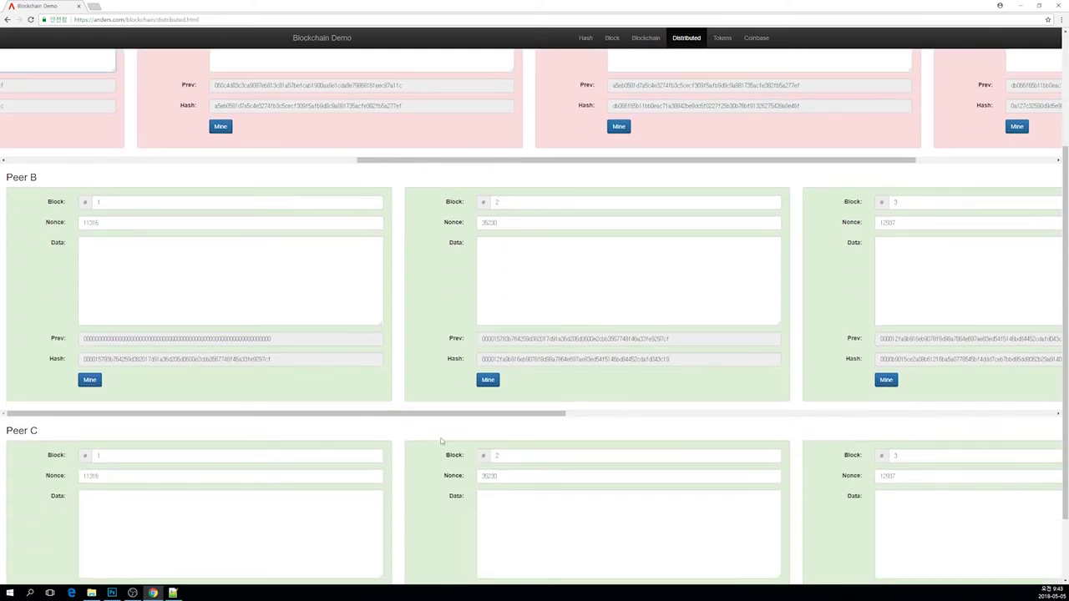
drag(462, 420, 981, 388)
scroll(654, 399, down, 1)
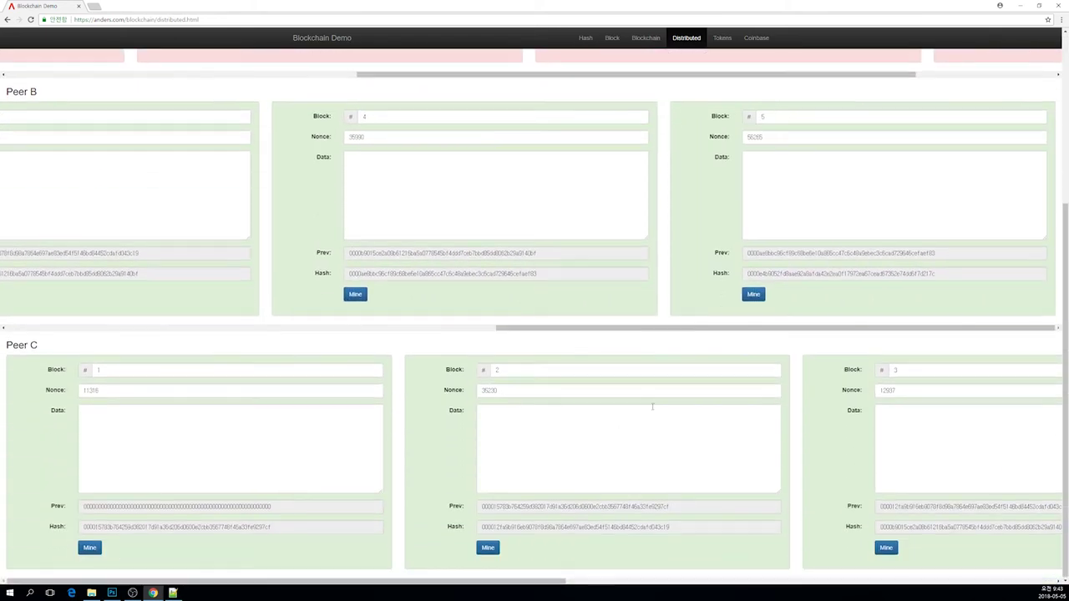
drag(519, 587, 1008, 543)
scroll(783, 492, up, 3)
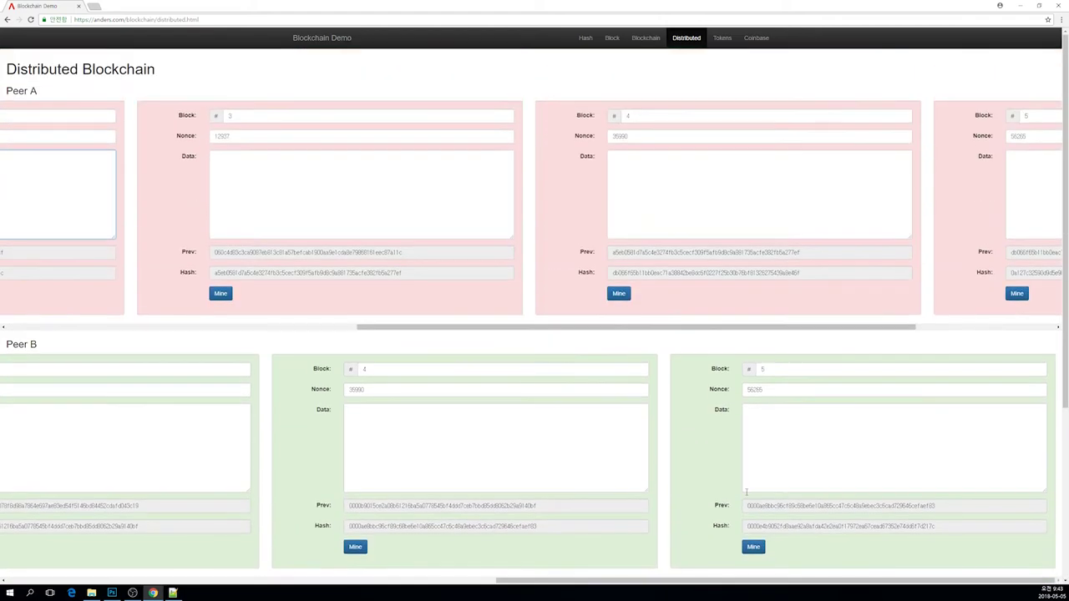
drag(607, 578, 758, 565)
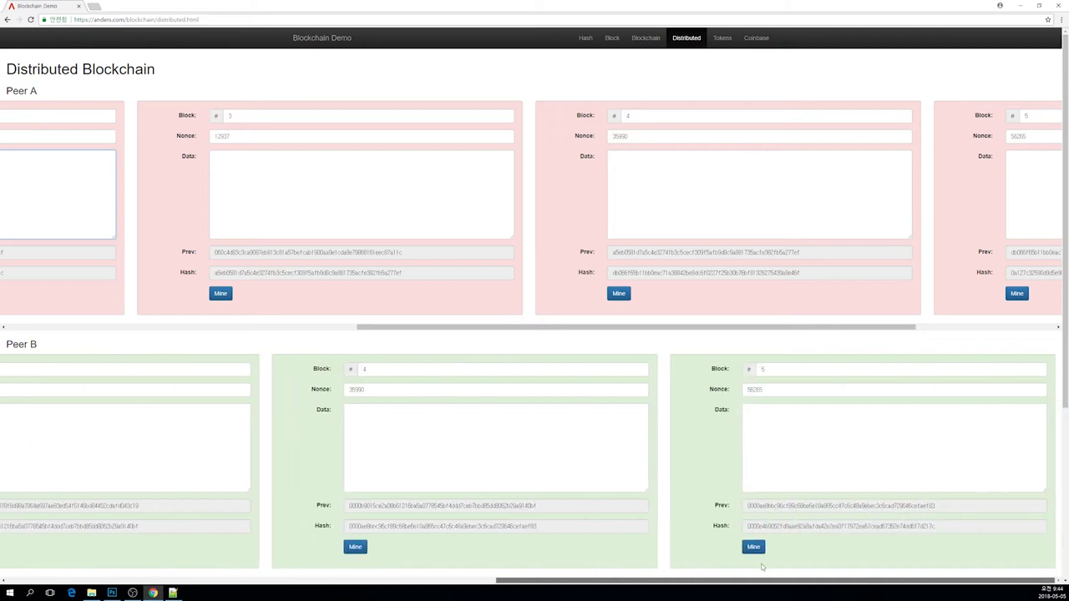
scroll(697, 511, down, 3)
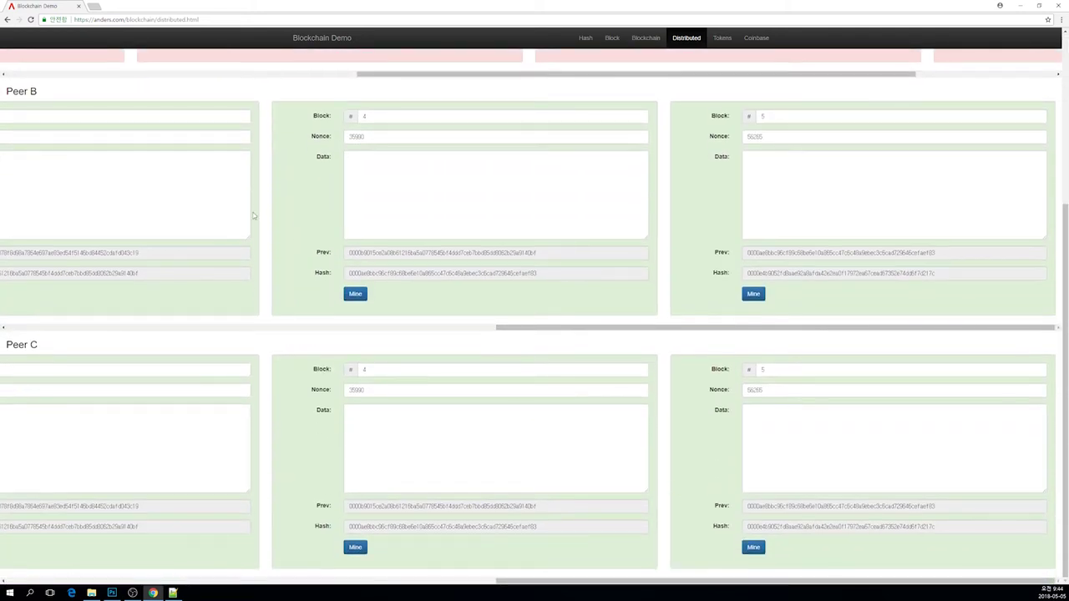
scroll(260, 422, up, 3)
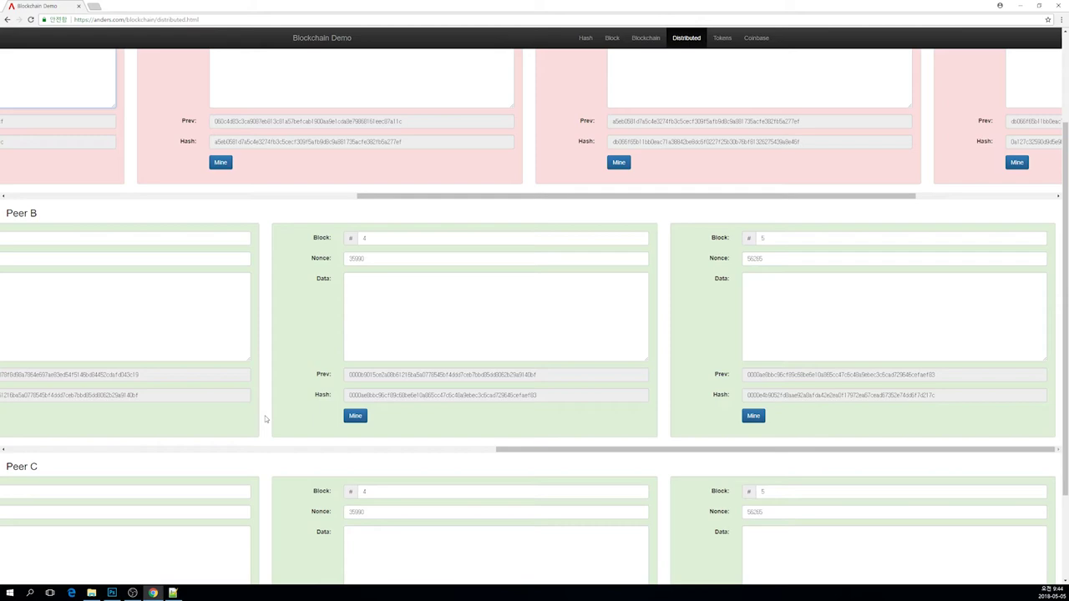
scroll(268, 430, down, 3)
drag(506, 585, 72, 484)
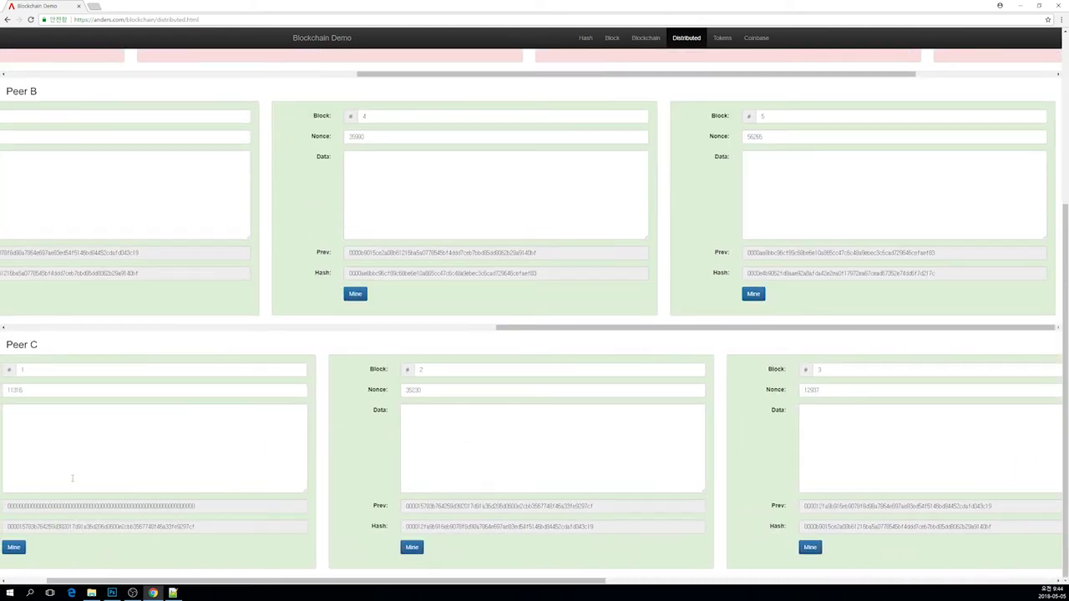
Examine Peer A's blocks 1 to 3 and compare their validity and hashes with the last blocks of Peers B and C
scroll(72, 480, up, 3)
drag(144, 345, 685, 301)
scroll(392, 298, left, 7)
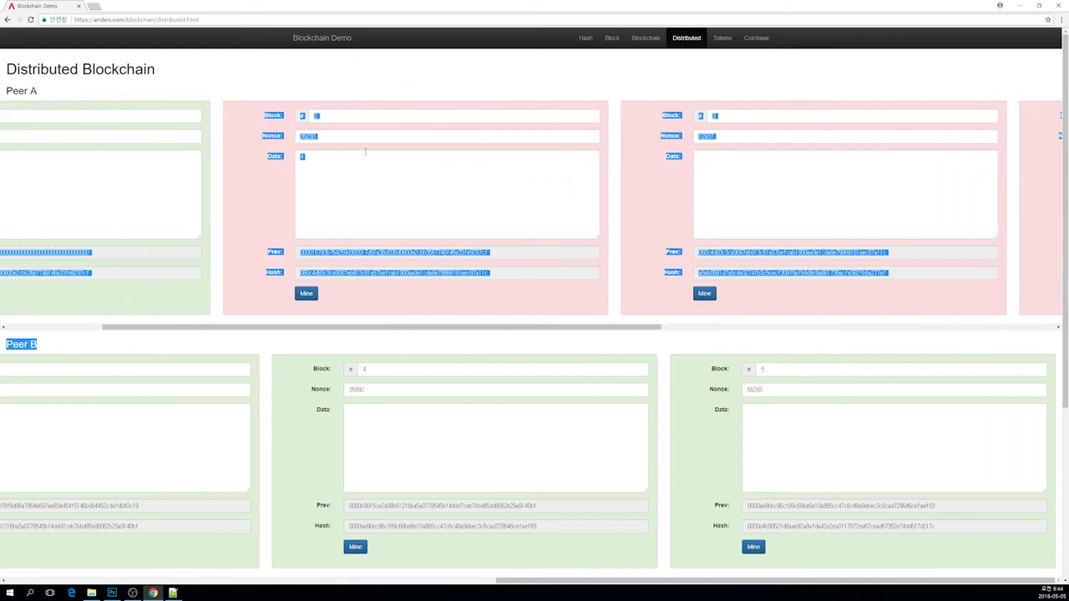
click(335, 87)
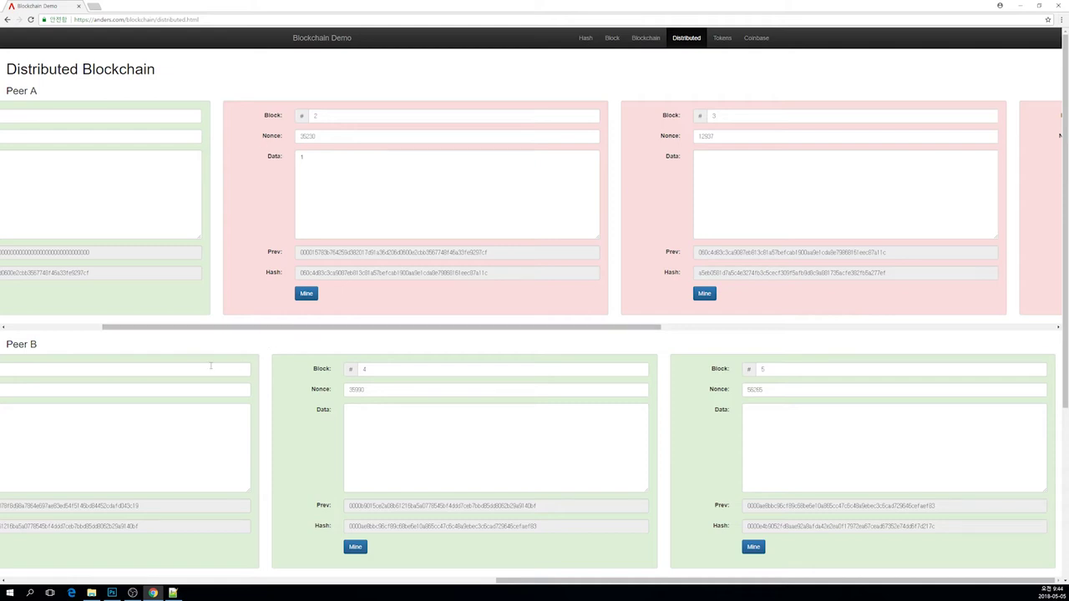
drag(238, 330, 73, 328)
scroll(237, 464, down, 3)
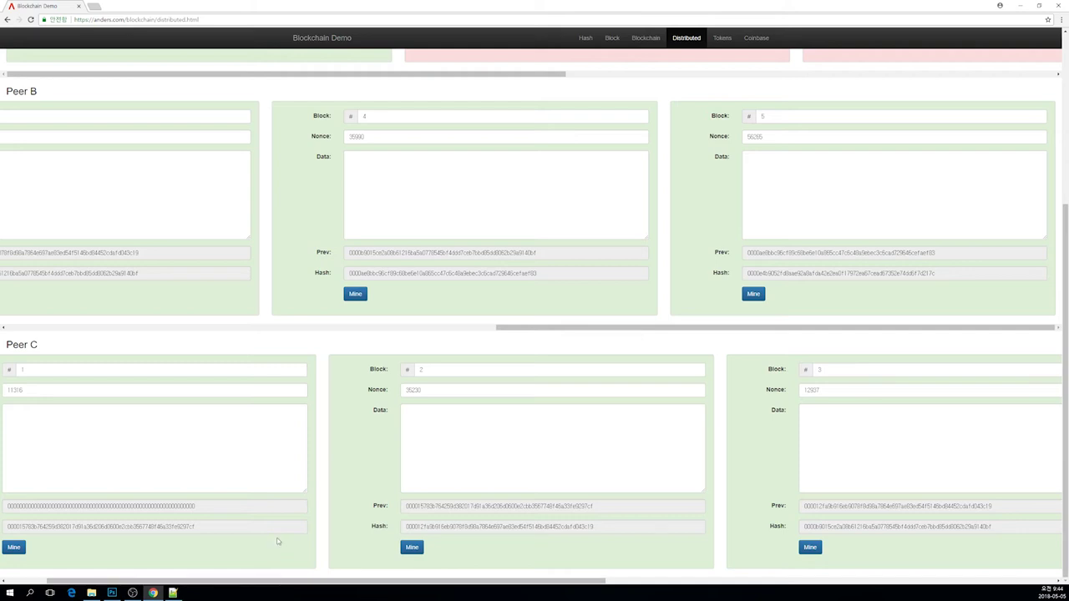
scroll(277, 542, up, 2)
scroll(282, 535, down, 2)
drag(426, 580, 885, 539)
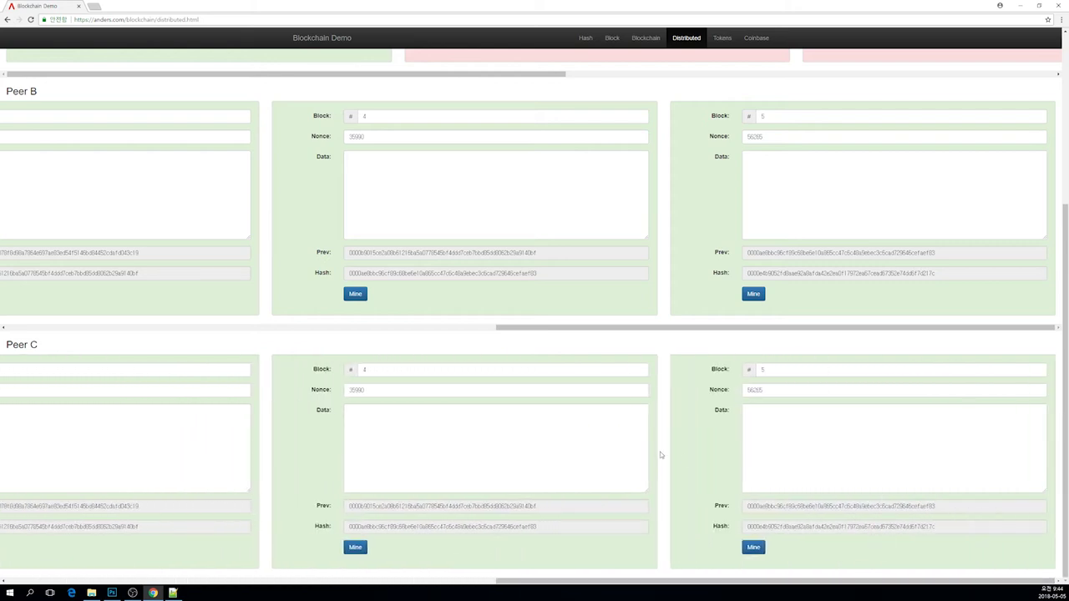
scroll(661, 455, up, 1)
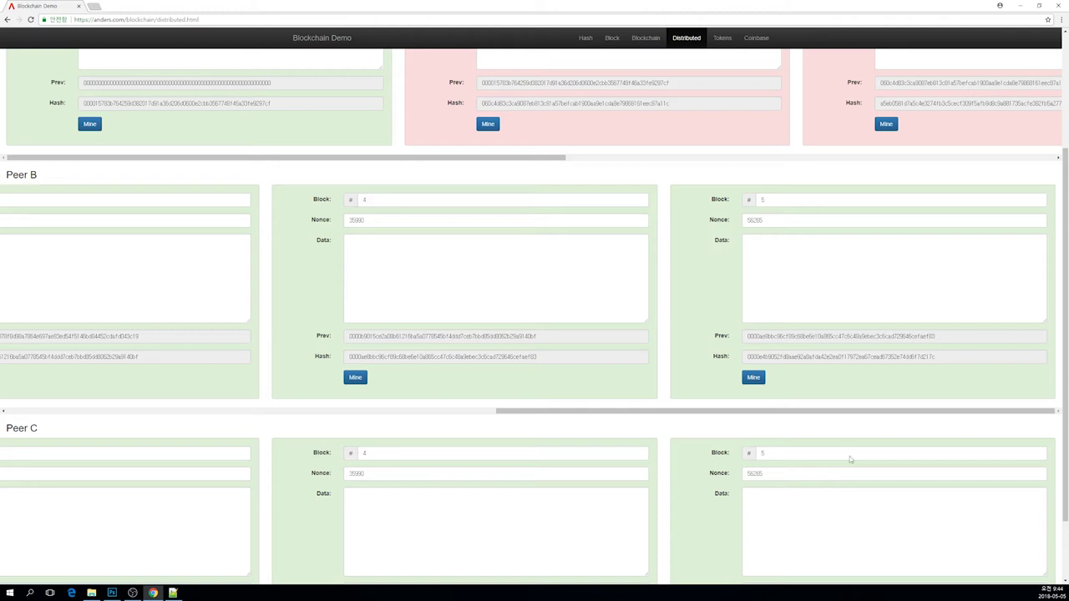
scroll(553, 389, up, 3)
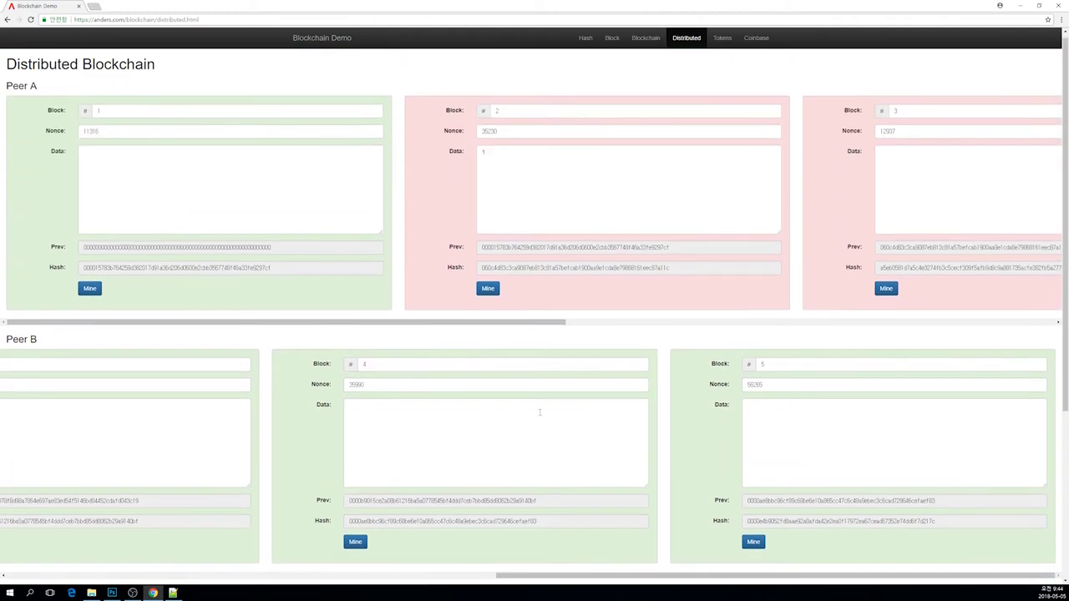
scroll(449, 449, down, 3)
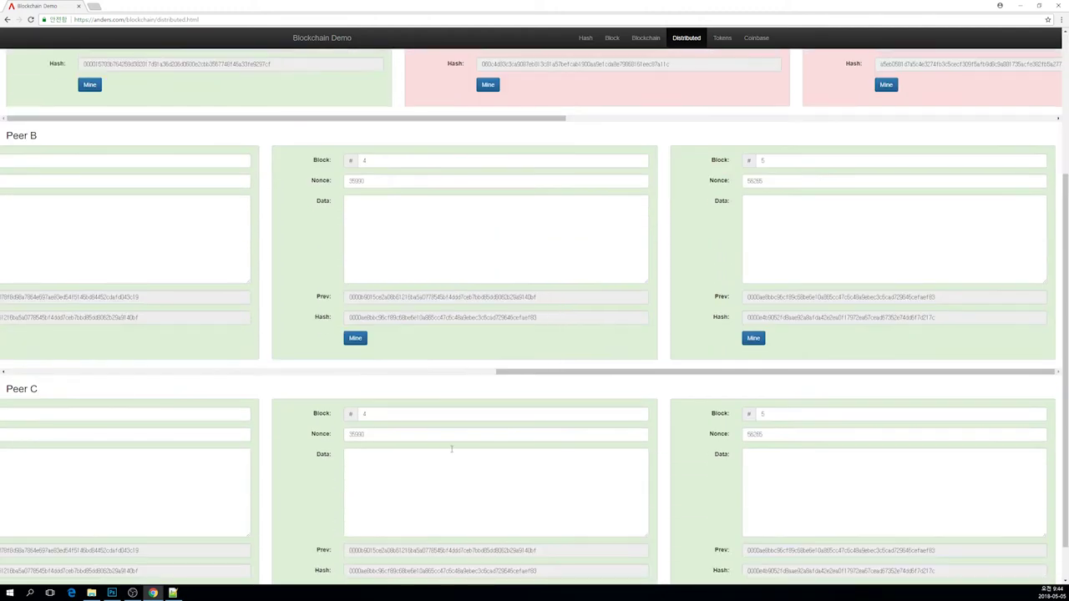
scroll(451, 446, down, 1)
scroll(451, 447, up, 3)
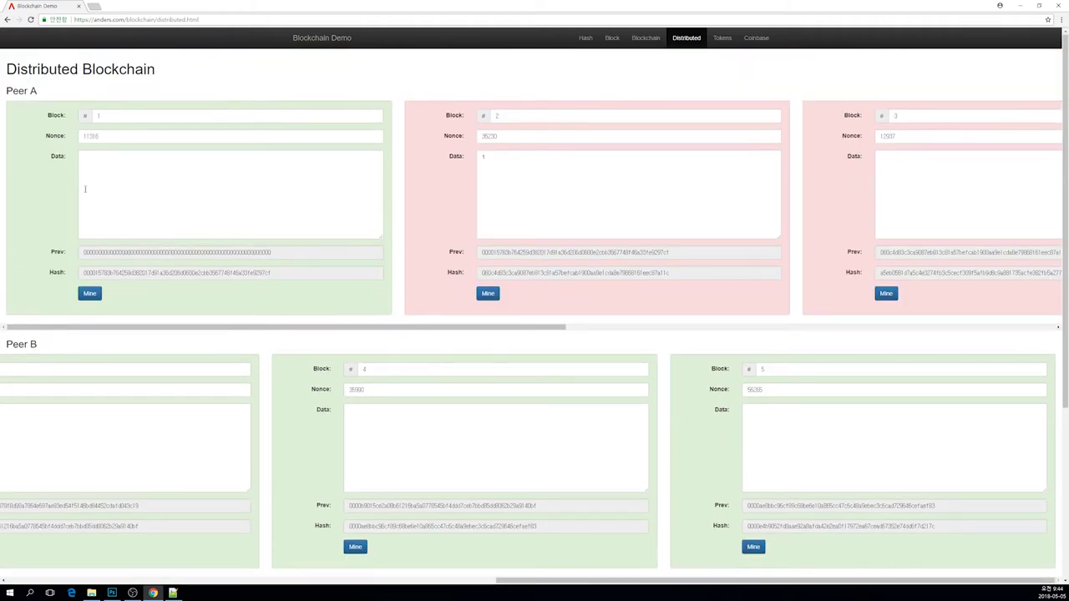
Clear the data of block 2 in Peer A's chain
drag(404, 330, 364, 285)
drag(542, 163, 426, 151)
key(BackSpace)
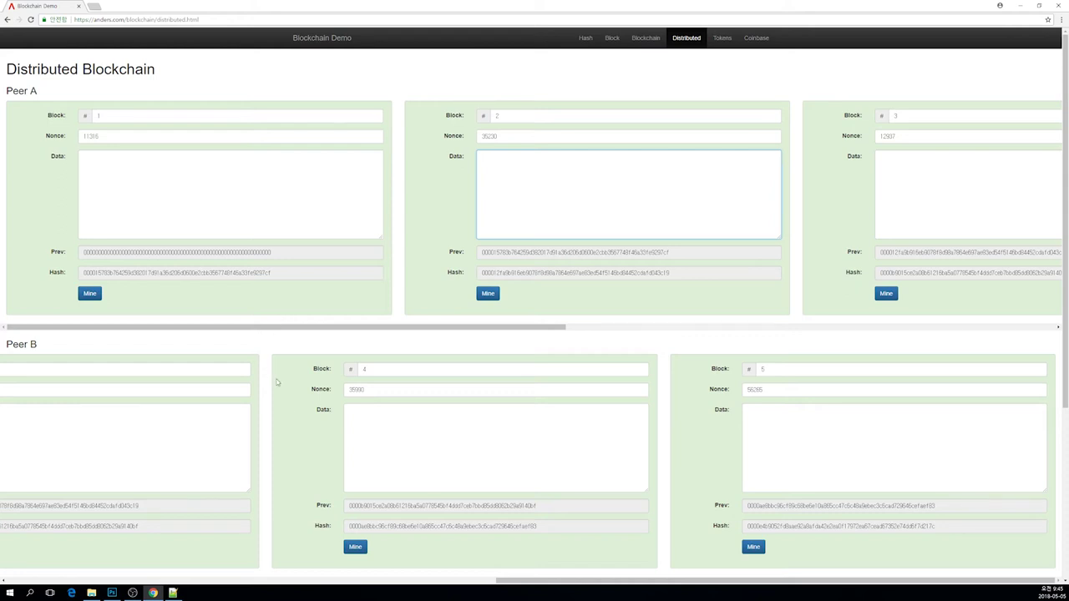
Enter 1 as the data of block 3 in Peer B's chain
drag(526, 582, 41, 537)
drag(234, 584, 422, 584)
click(618, 436)
text(1)
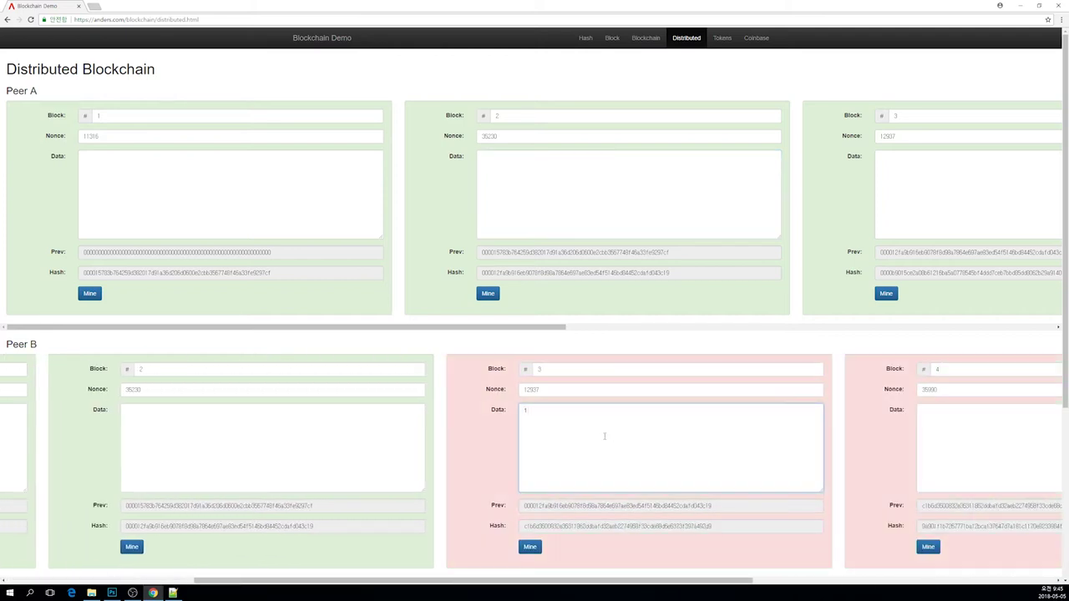
Enter 1 as the data of block 4 in Peer C's chain and compare it with Peer B's blocks 3 to 5
scroll(404, 448, down, 3)
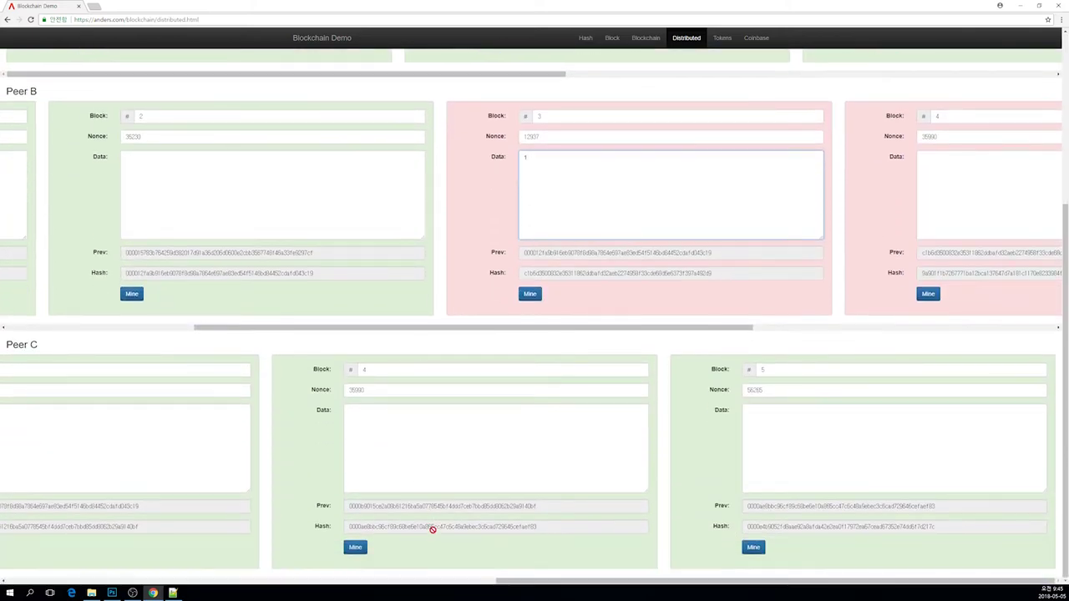
click(503, 473)
text(1)
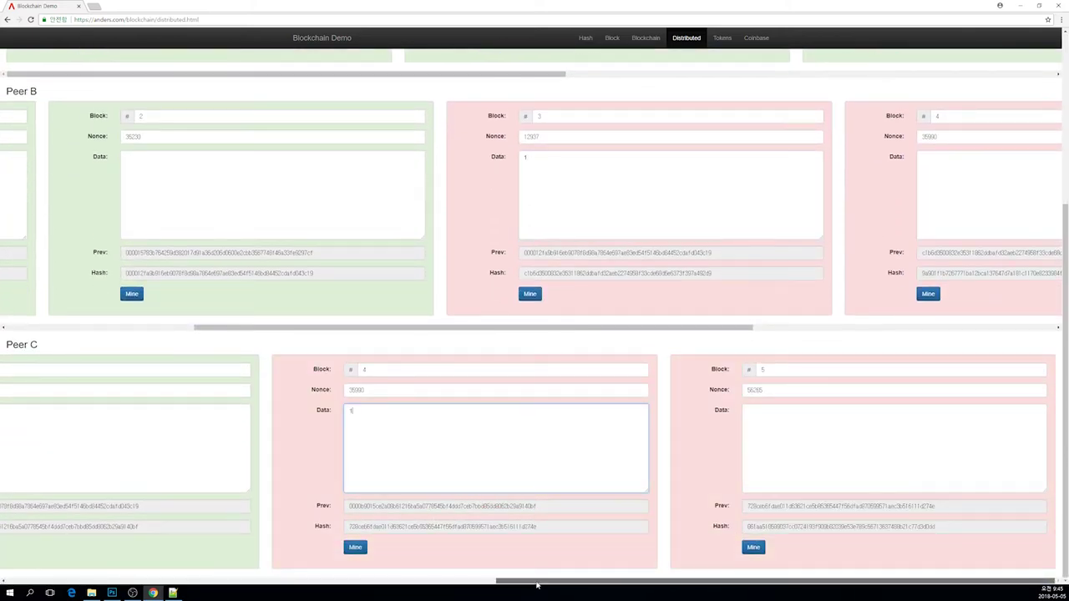
drag(491, 327, 724, 318)
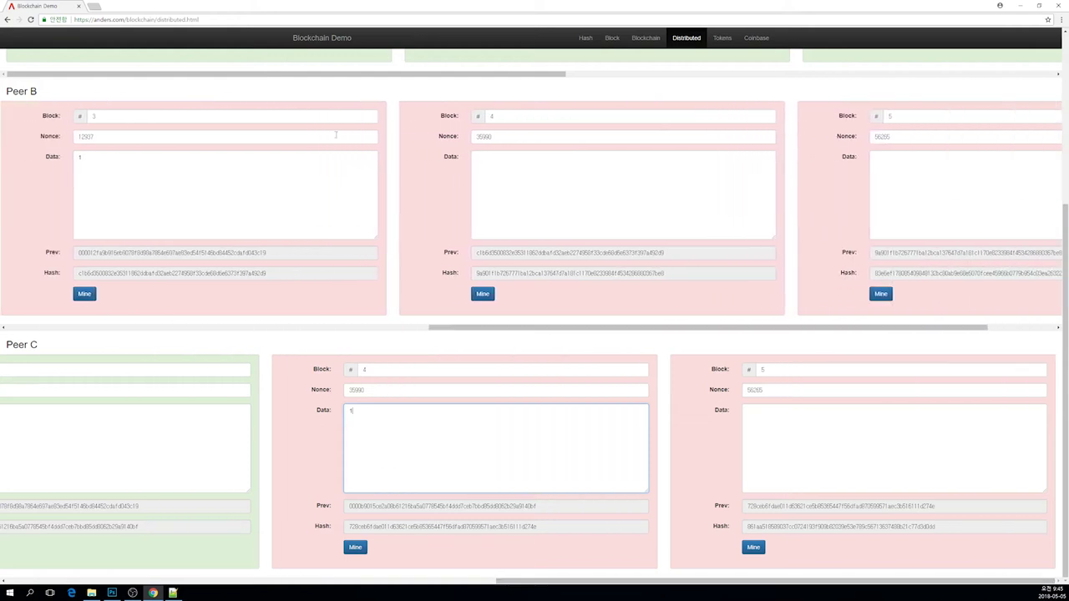
drag(8, 104, 51, 97)
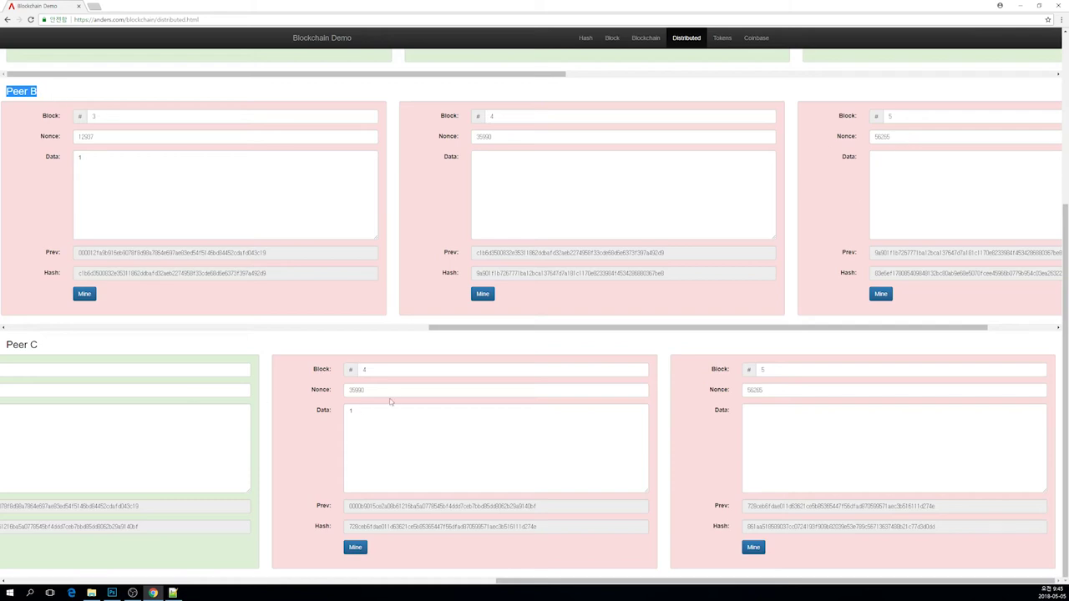
Enter 0 as the data of block 1 in Peer A's chain
scroll(351, 378, up, 3)
scroll(318, 328, right, 1)
scroll(318, 328, left, 2)
click(312, 196)
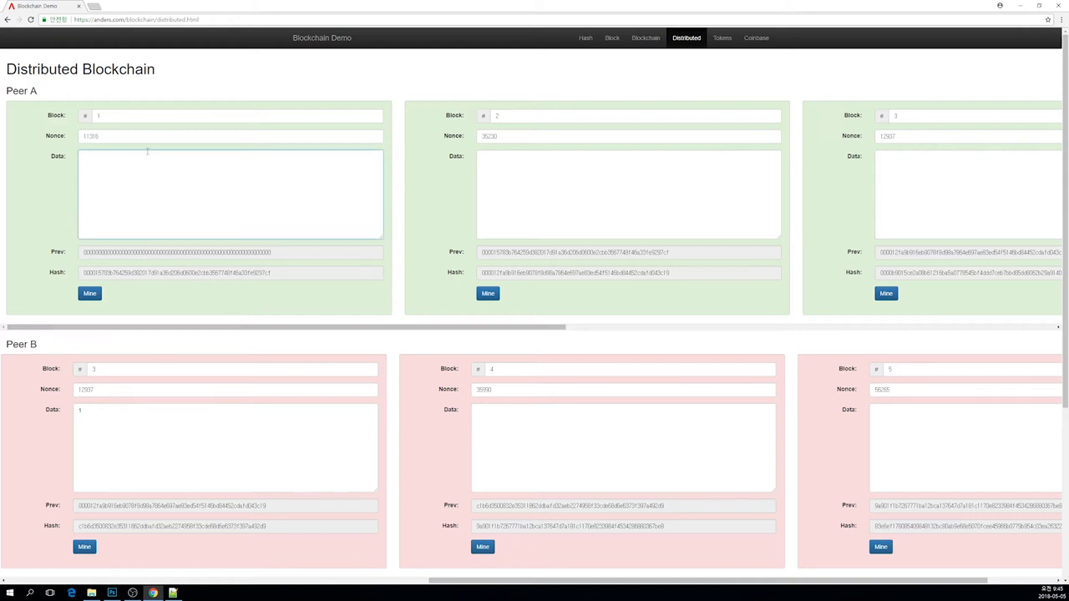
text(0)
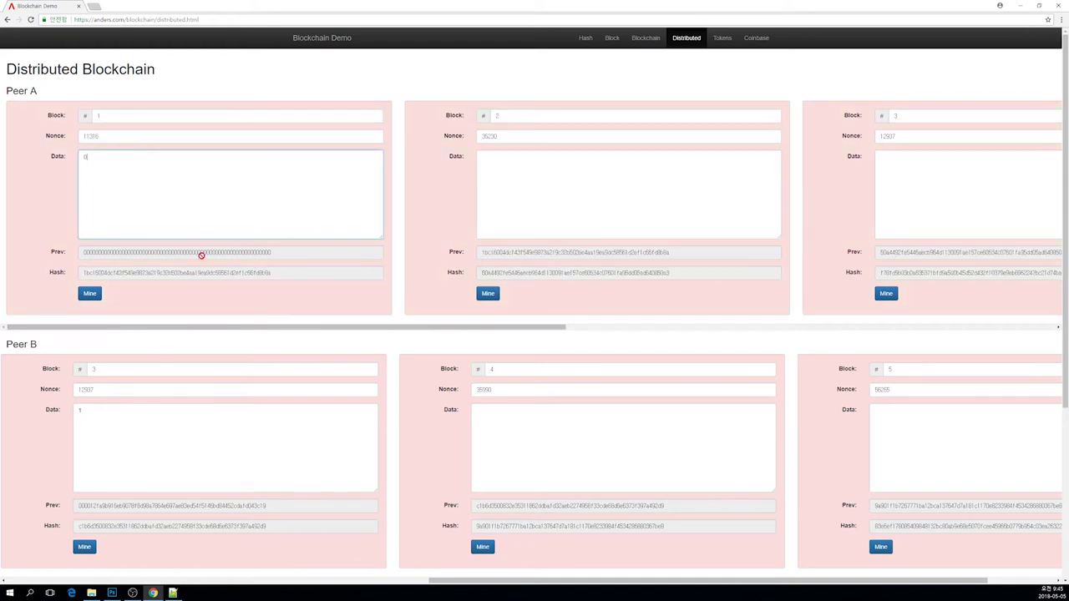
drag(253, 328, 151, 294)
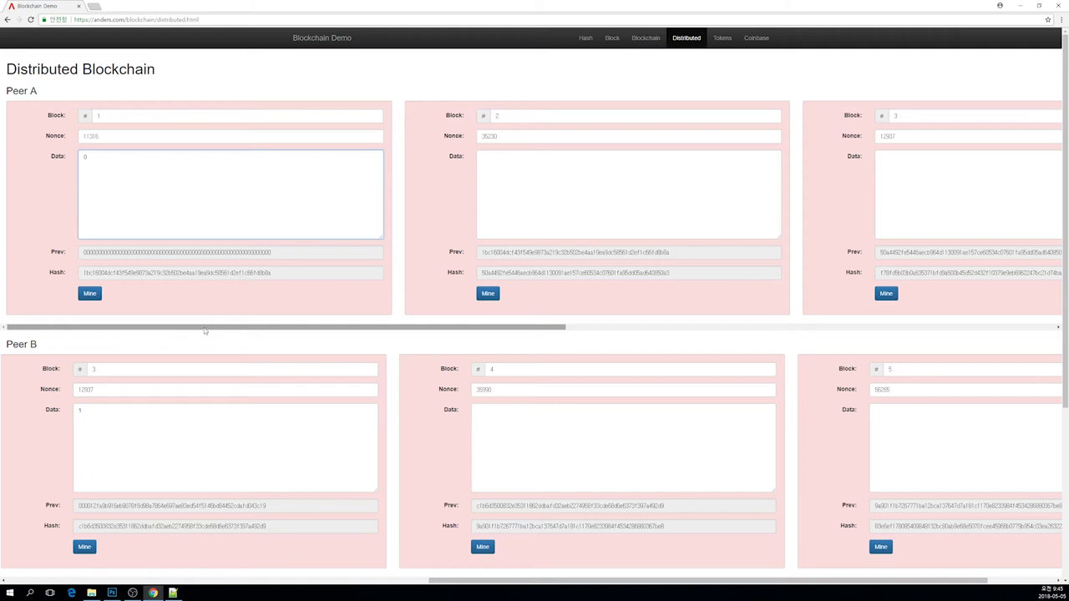
Compare the validity of Peer A's blocks 1 to 3 with the visible blocks of Peers B and C
scroll(281, 365, down, 2)
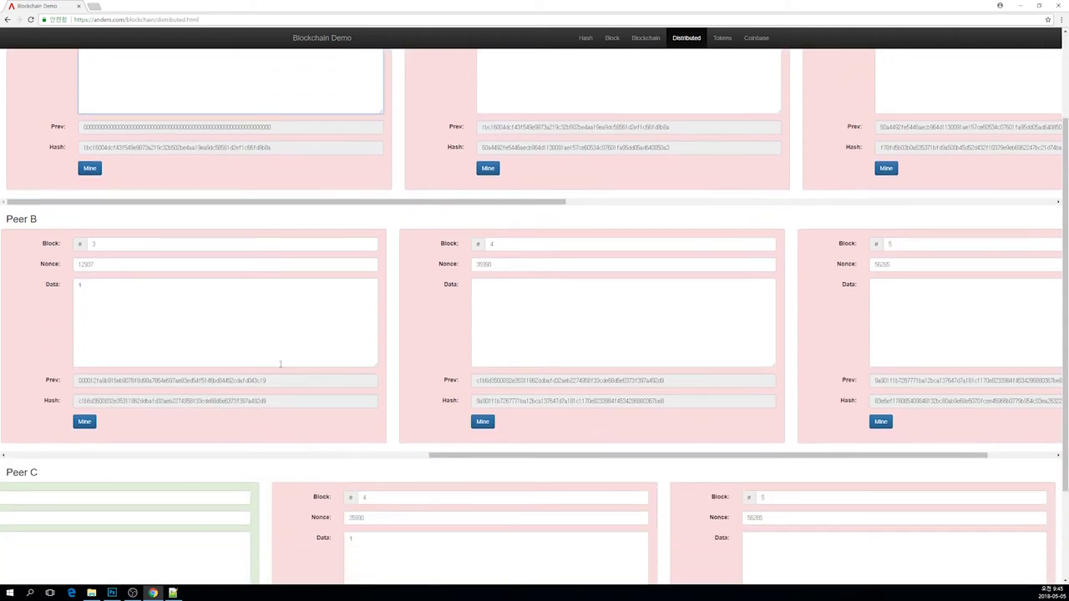
scroll(281, 364, up, 2)
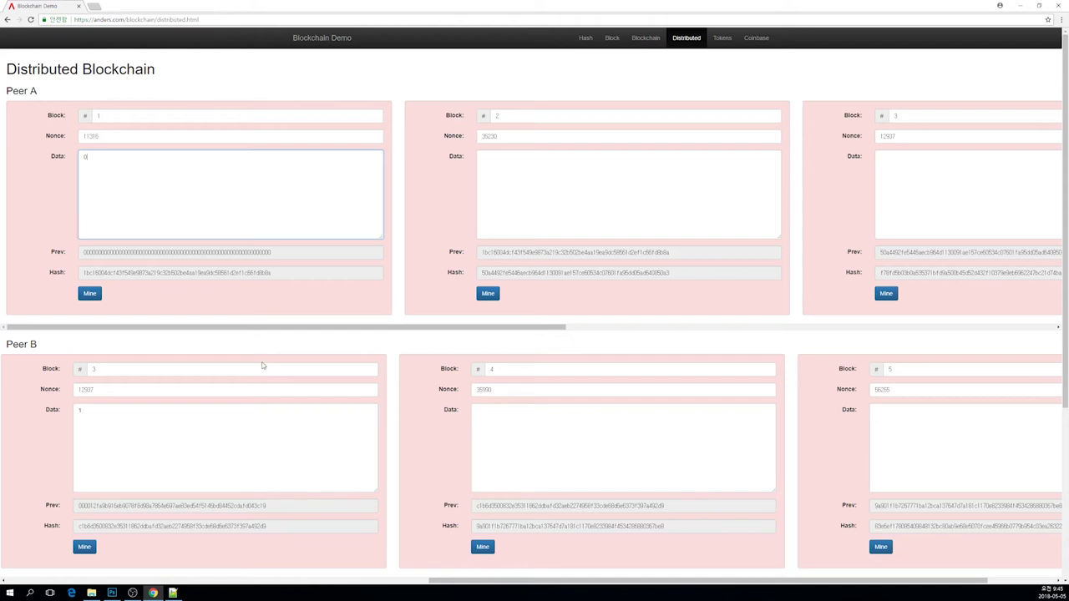
scroll(265, 361, down, 1)
scroll(264, 343, up, 1)
scroll(247, 353, down, 1)
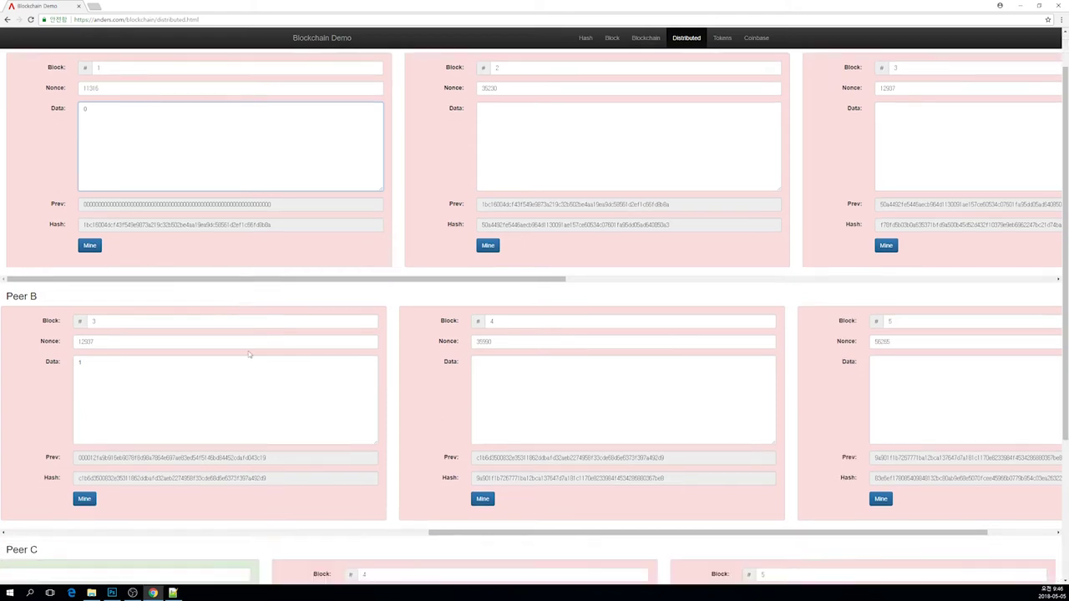
scroll(248, 354, down, 4)
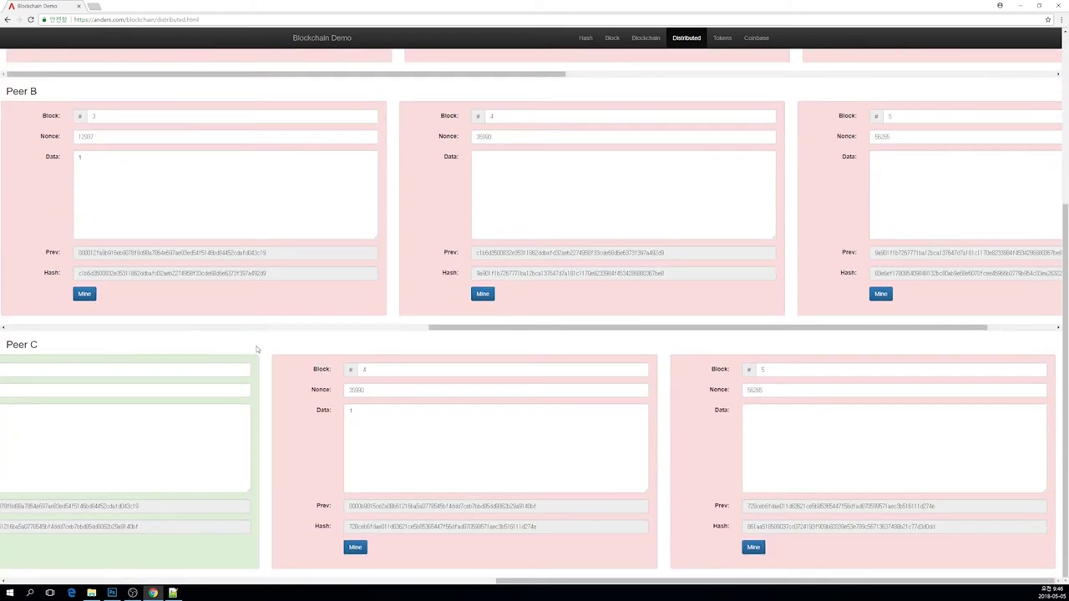
scroll(257, 352, up, 5)
scroll(259, 359, down, 2)
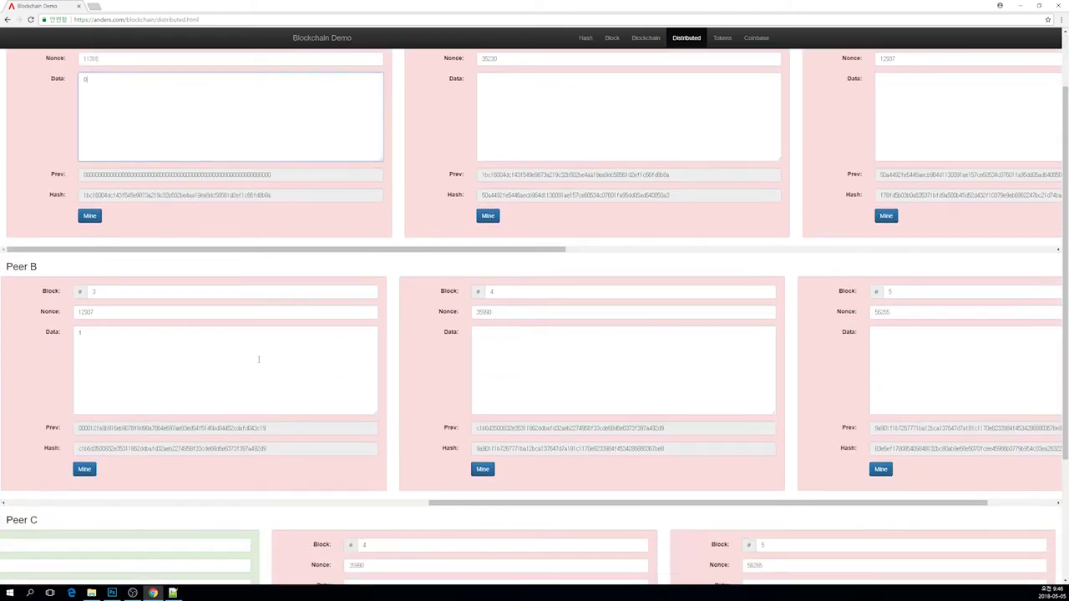
scroll(259, 360, down, 4)
Examine Peer C's blocks 3 to 5 and compare their validity and hashes with the chains of Peers A and B
drag(67, 344, 5, 344)
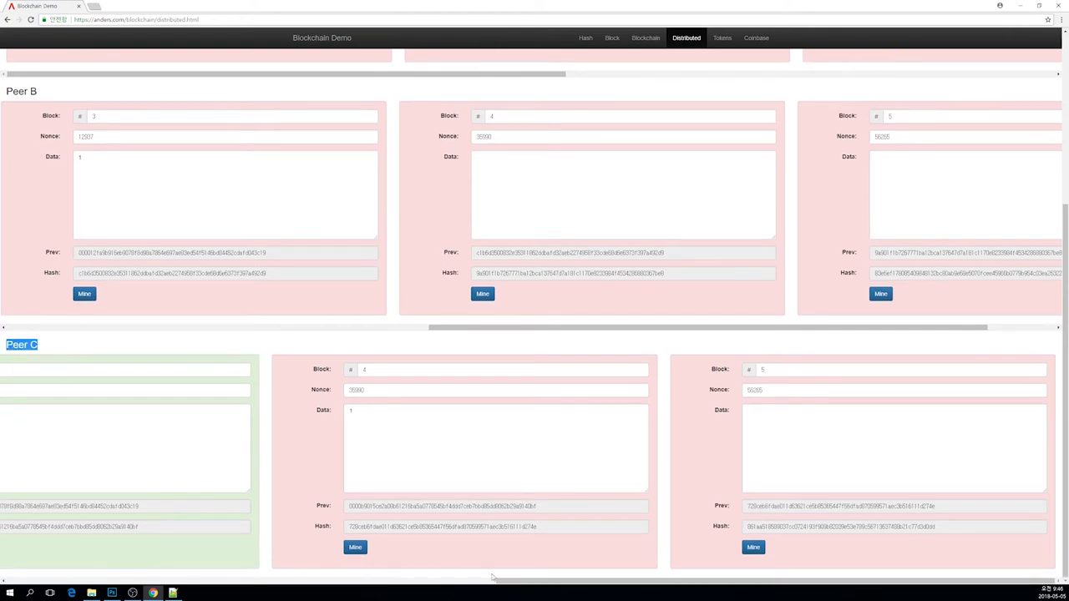
drag(507, 582, 381, 582)
click(128, 345)
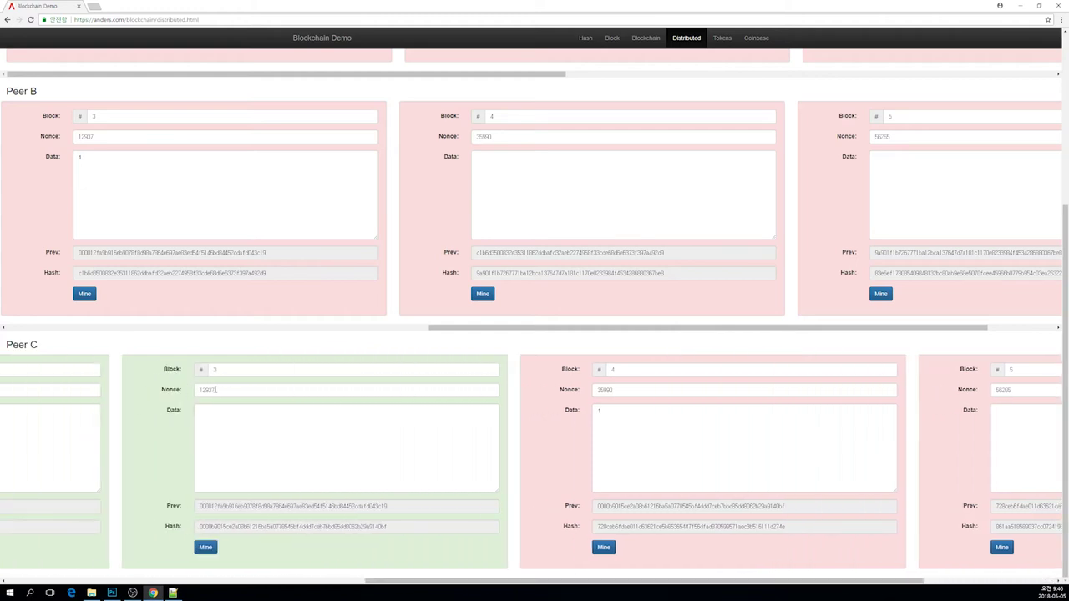
drag(418, 580, 476, 579)
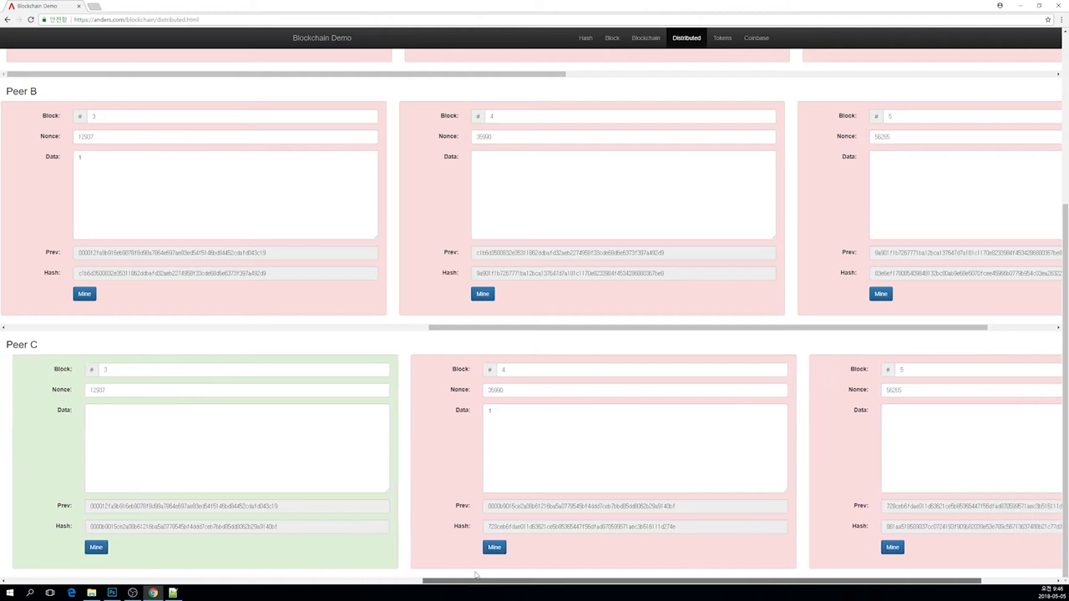
scroll(475, 525, up, 3)
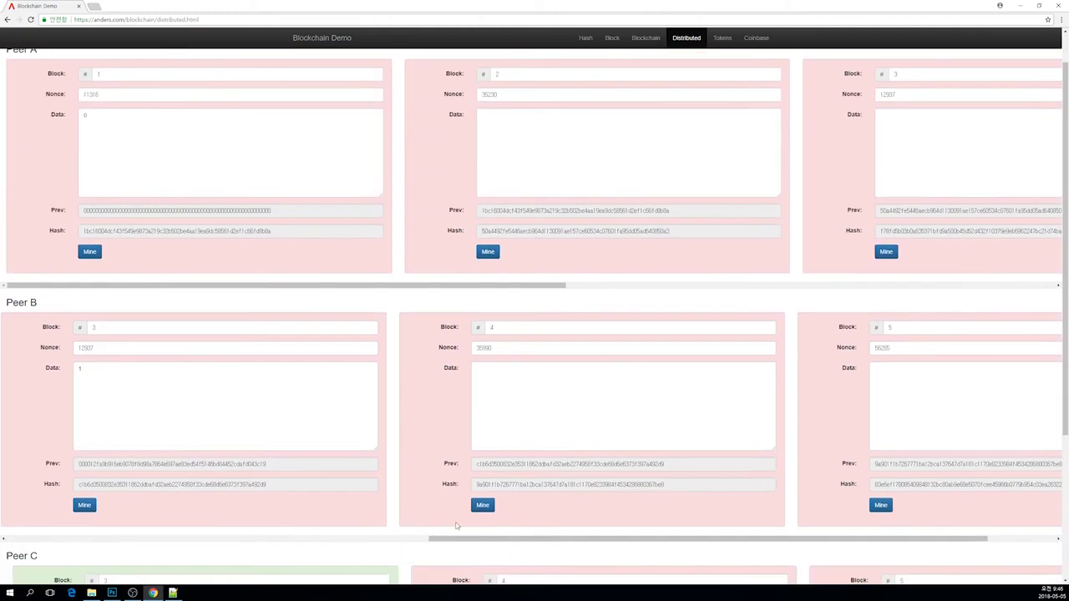
scroll(456, 525, down, 3)
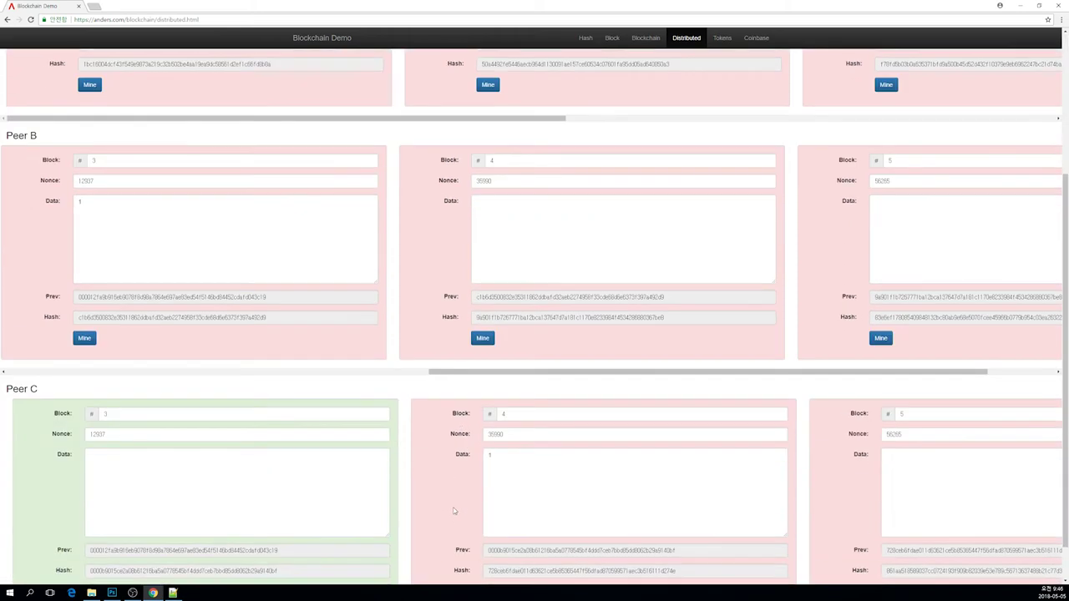
scroll(453, 508, down, 1)
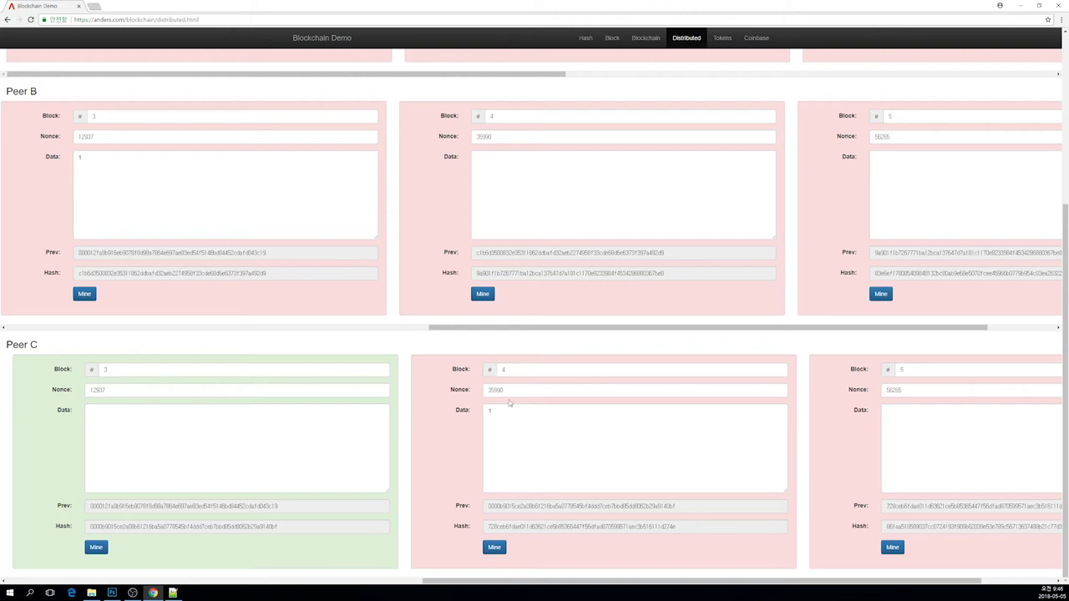
scroll(455, 451, up, 2)
scroll(501, 521, down, 1)
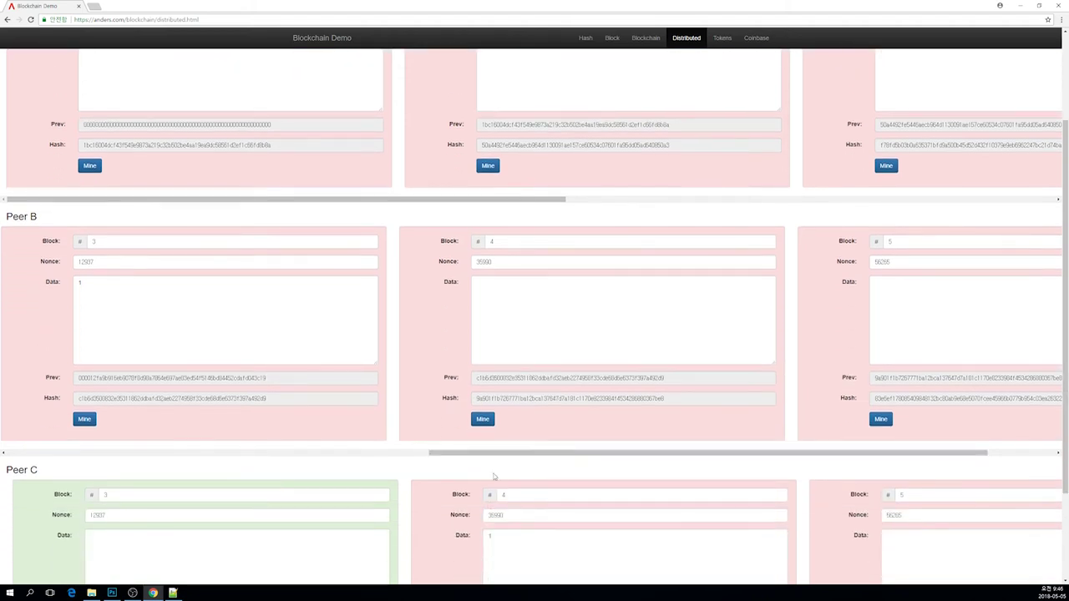
Mine block 3 in Peer B's chain
drag(499, 456, 413, 457)
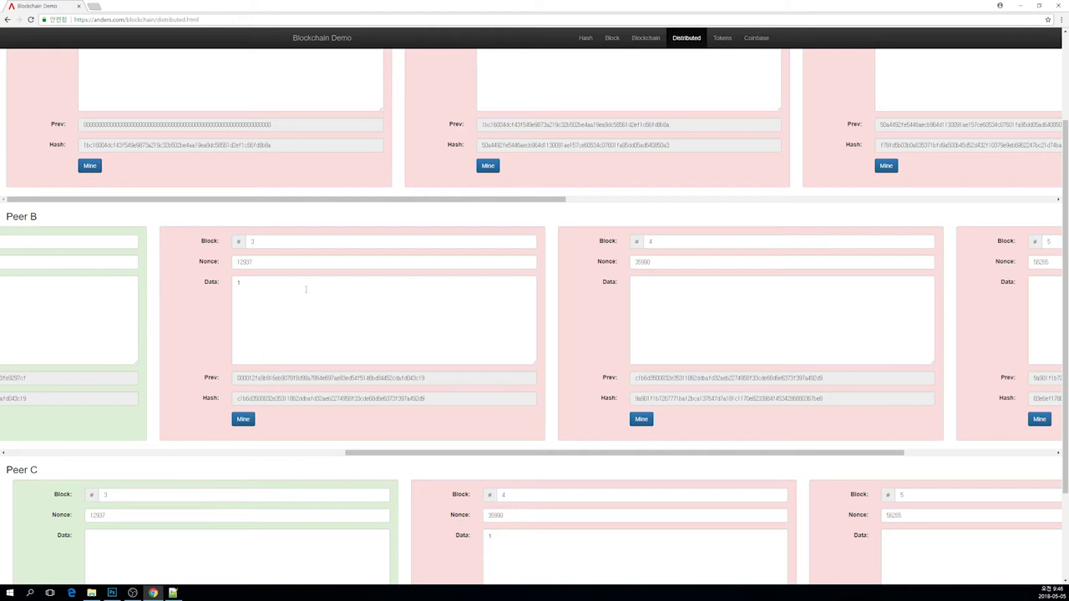
scroll(325, 459, down, 1)
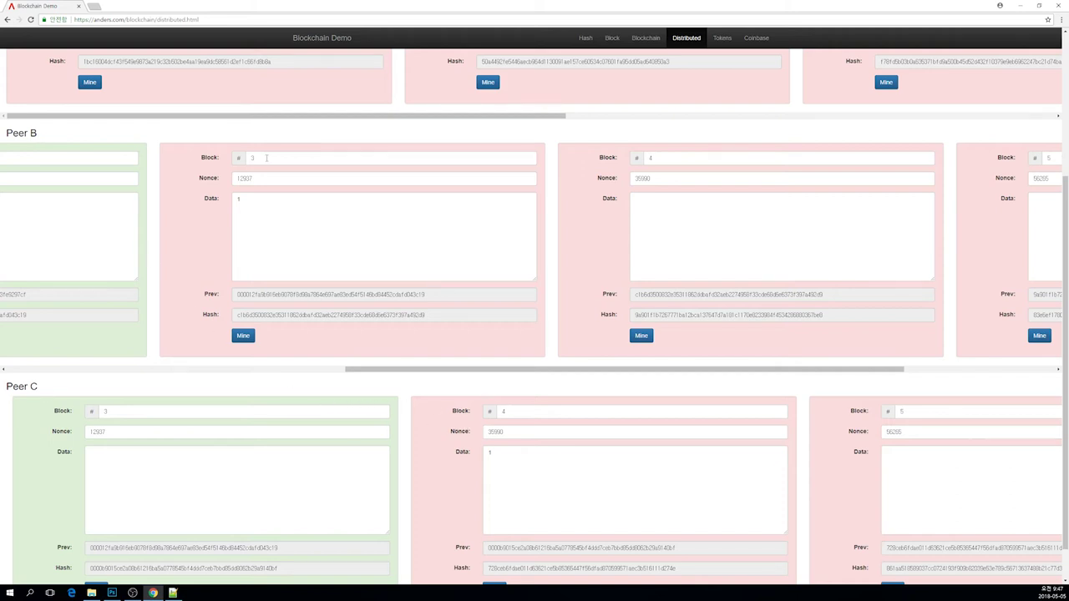
click(244, 336)
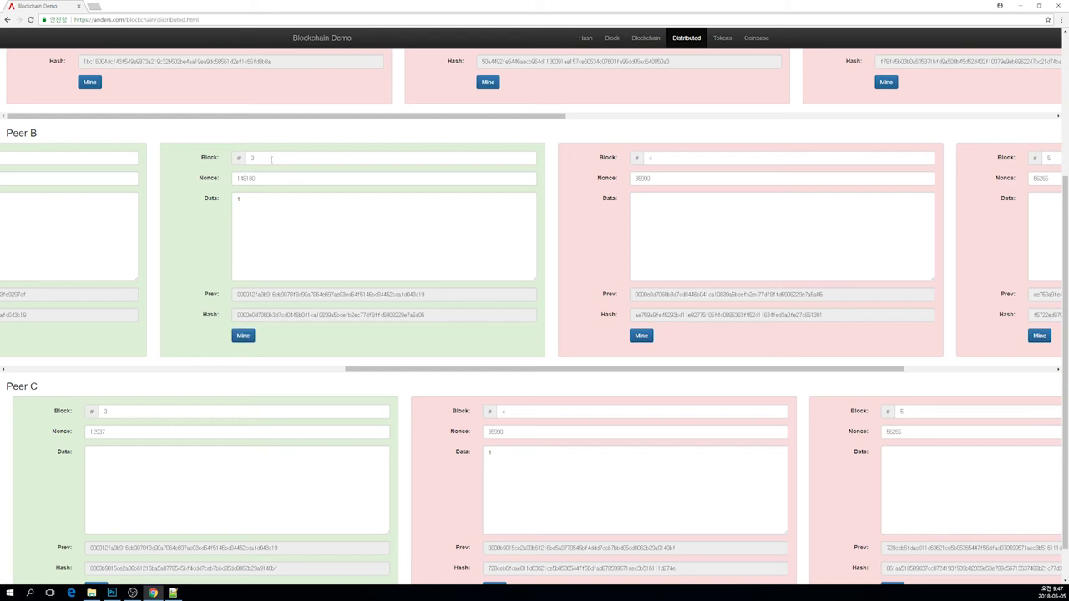
Compare the nonce and hash of Peer B's mined block 3 with block 3 of Peers A and C
scroll(269, 177, up, 3)
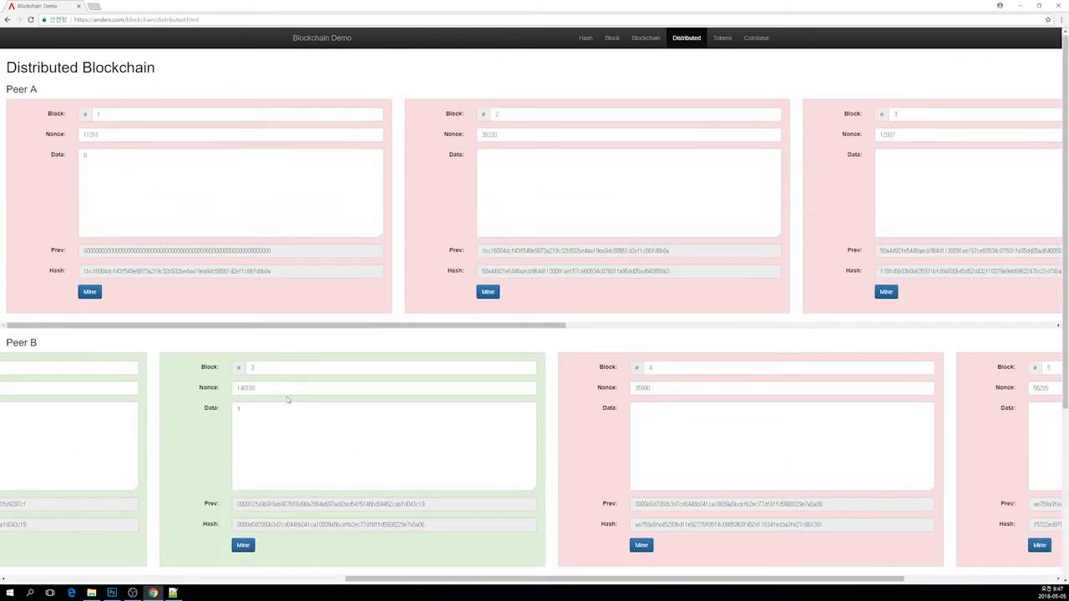
scroll(288, 398, down, 3)
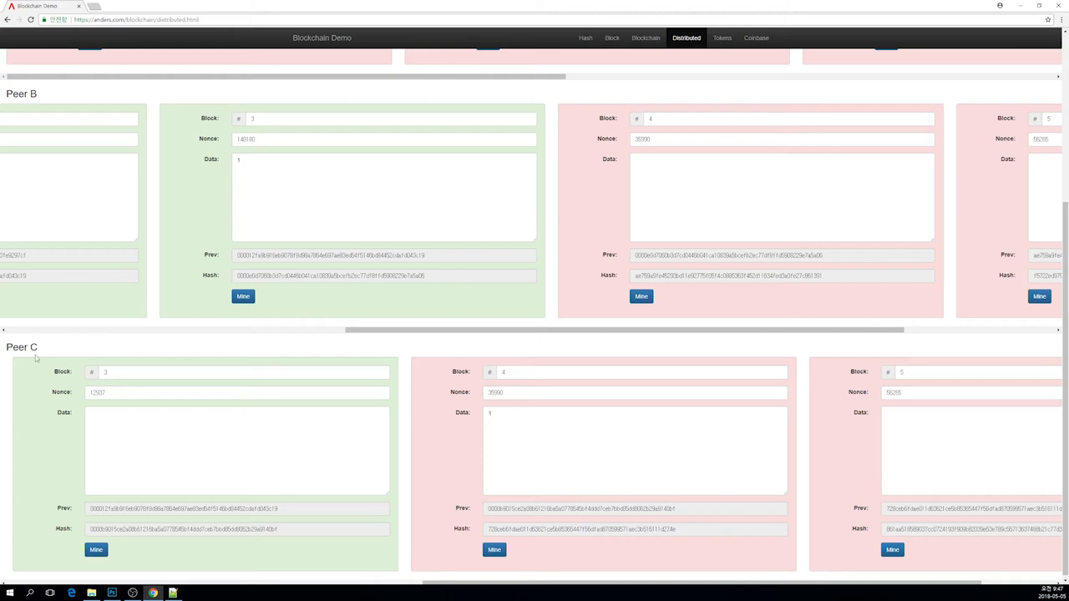
scroll(252, 431, up, 3)
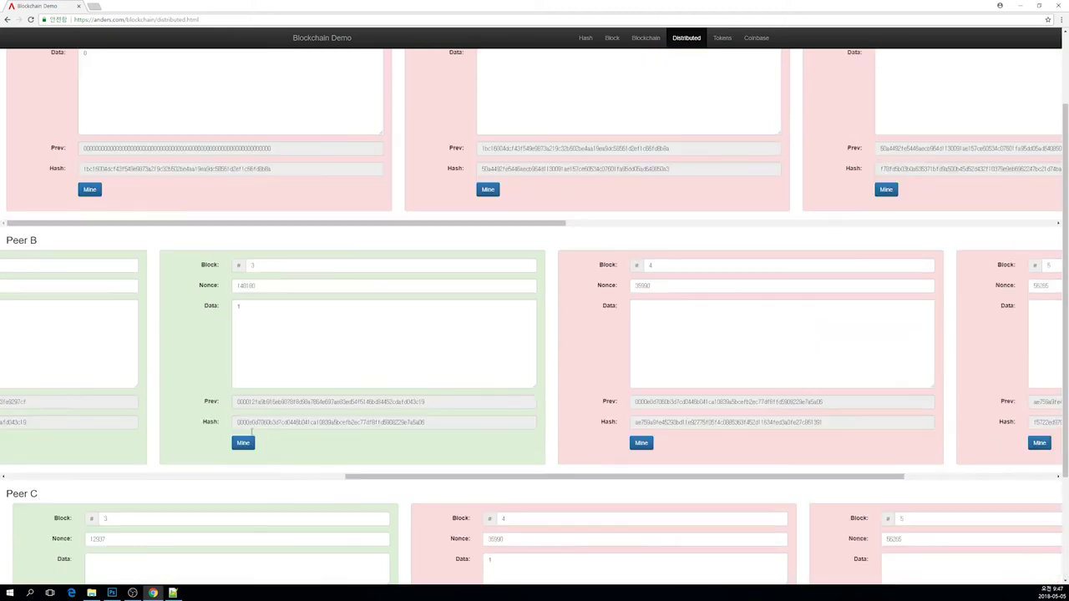
scroll(251, 437, down, 3)
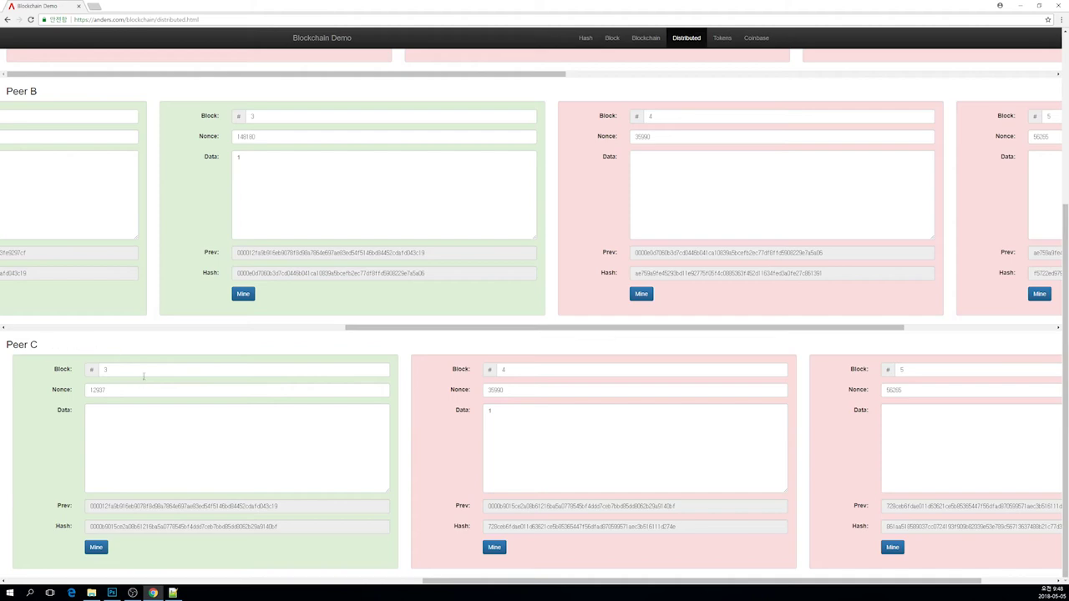
scroll(180, 376, up, 3)
scroll(182, 381, down, 3)
scroll(154, 397, up, 2)
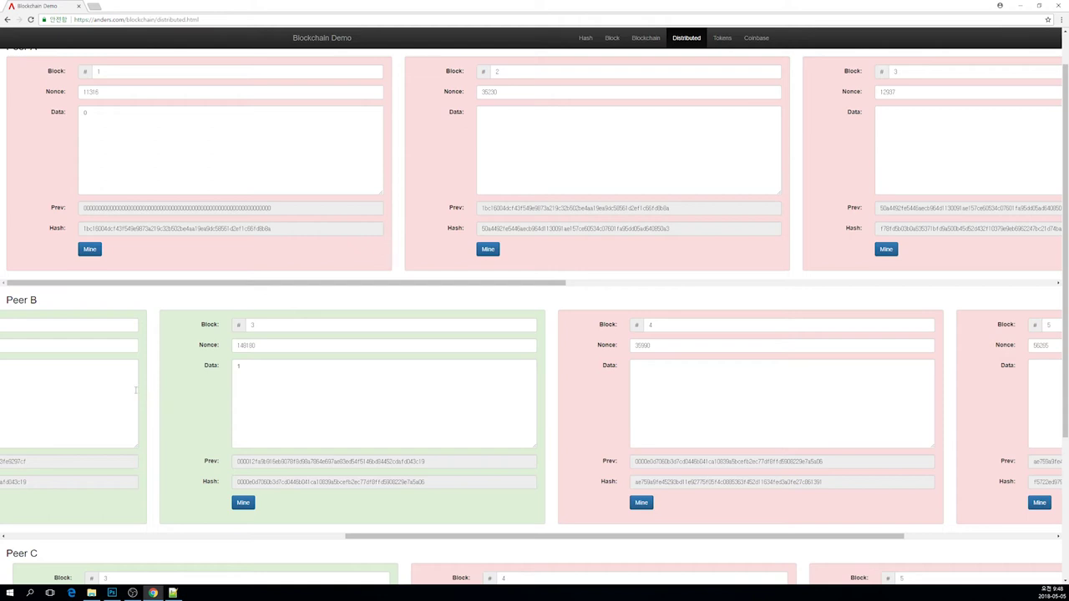
scroll(142, 391, down, 2)
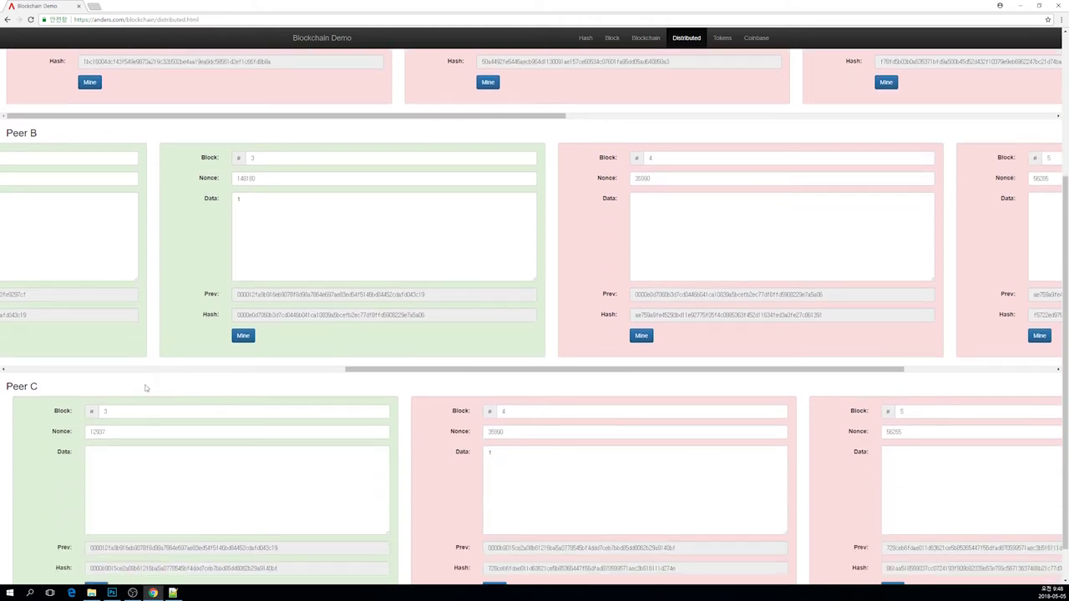
scroll(159, 397, up, 2)
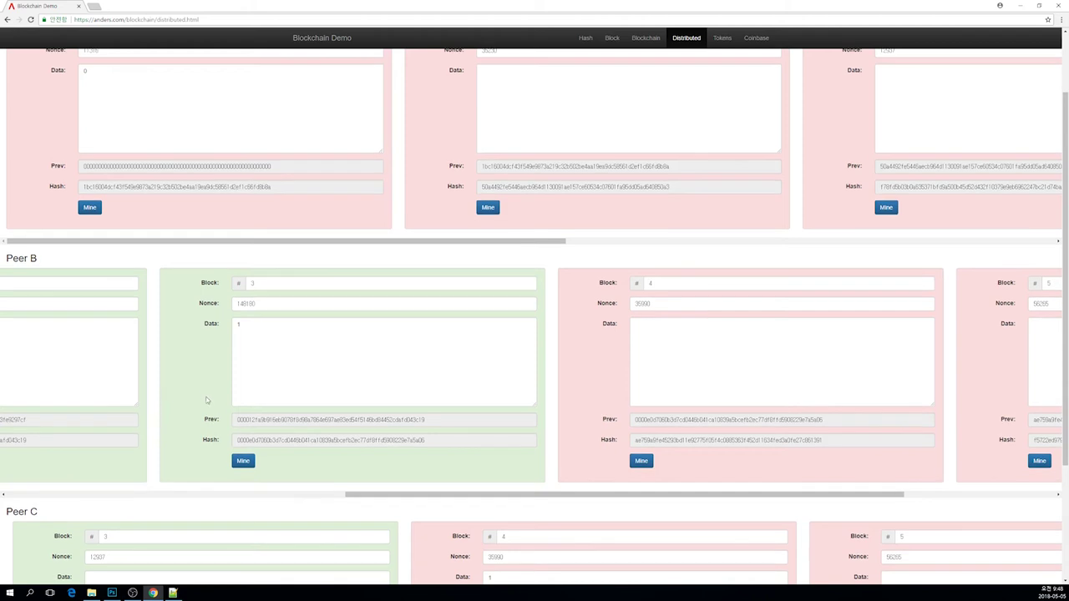
scroll(208, 398, down, 1)
scroll(213, 400, down, 1)
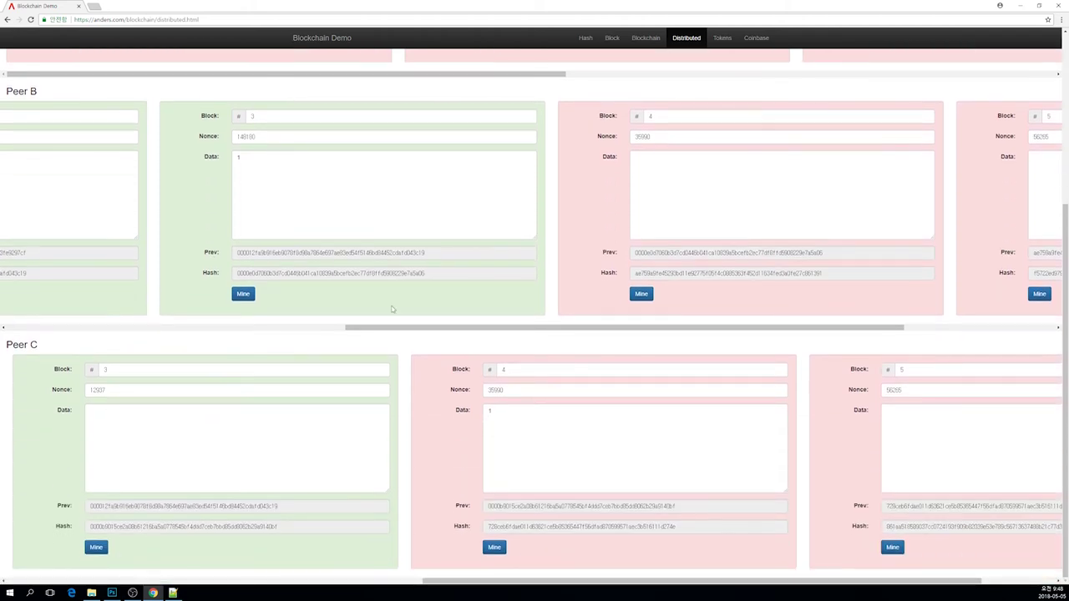
Mine block 4 in Peer B's chain and compare it with block 4 of Peer C
click(640, 294)
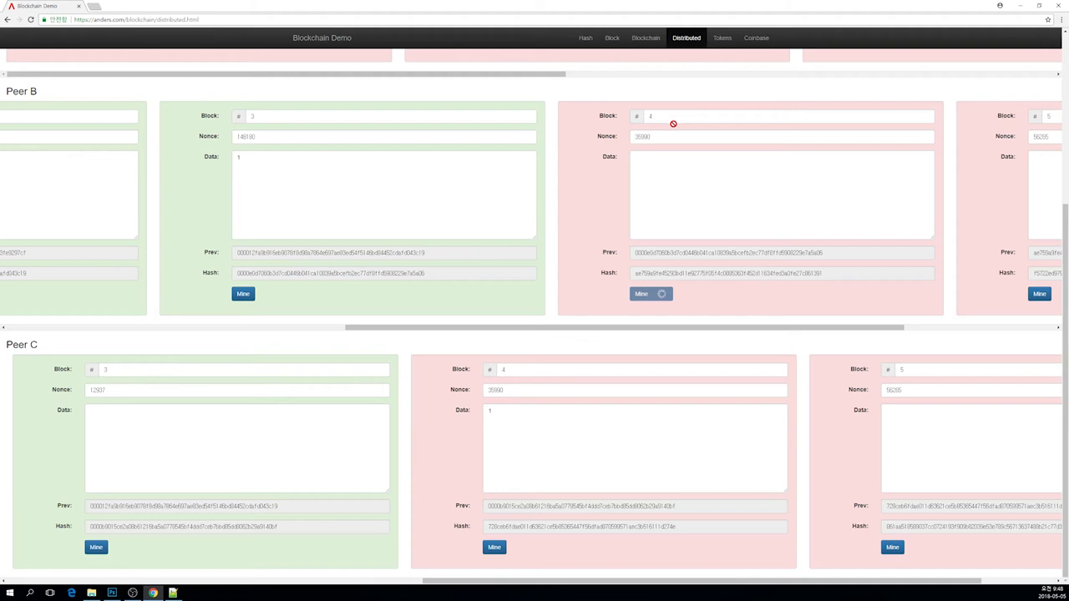
scroll(629, 351, up, 2)
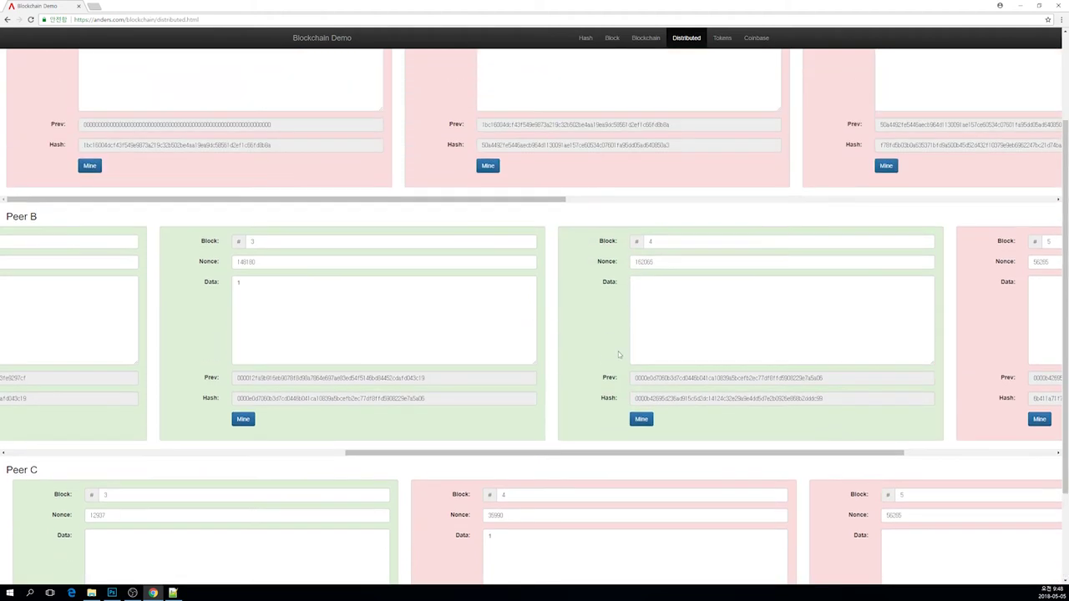
scroll(619, 355, up, 2)
scroll(352, 301, down, 3)
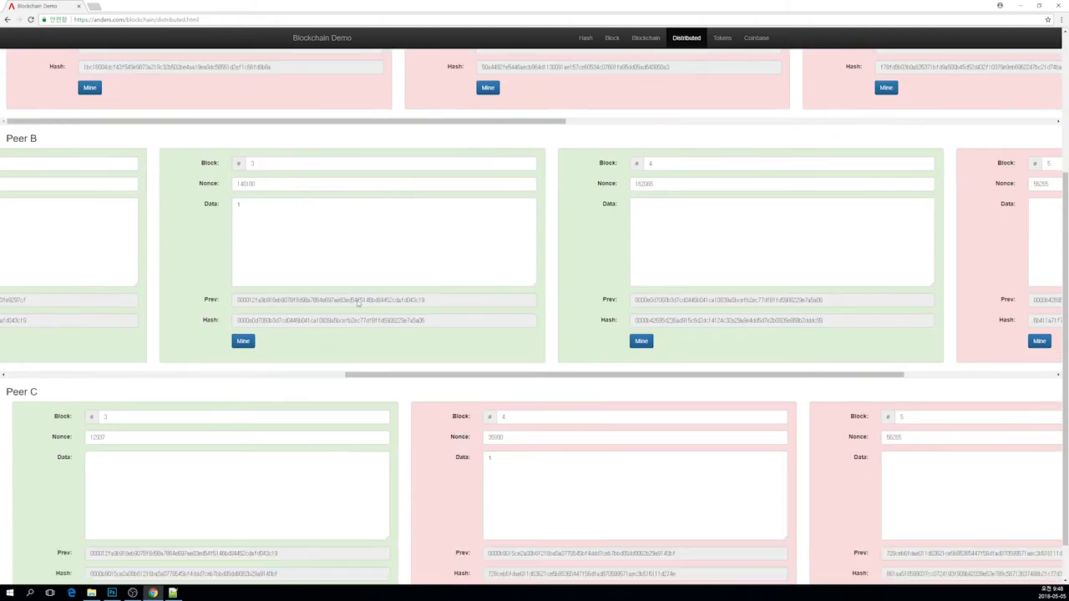
scroll(327, 288, down, 1)
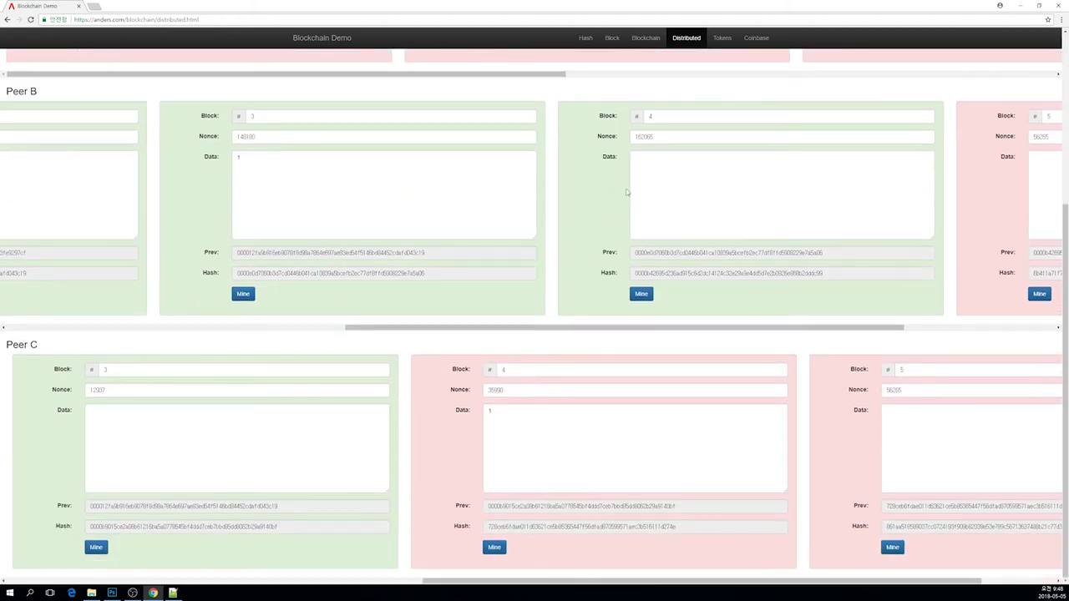
Examine blocks 4 and 5 of Peers B and C and compare their validity with Peer A's chain
drag(562, 333, 749, 312)
drag(598, 579, 690, 576)
scroll(442, 443, up, 2)
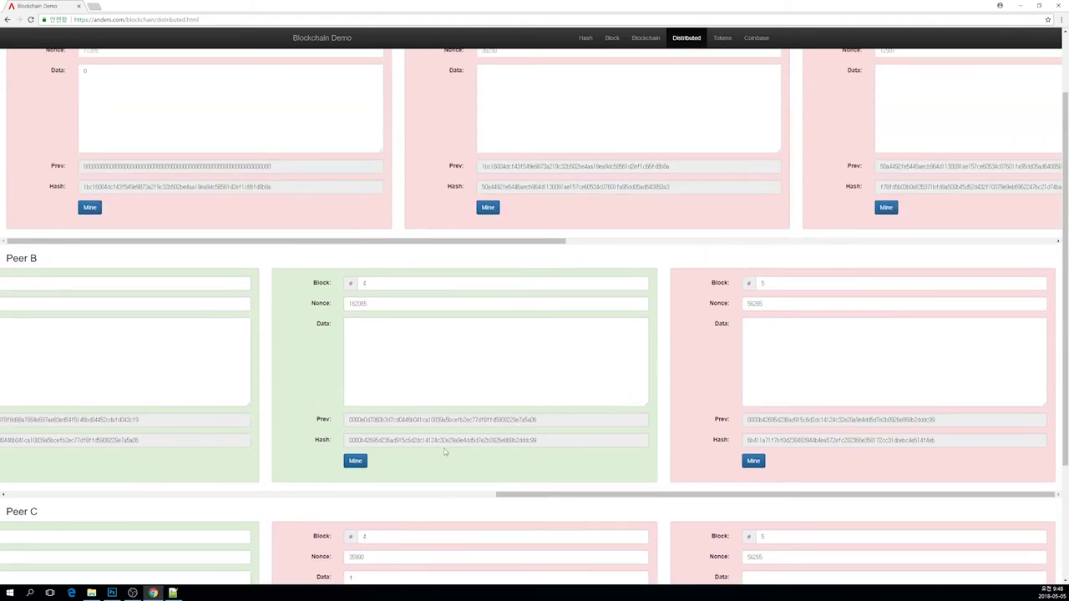
scroll(445, 452, up, 1)
scroll(435, 439, down, 3)
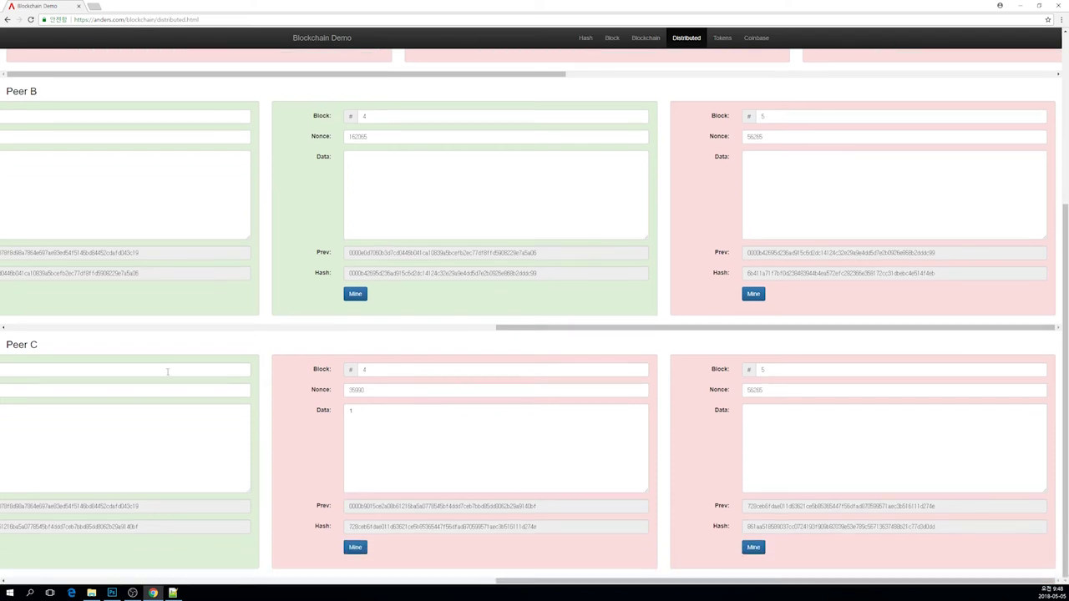
scroll(195, 410, up, 2)
scroll(195, 412, up, 1)
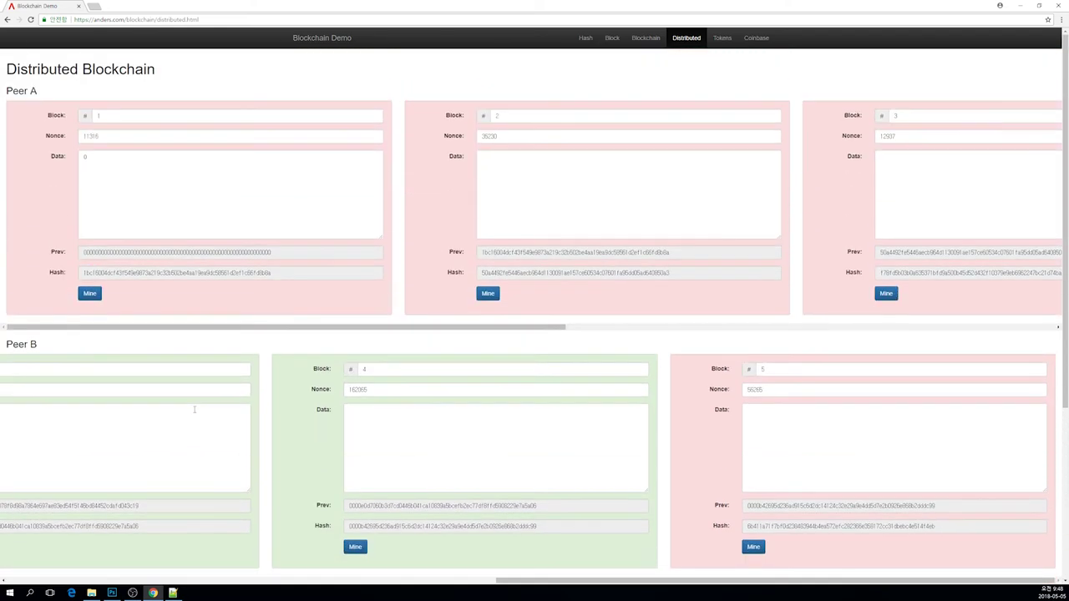
right_click(165, 368)
click(191, 343)
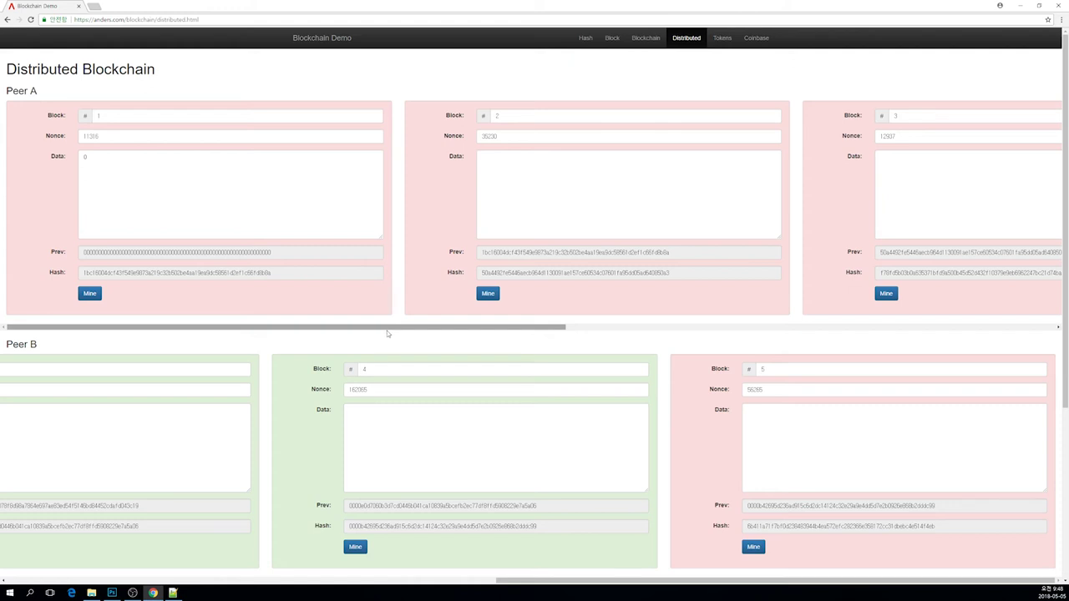
scroll(442, 420, down, 1)
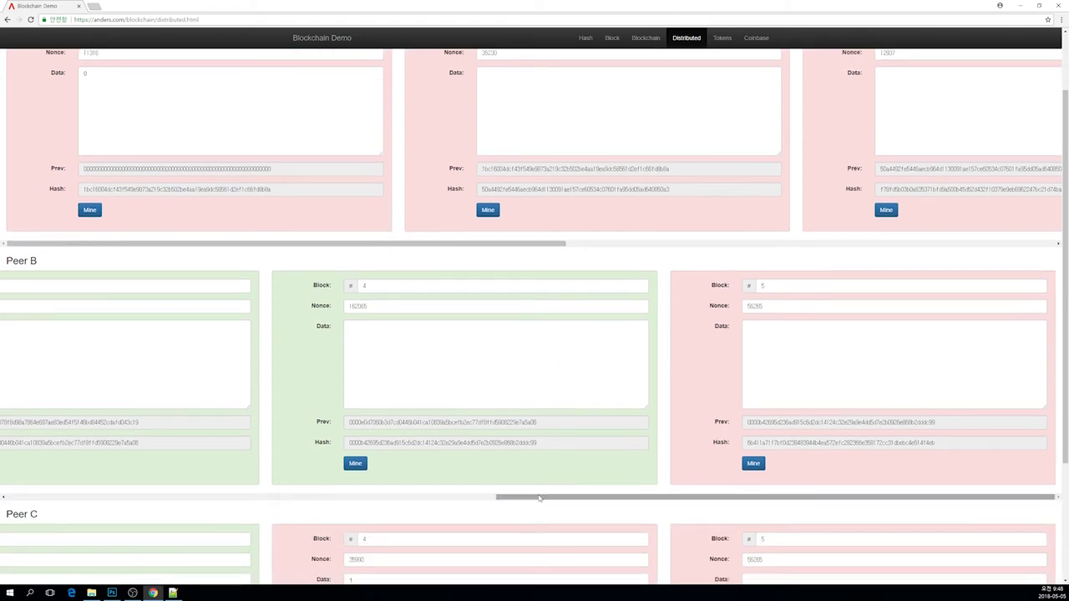
Compare Peer A's altered chain once more with blocks 4 and 5 of Peers B and C
scroll(496, 473, up, 1)
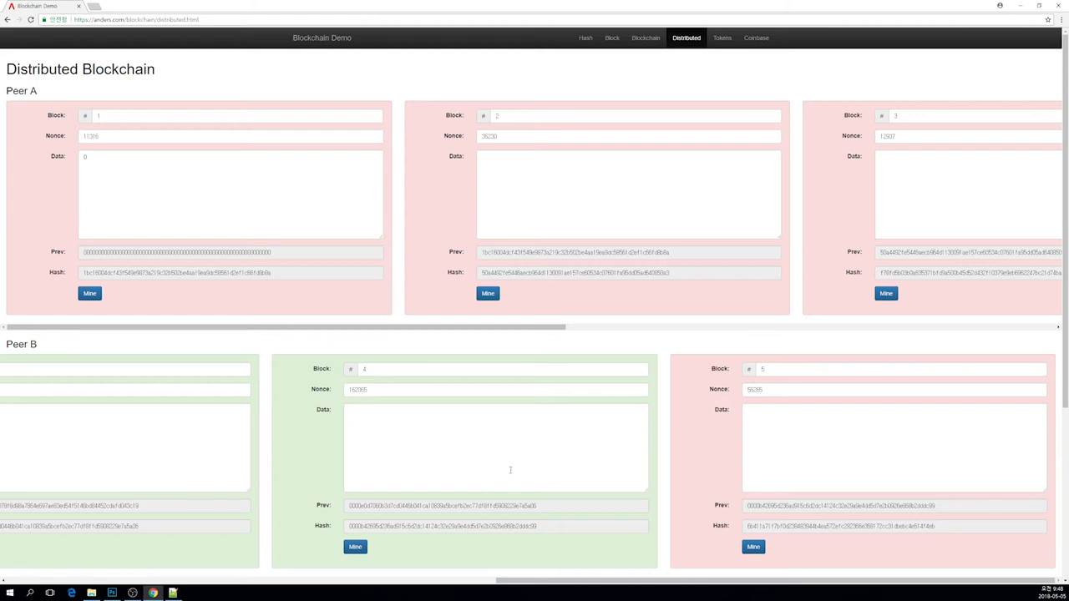
scroll(491, 459, down, 1)
scroll(486, 447, up, 1)
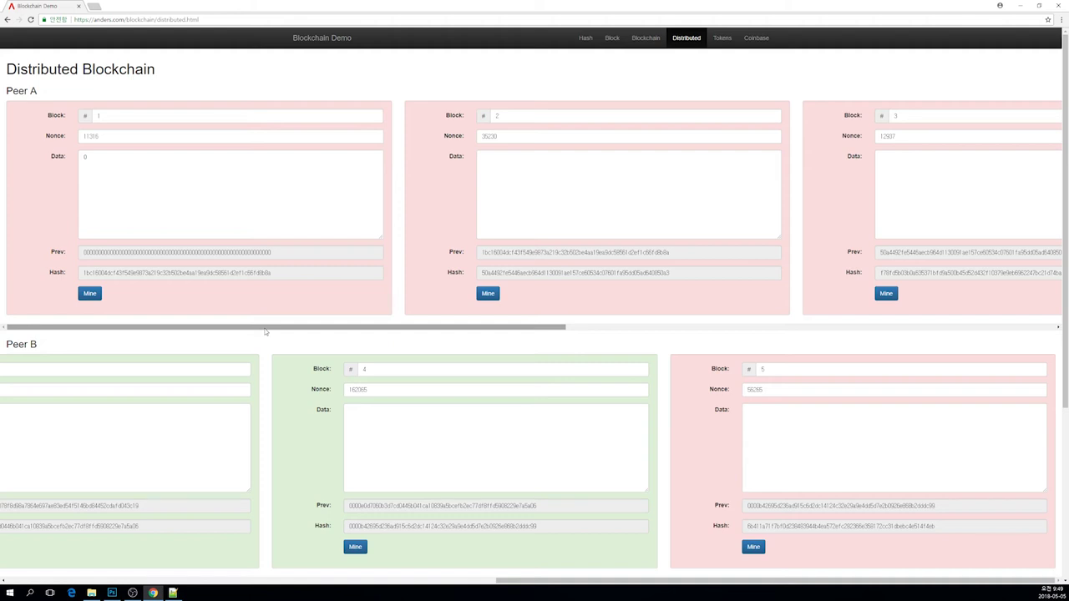
scroll(266, 332, down, 2)
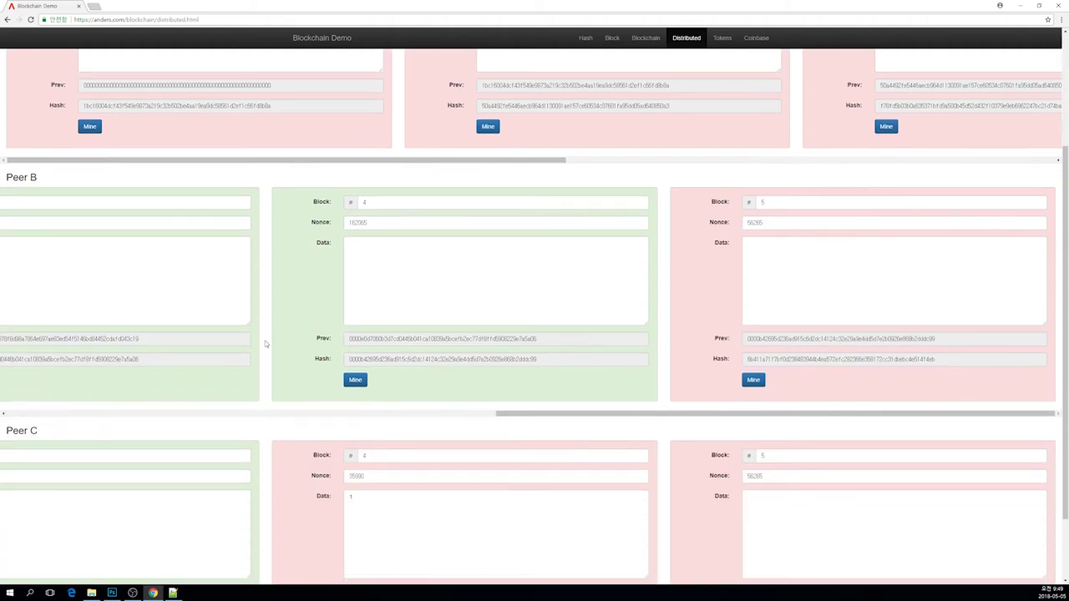
scroll(265, 342, down, 1)
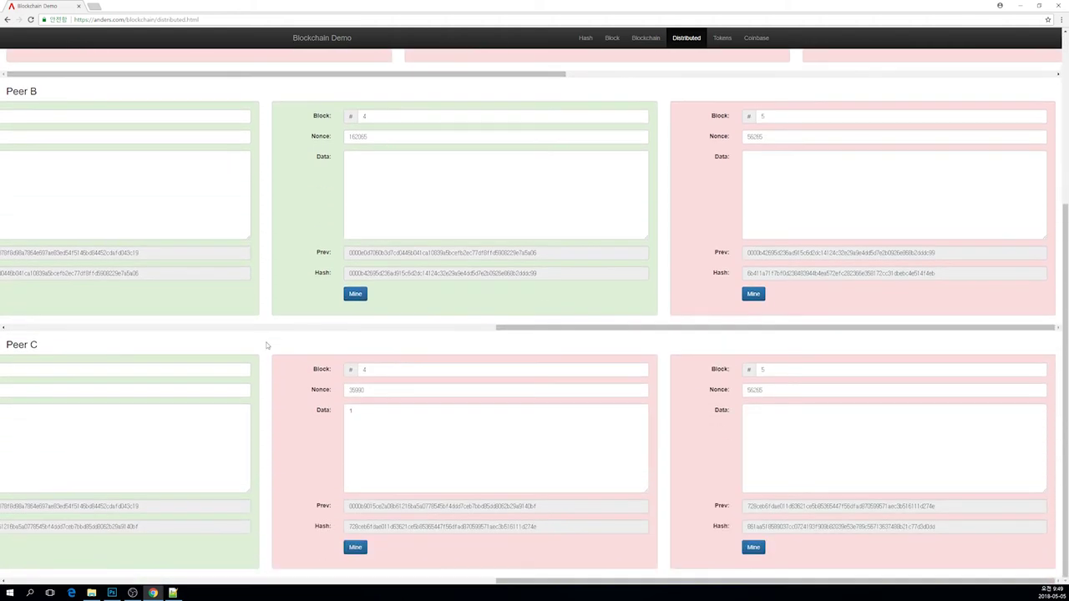
scroll(265, 347, up, 3)
Reload the Distributed demo and enter a sample 5 BTC transfer between two people as the data of Peer A's block 1
click(720, 38)
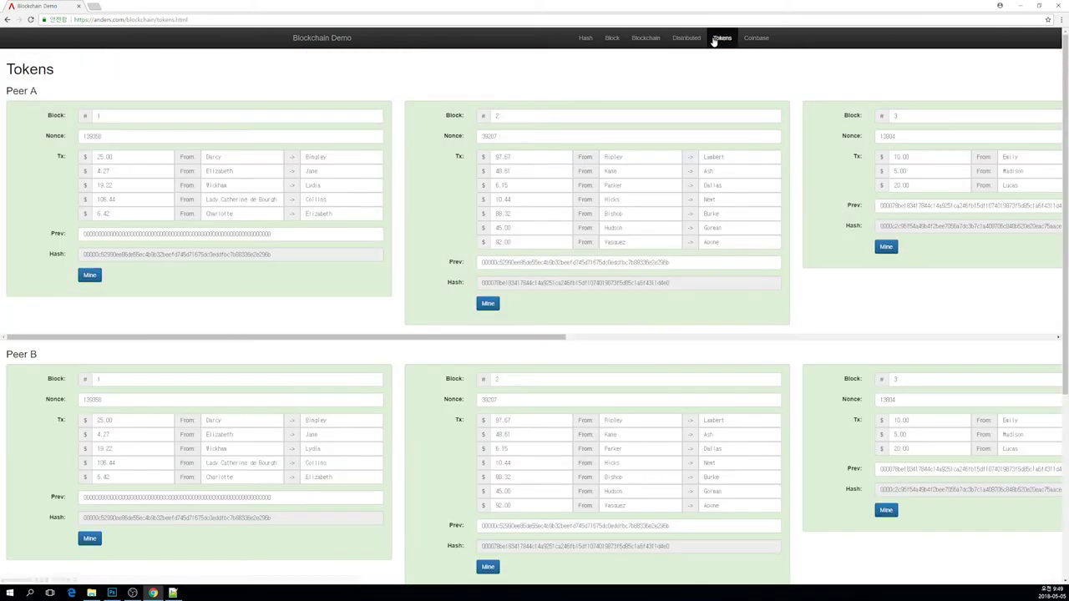
click(686, 42)
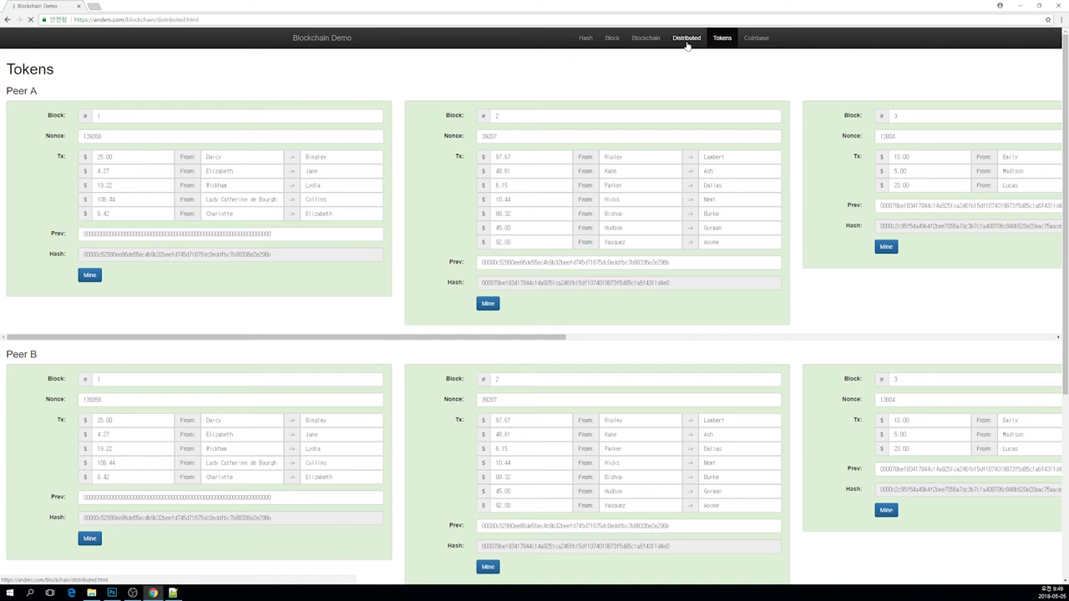
click(221, 226)
text(d)
key(BackSpace)
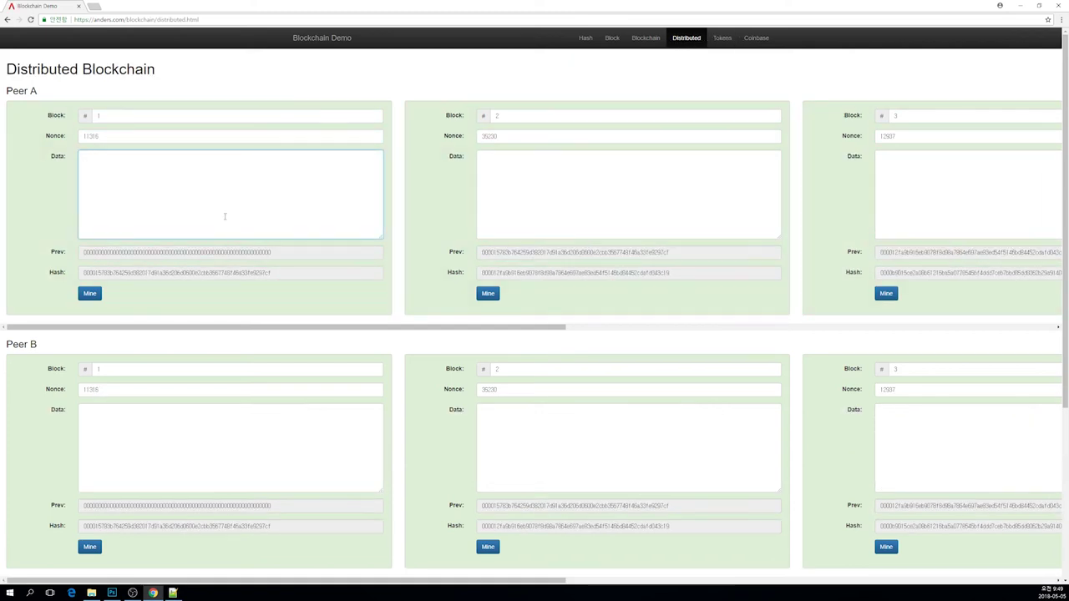
text(ㅊㅓㄹ수 -> 영)
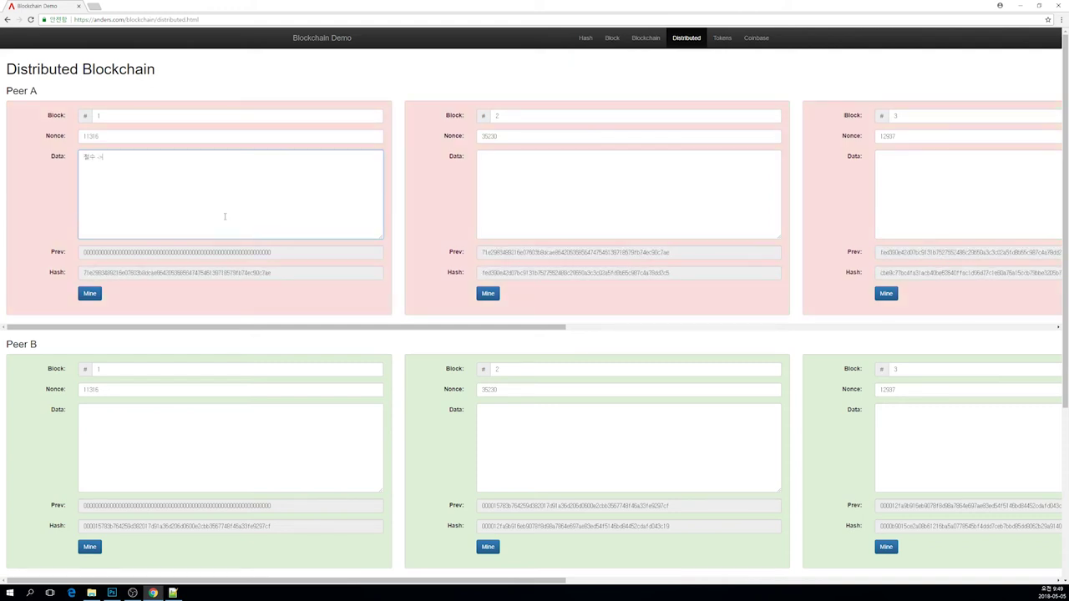
text(희 5)
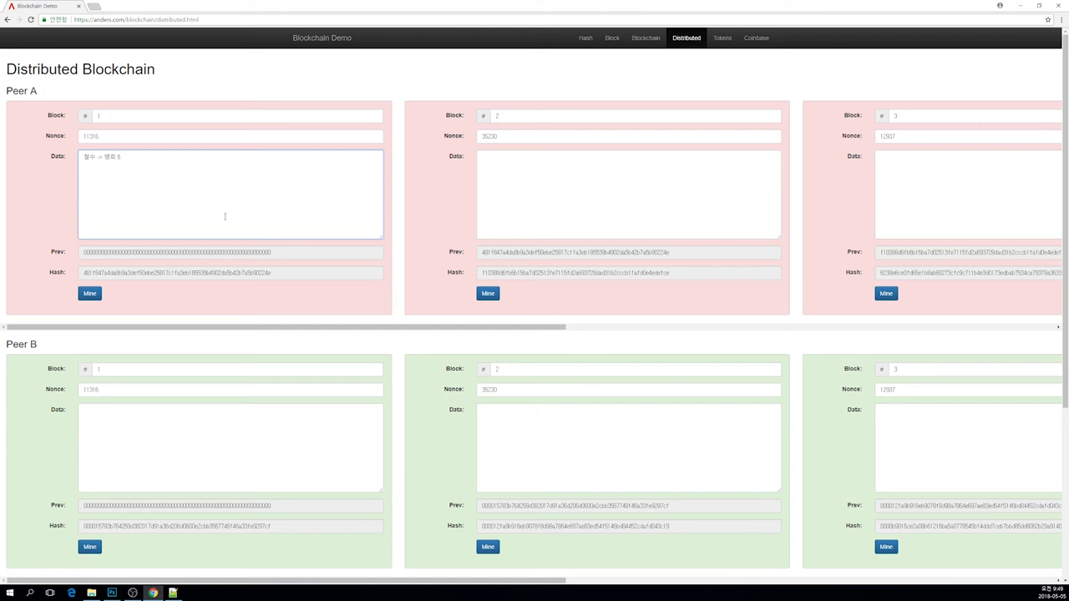
text( BTC)
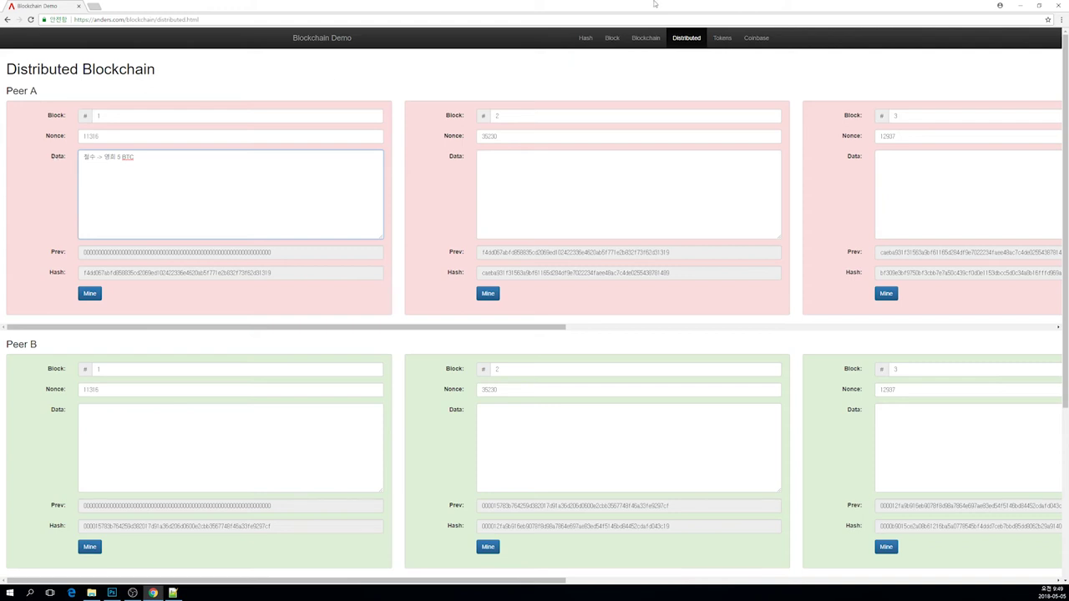
Open the Tokens demo and enlarge the page zoom to 150%
click(719, 38)
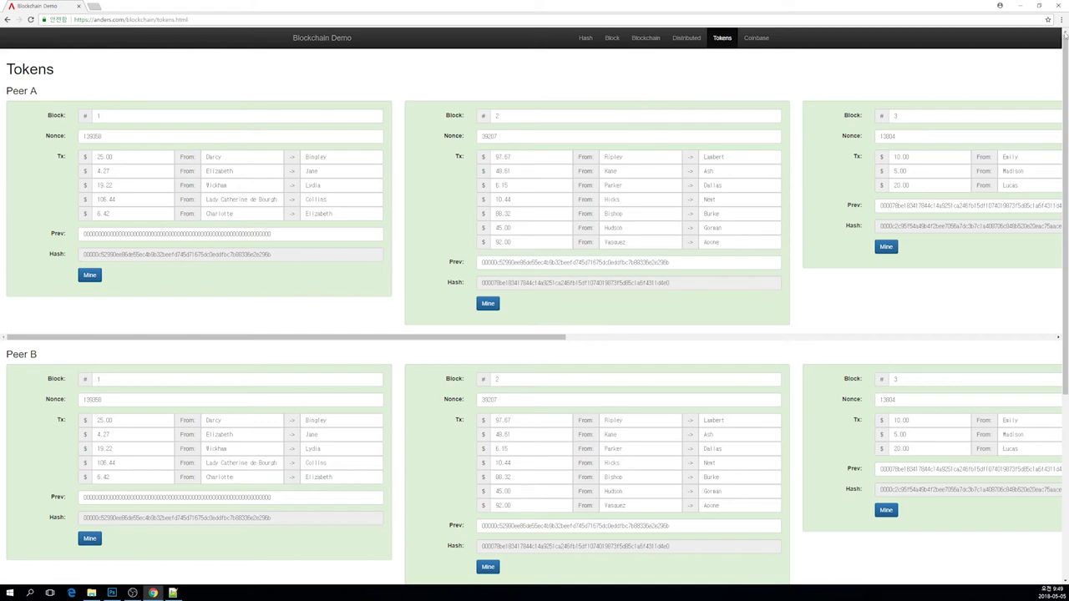
click(1062, 19)
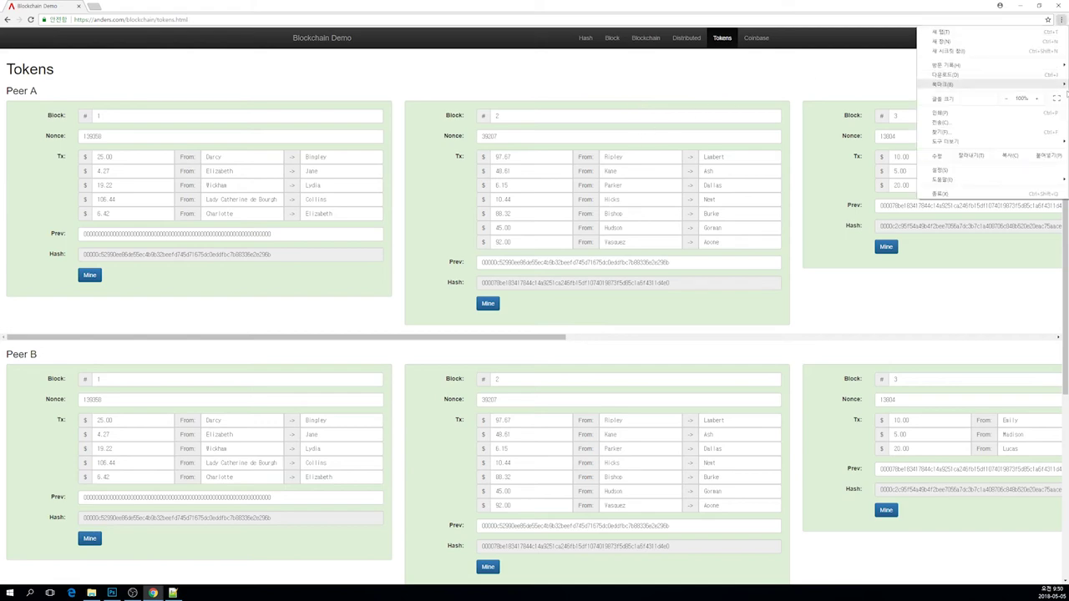
click(1037, 99)
click(1037, 99)
click(1037, 99)
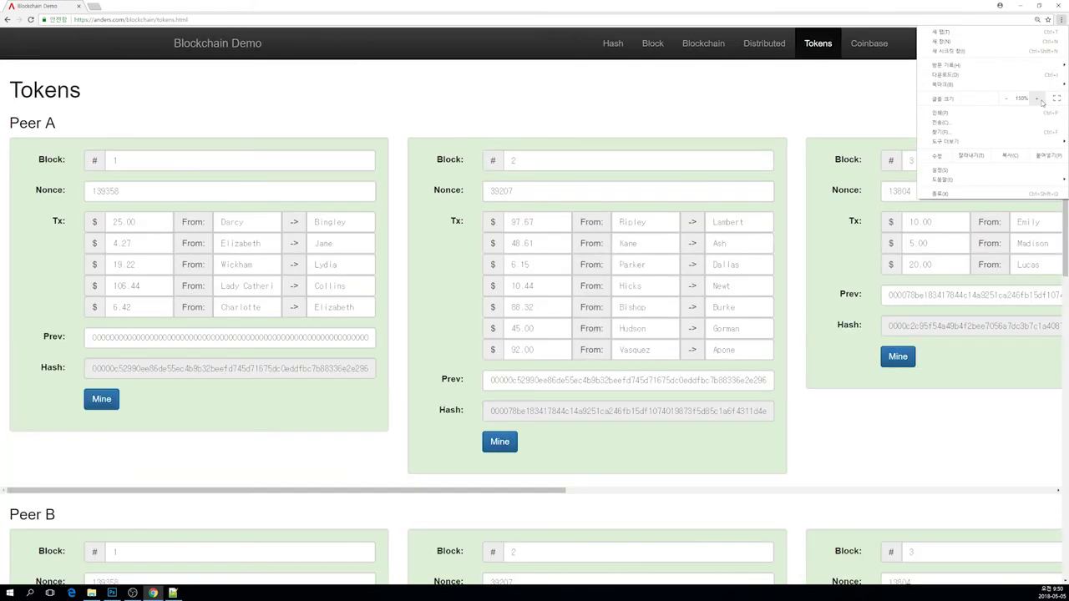
click(454, 67)
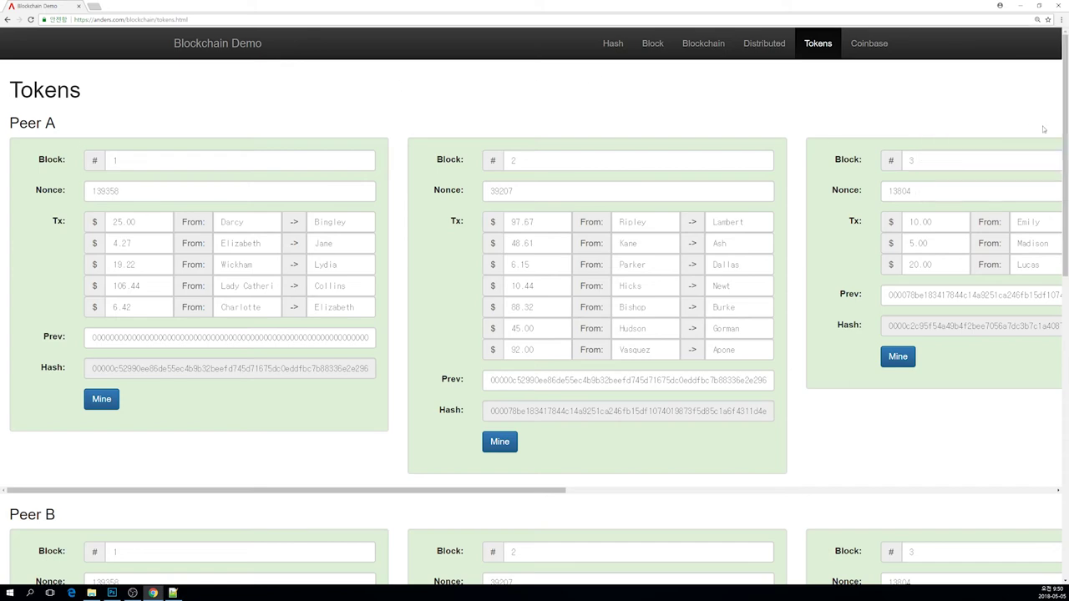
Look through the token transactions in Peer A's blocks 1 to 5
mouse_move(1066, 88)
mouse_down()
mouse_move(1066, 374)
mouse_move(1065, 86)
mouse_up()
drag(231, 498, 794, 442)
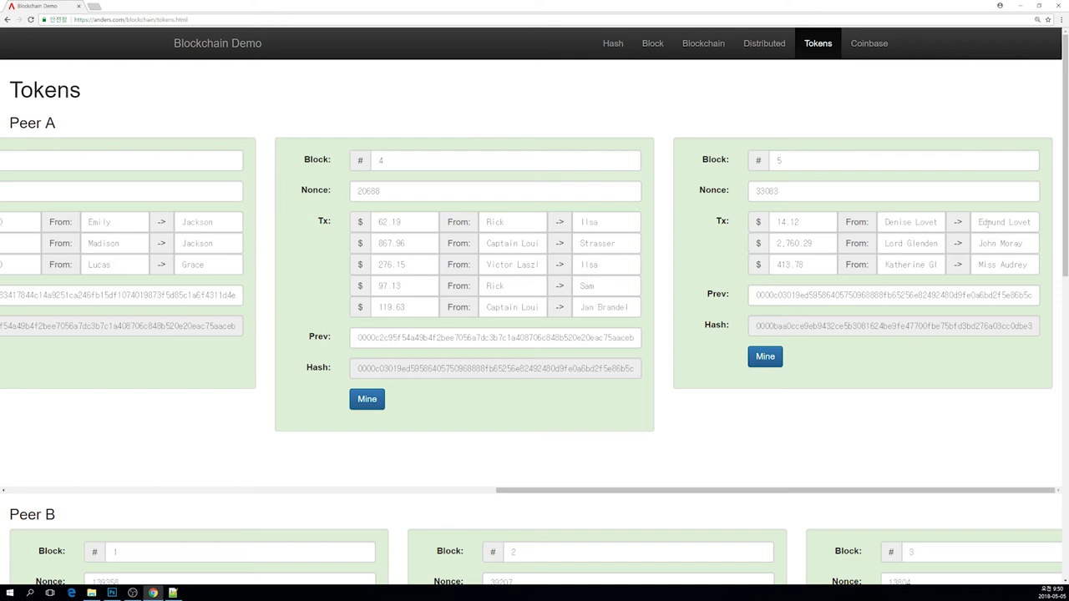
drag(808, 492, 821, 494)
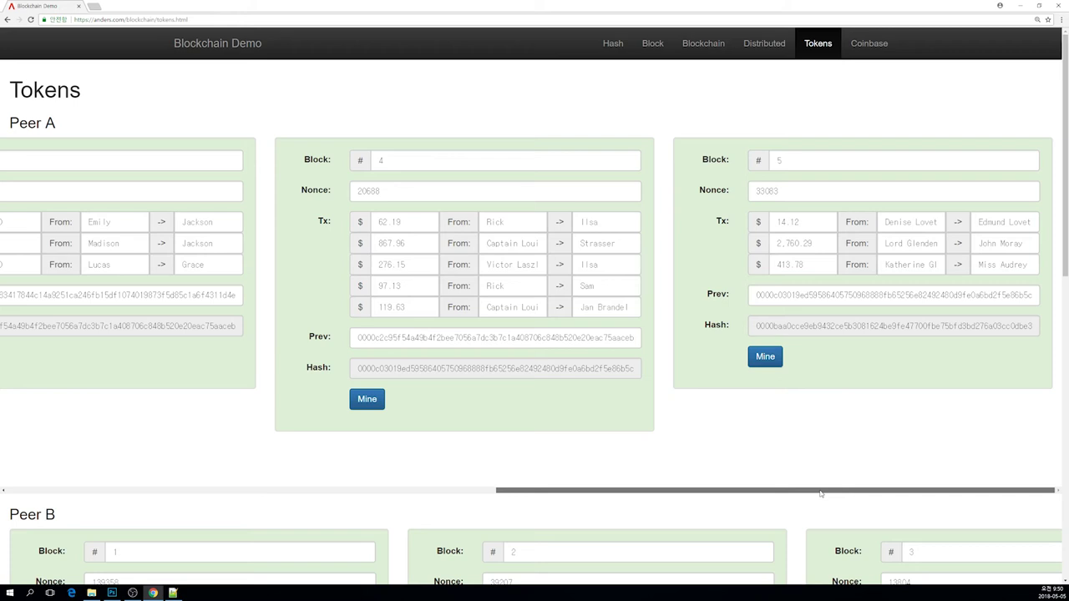
drag(821, 493, 232, 466)
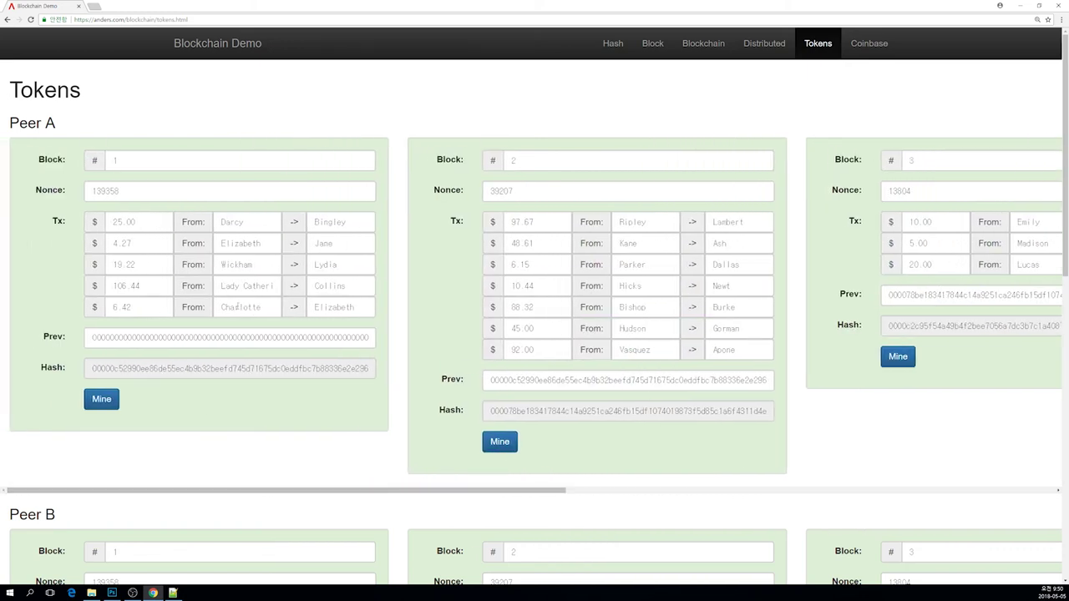
Remove and restore one letter in the sender's and the recipient's name of the last transaction in Peer A's block 1
click(232, 308)
key(BackSpace)
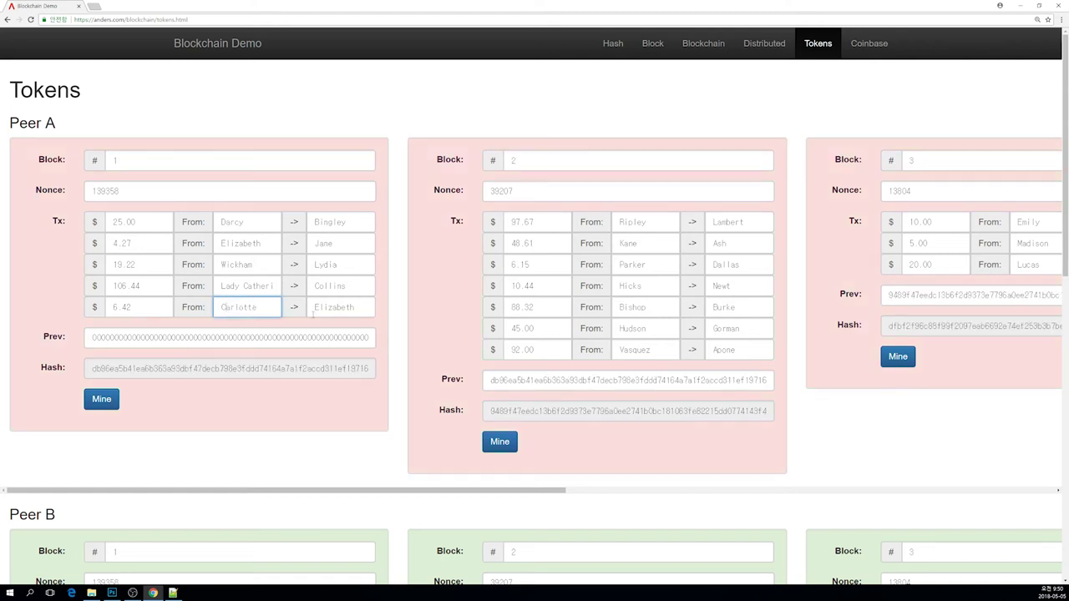
text(h)
click(330, 307)
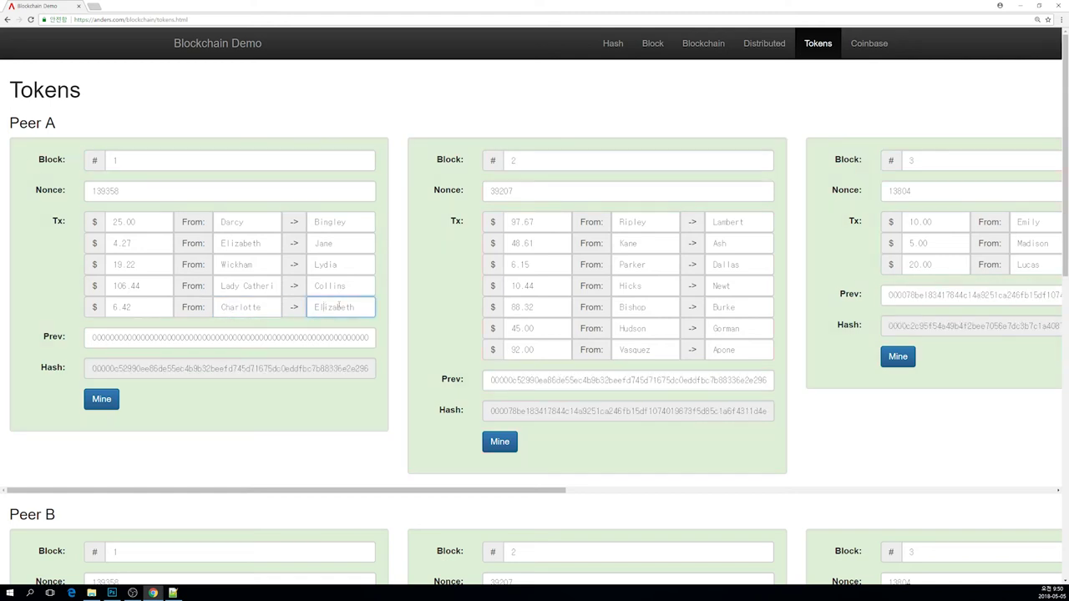
key(BackSpace)
text(i)
Set the last transaction amount in Peer A's block 1 to 6.41 and restore it to 6.42
click(139, 305)
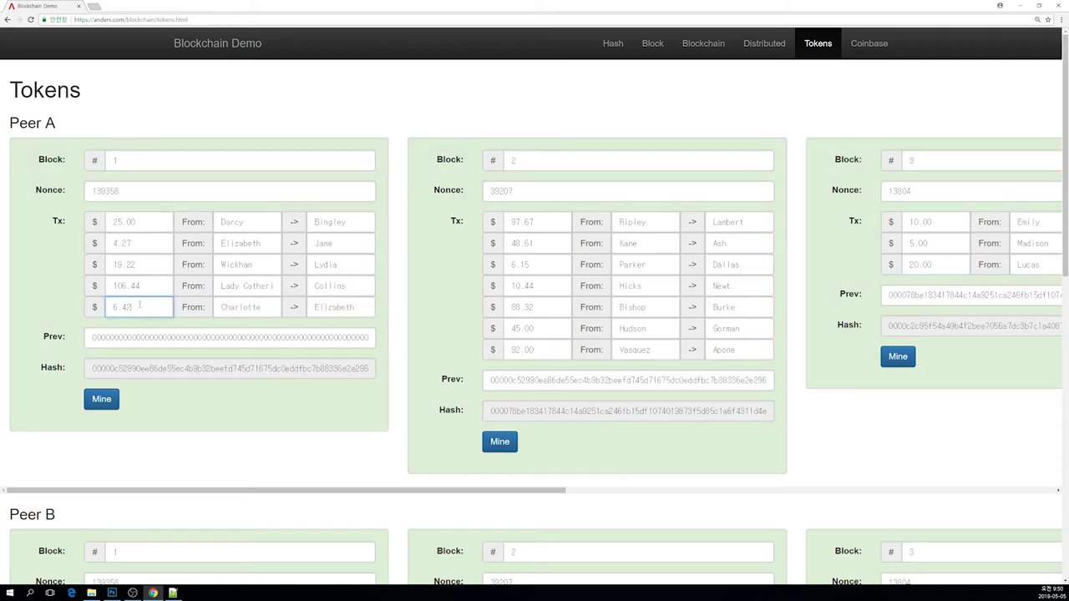
key(BackSpace)
text(1)
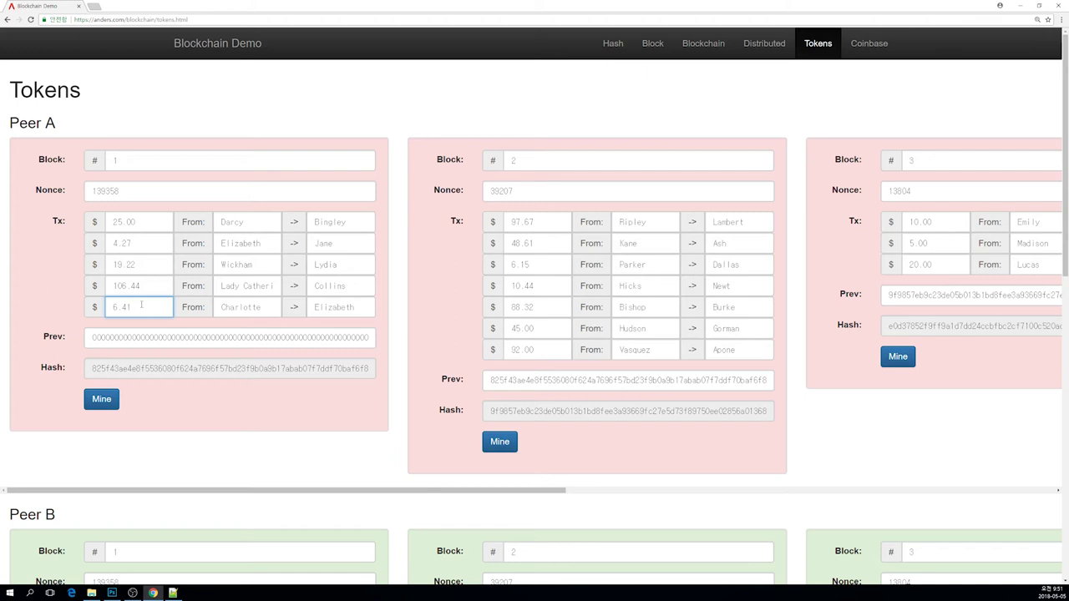
key(BackSpace)
text(2)
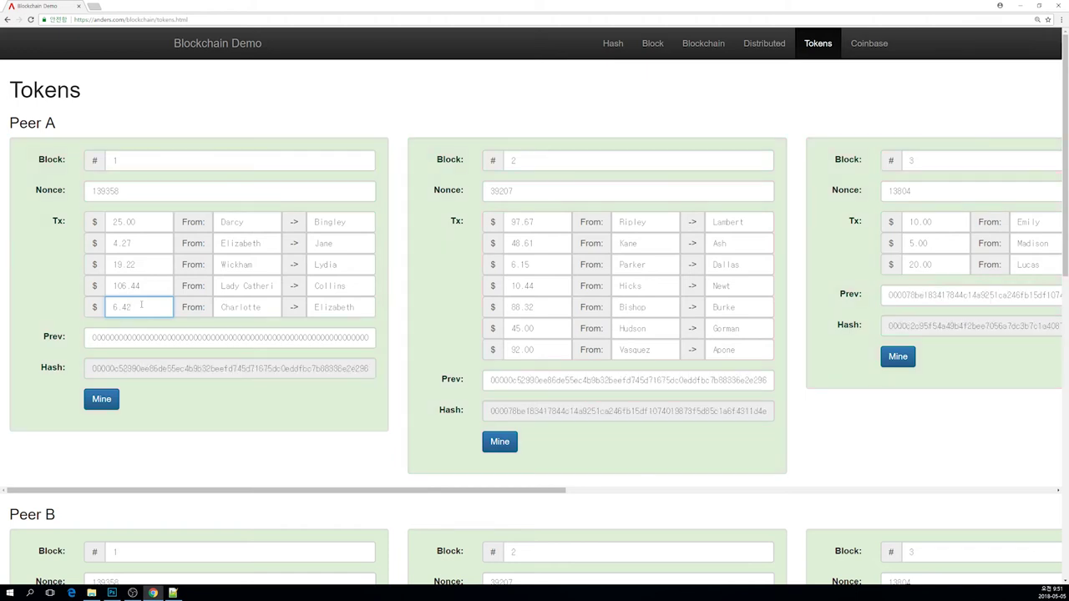
key(BackSpace)
text(2)
Review the token transactions along Peer A's chain and compare them with the copies held by Peers B and C
drag(1065, 107, 1065, 107)
drag(464, 490, 982, 431)
scroll(981, 431, right, 3)
scroll(560, 470, left, 3)
scroll(797, 407, down, 3)
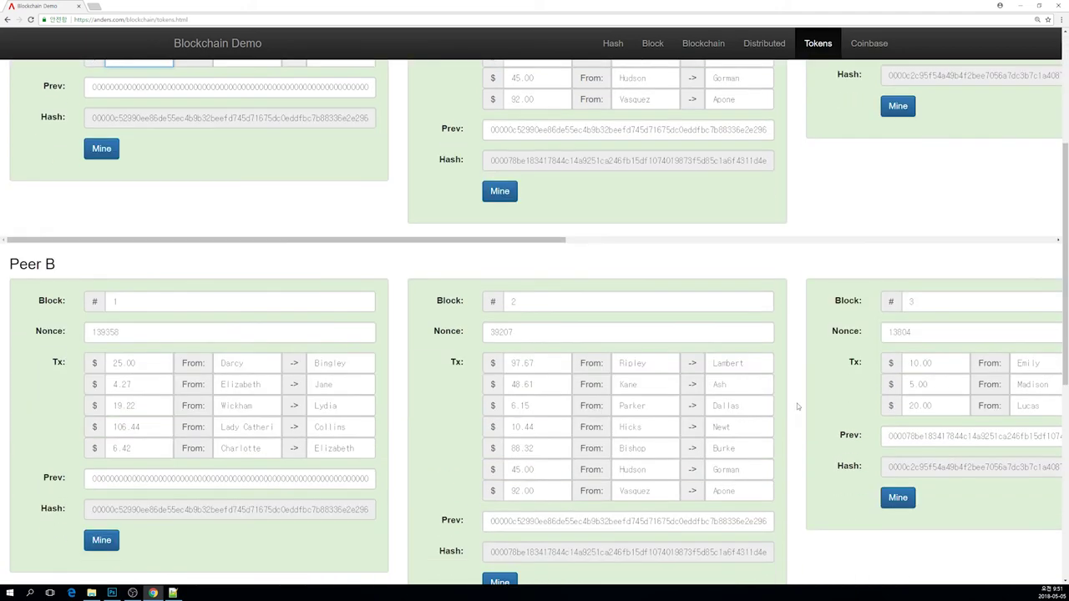
scroll(797, 407, up, 3)
scroll(795, 406, down, 4)
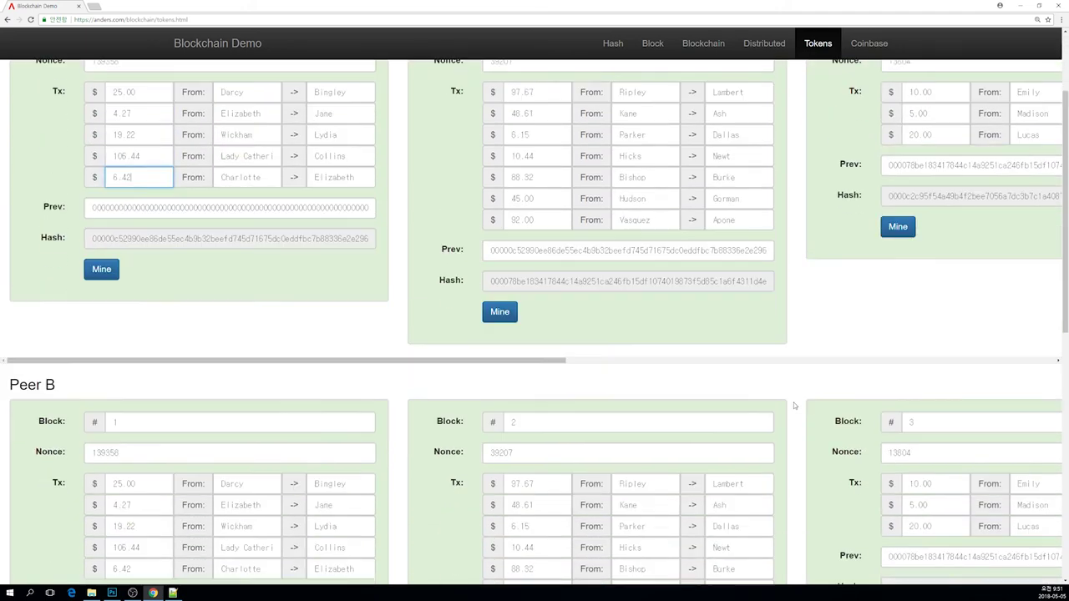
scroll(794, 406, down, 4)
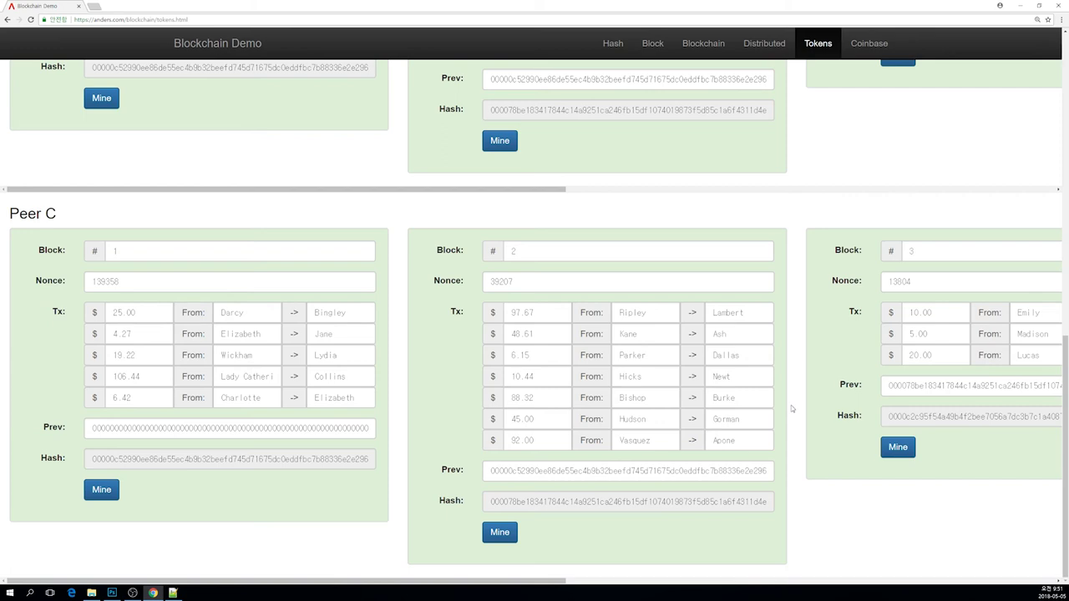
scroll(792, 409, up, 3)
scroll(792, 410, up, 5)
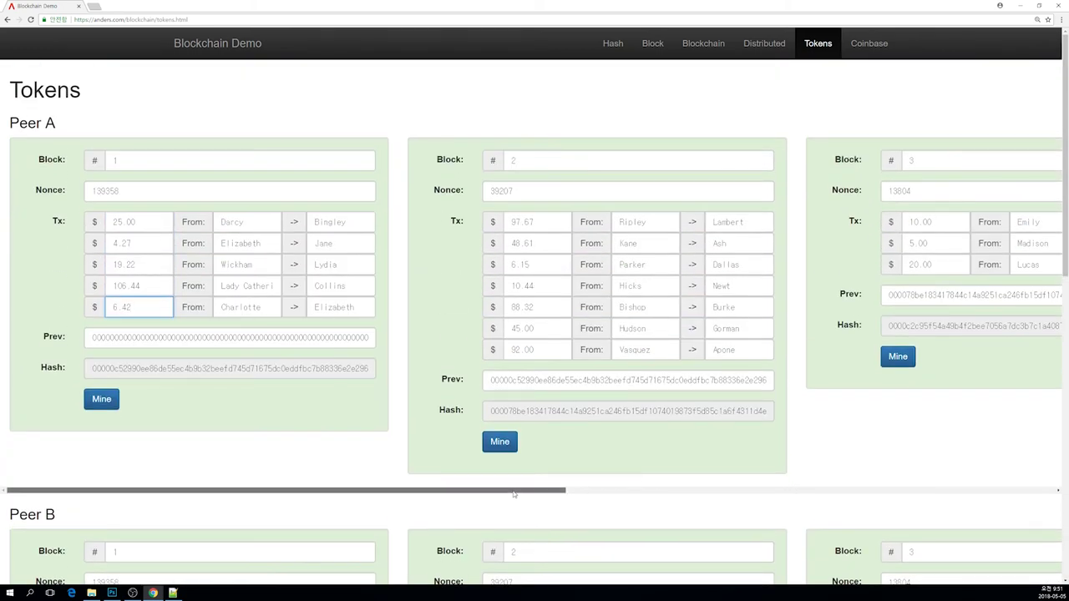
drag(514, 493, 493, 461)
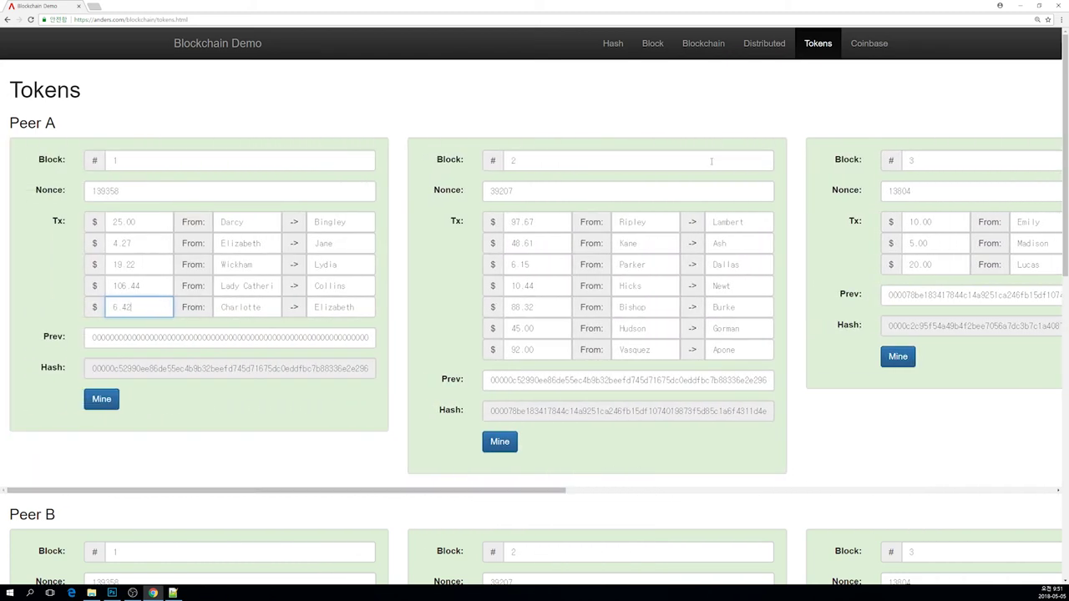
Preview the Coinbase demo, return to the Tokens demo and highlight the first transaction amount in Peer A's block 1
click(865, 53)
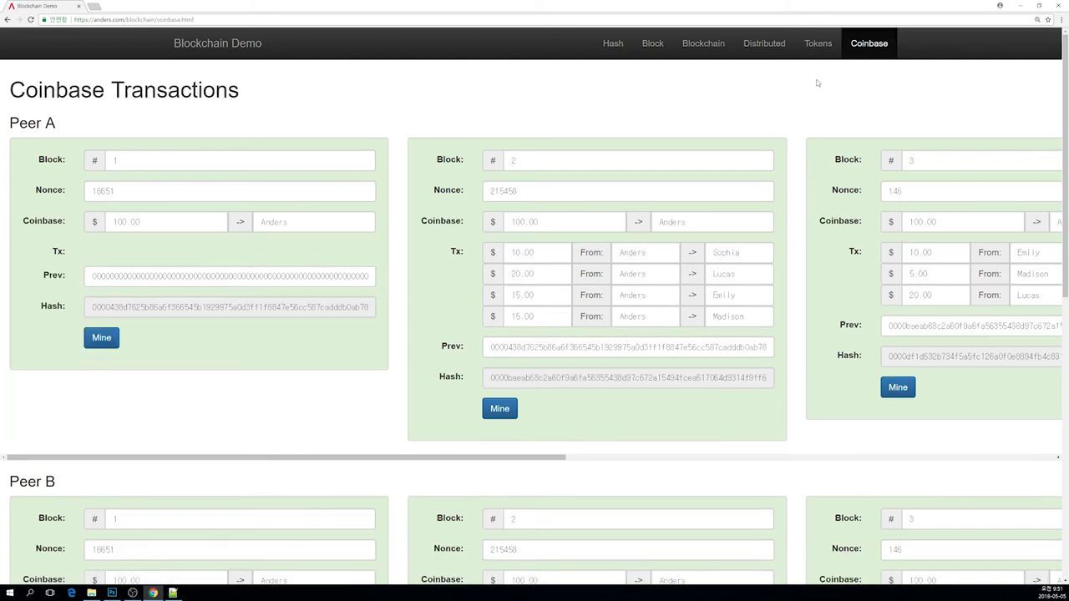
click(829, 46)
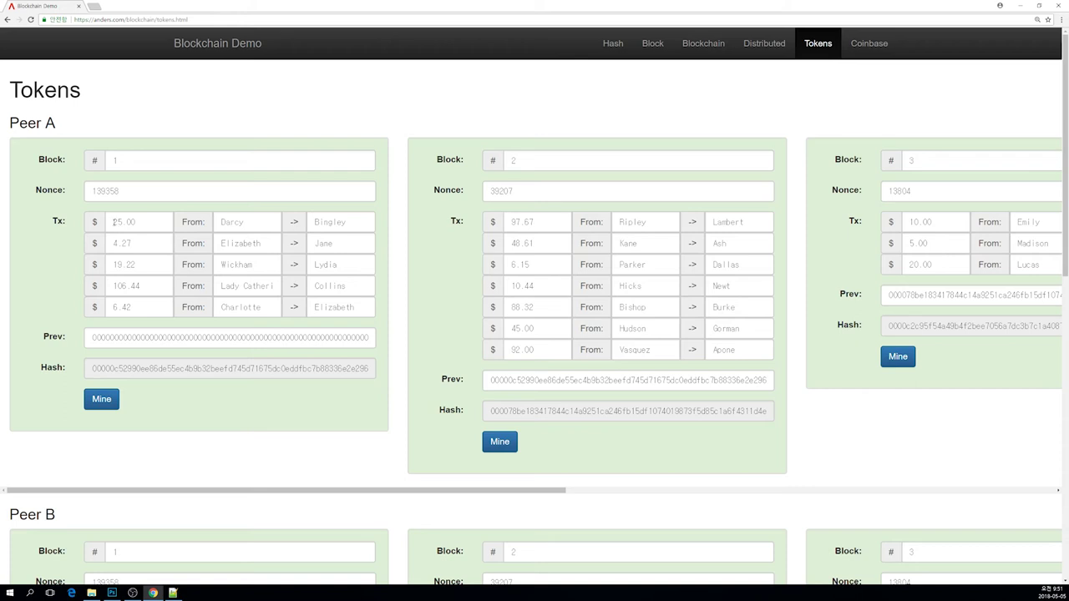
drag(115, 221, 138, 221)
click(140, 221)
Open the Coinbase demo and examine the block number, coinbase amount and coinbase recipient in Peer A's block 1
click(854, 43)
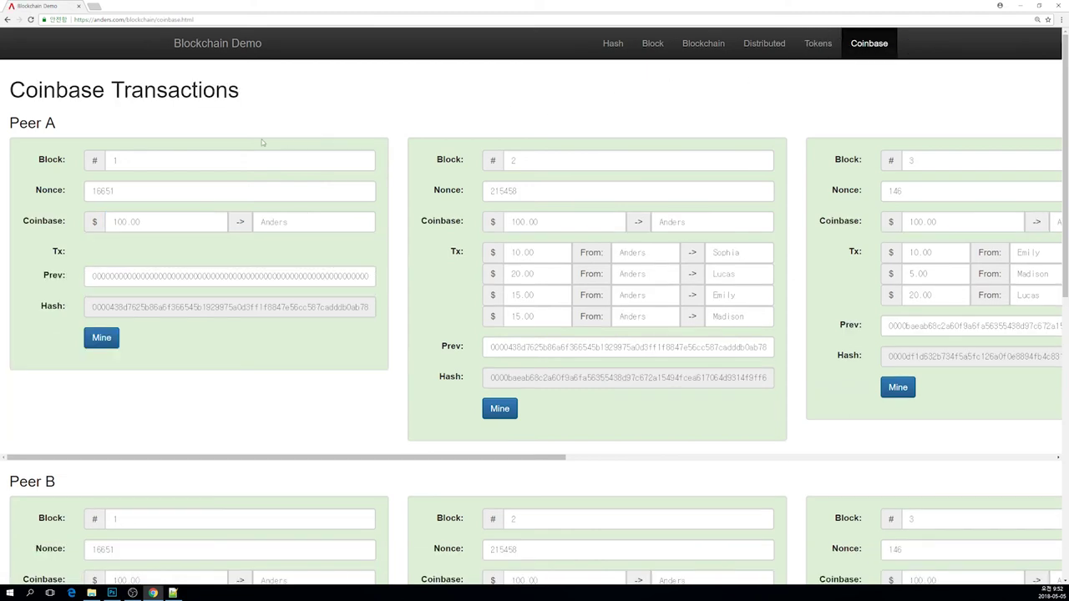
scroll(410, 119, down, 2)
scroll(210, 156, up, 2)
double_click(134, 159)
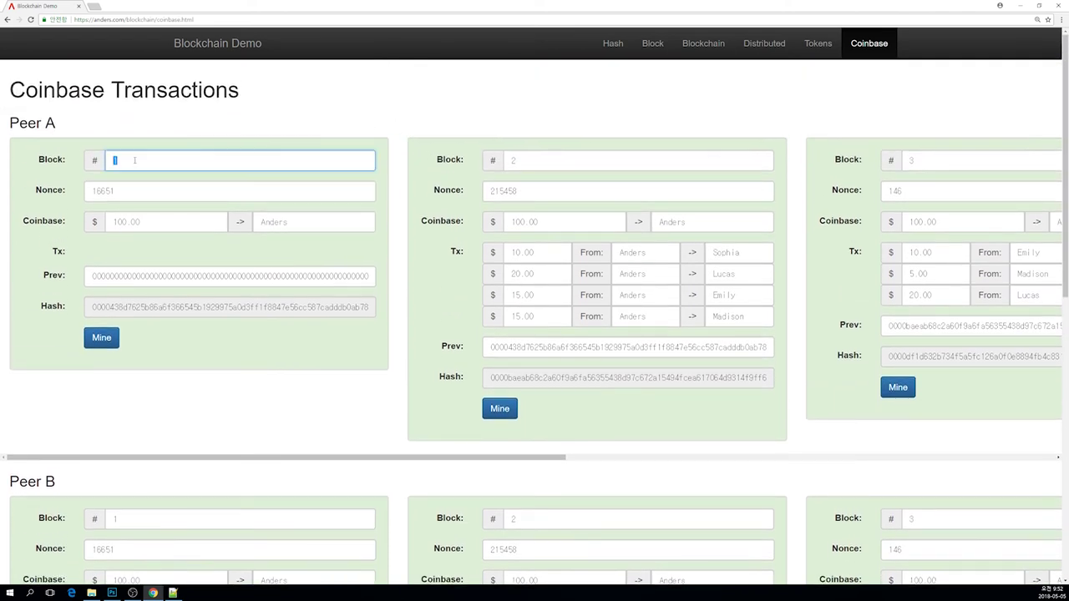
text(1)
drag(112, 221, 158, 220)
click(158, 220)
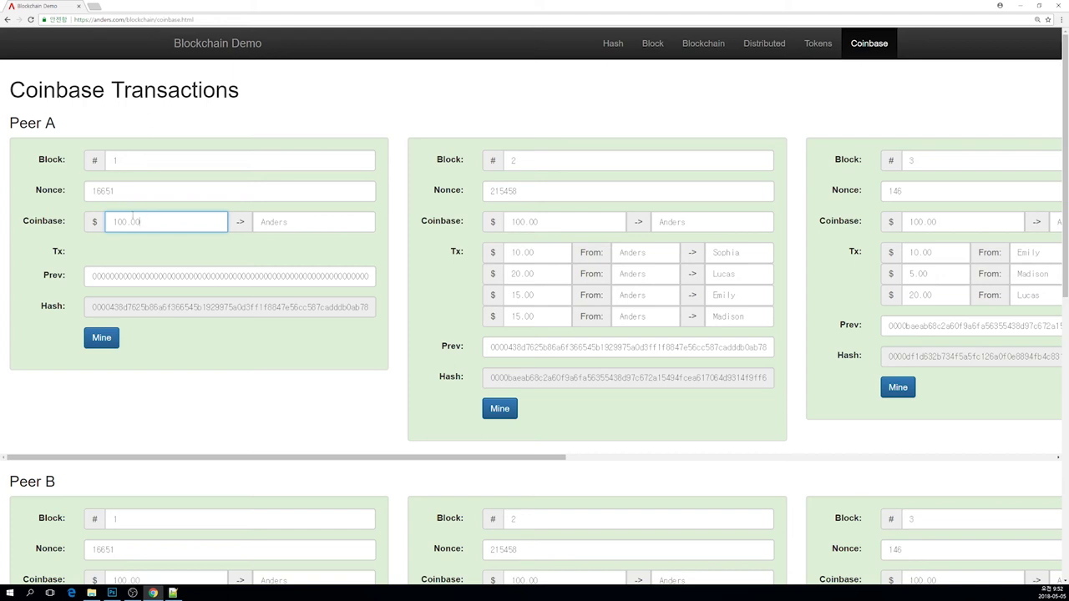
drag(145, 222, 108, 222)
click(115, 222)
drag(289, 223, 259, 224)
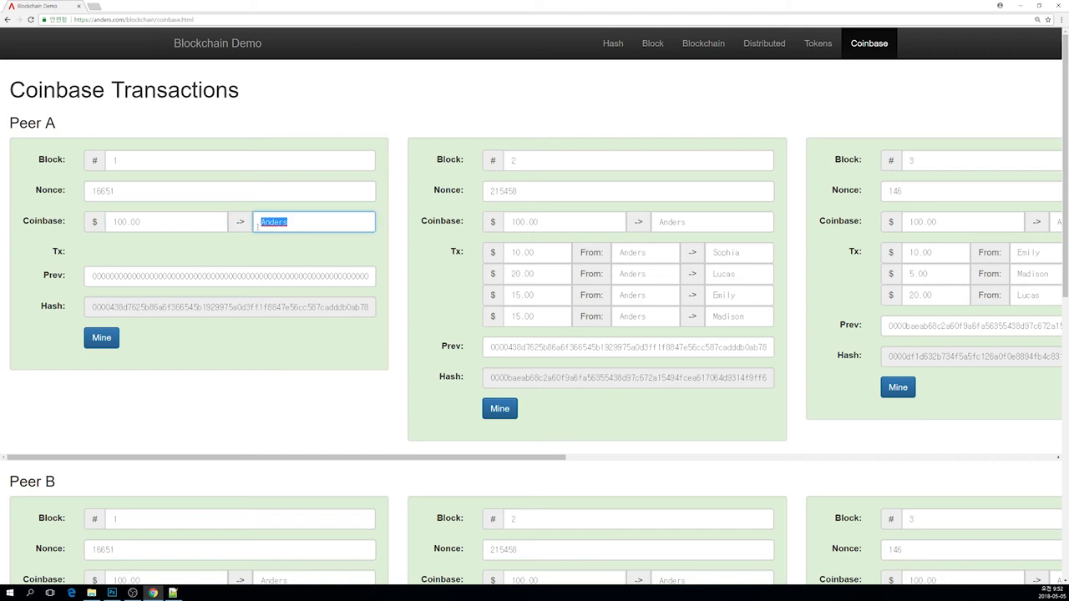
click(259, 223)
Look through the coinbase rewards and transactions in Peer A's following blocks and return to block 1
drag(401, 457, 587, 425)
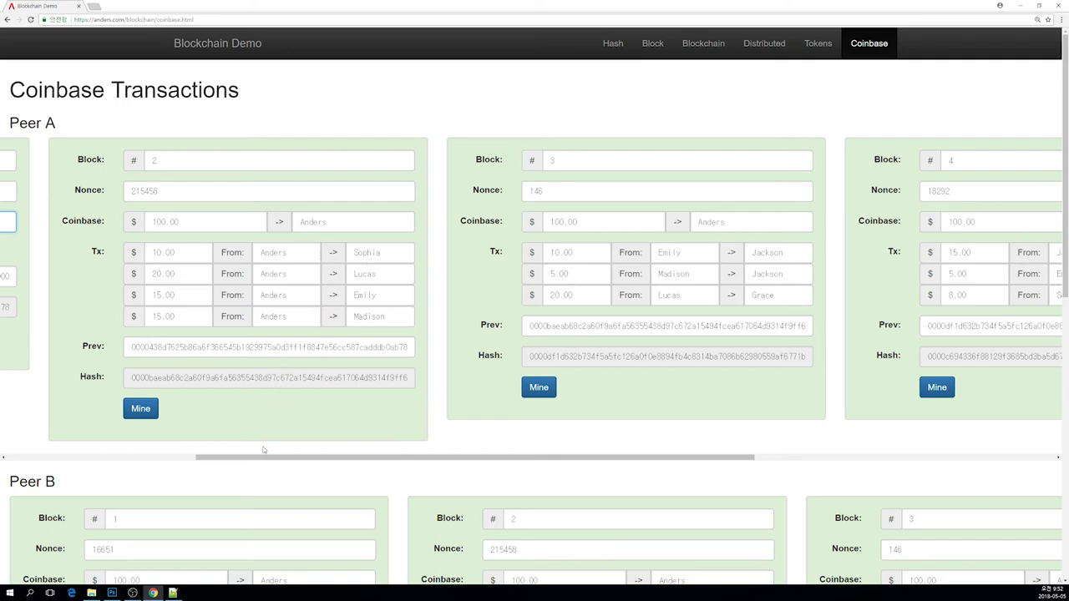
drag(247, 461, 603, 408)
drag(603, 458, 47, 422)
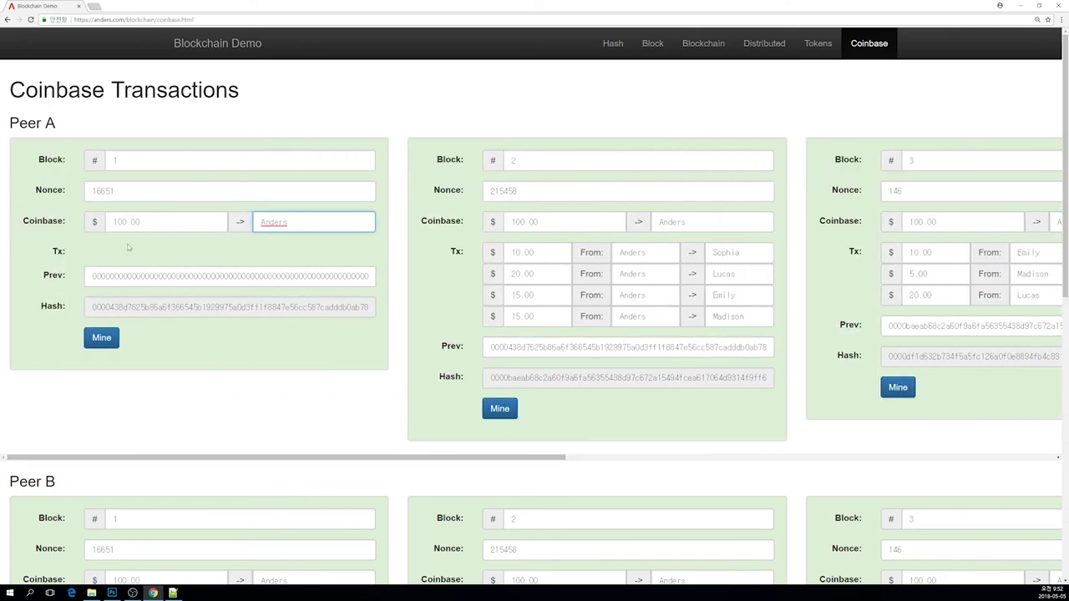
Change the coinbase amount in Peer A's block 1 to 200.00 and restore it to 100.00
click(124, 222)
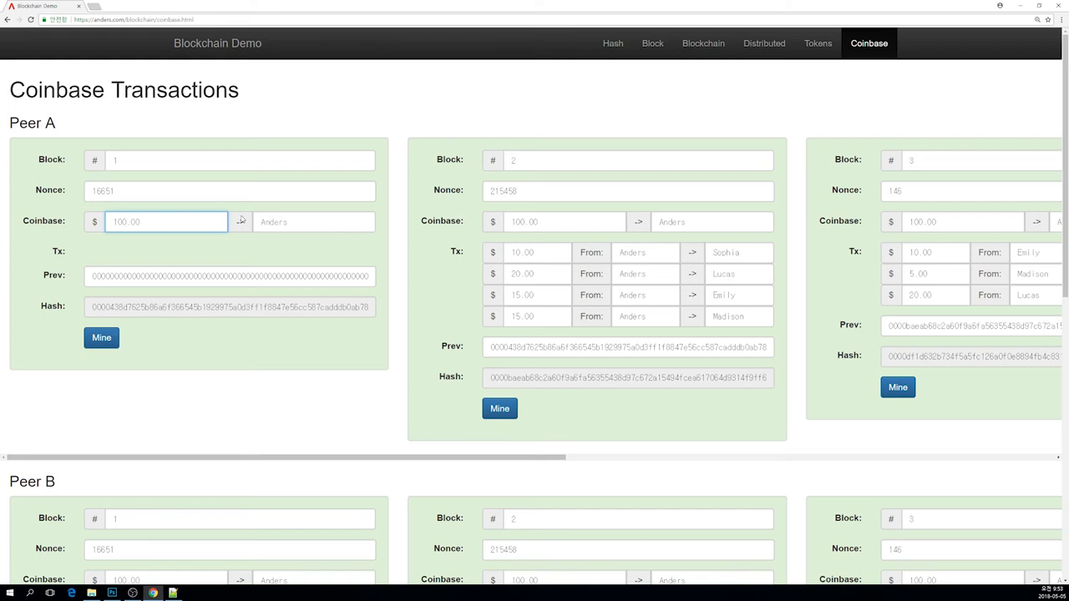
key(BackSpace)
key(BackSpace)
key(BackSpace)
key(BackSpace)
text(200)
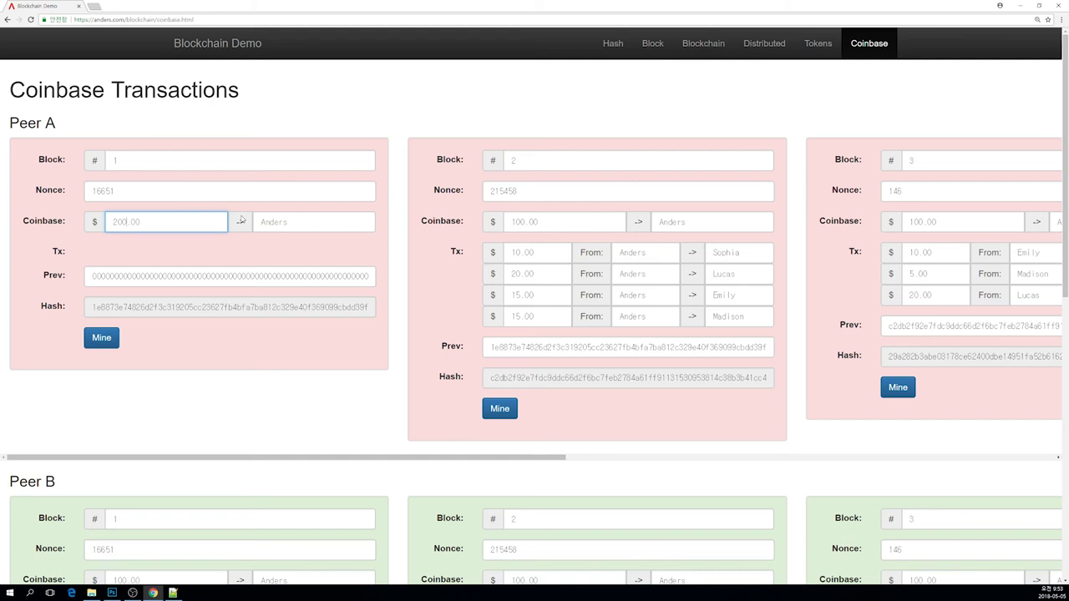
key(BackSpace)
text(1)
Alter the ending of the coinbase recipient's name in Peer A's block 1 and restore the original name
click(296, 221)
key(BackSpace)
key(BackSpace)
key(BackSpace)
text(rew)
key(BackSpace)
key(BackSpace)
key(BackSpace)
text(ers)
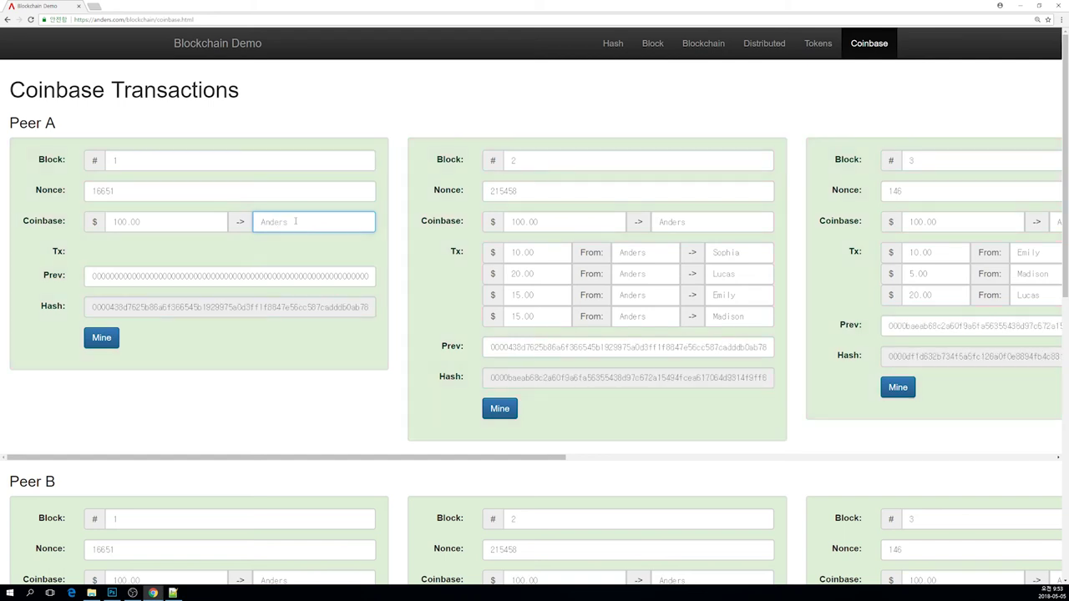
Change the third transaction amount in Peer A's block 2 to 10.00 and restore it to 15.00
drag(370, 458, 561, 406)
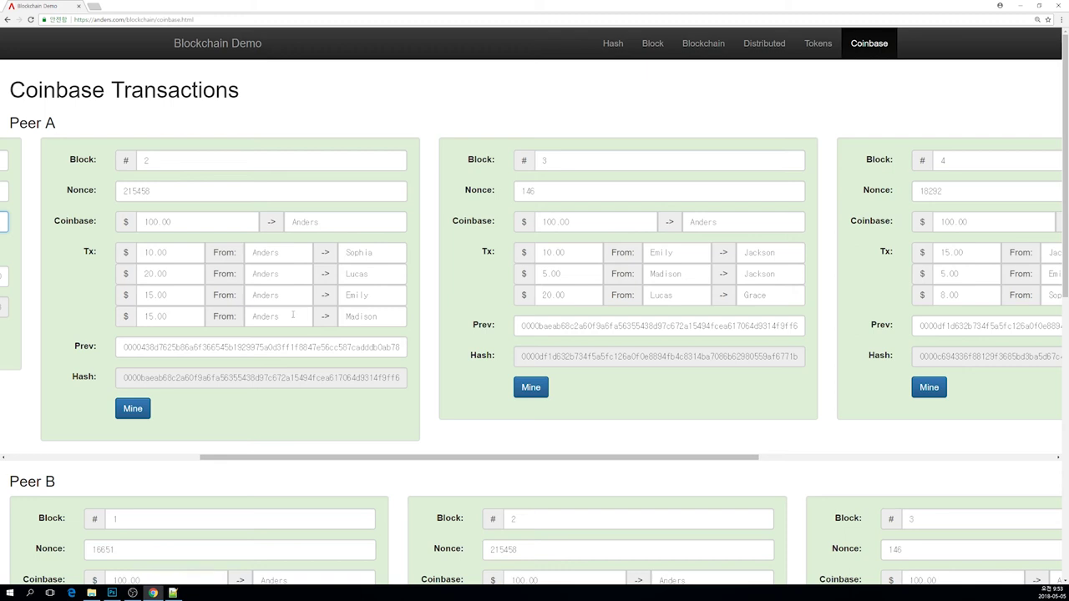
click(186, 301)
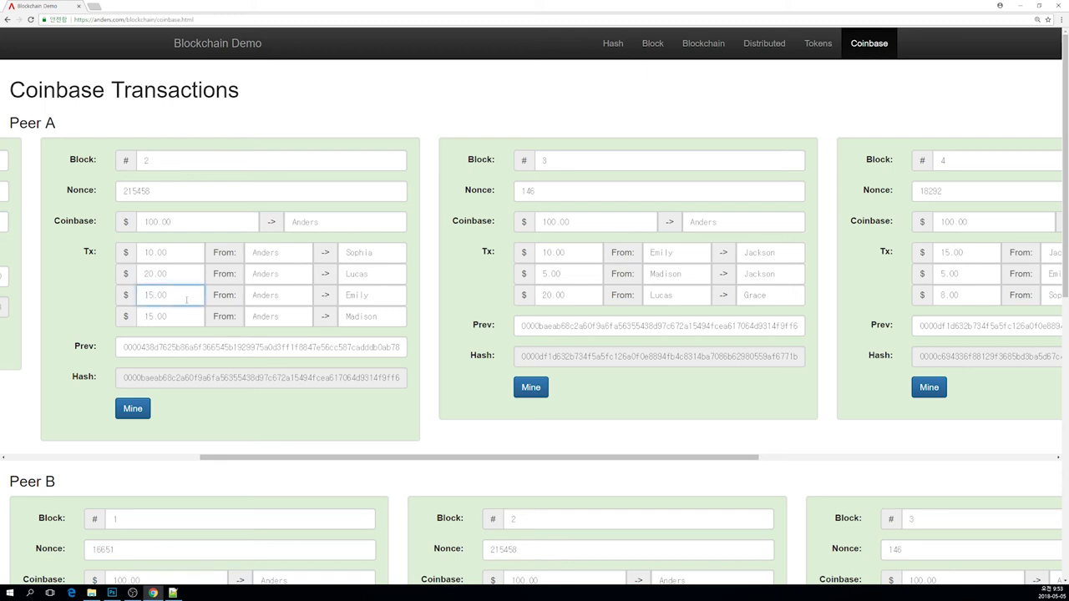
key(BackSpace)
text(0)
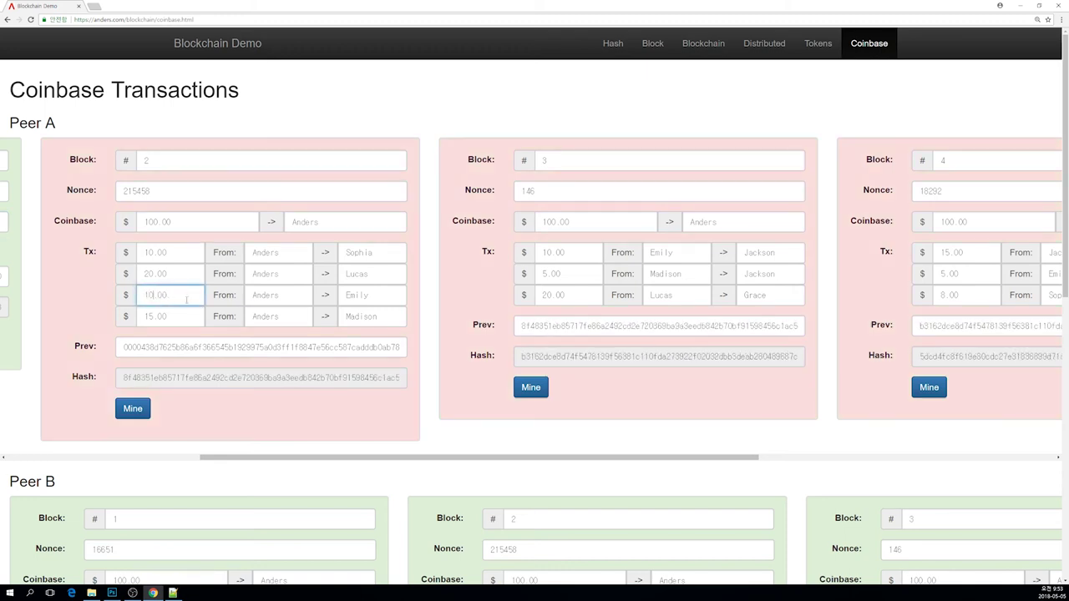
key(BackSpace)
text(5)
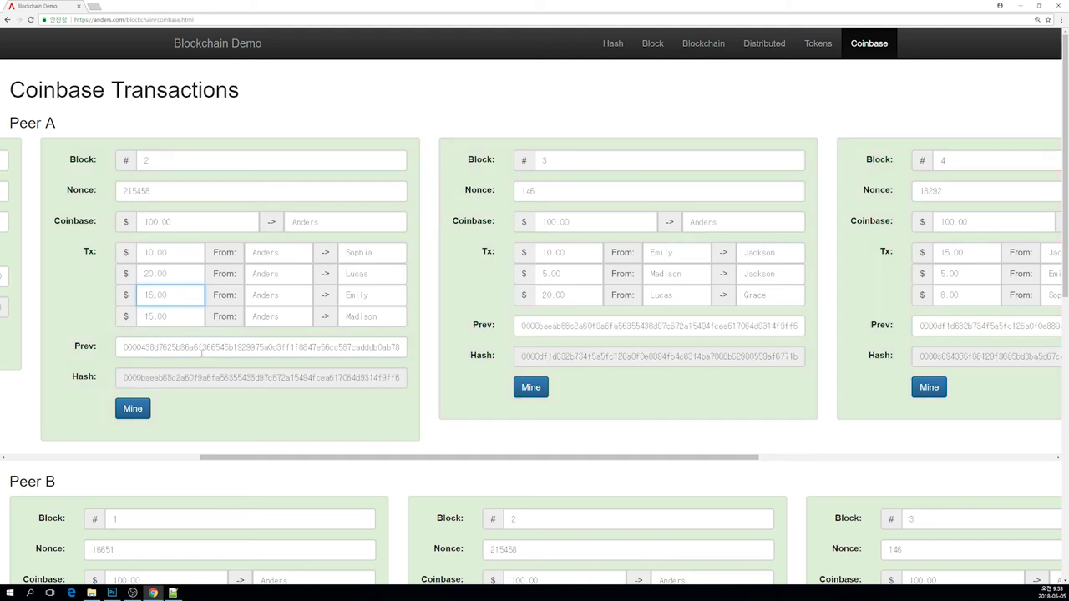
Follow the coinbase rewards and transactions through Peer A's chain from block 1 to block 5
drag(242, 460, 33, 406)
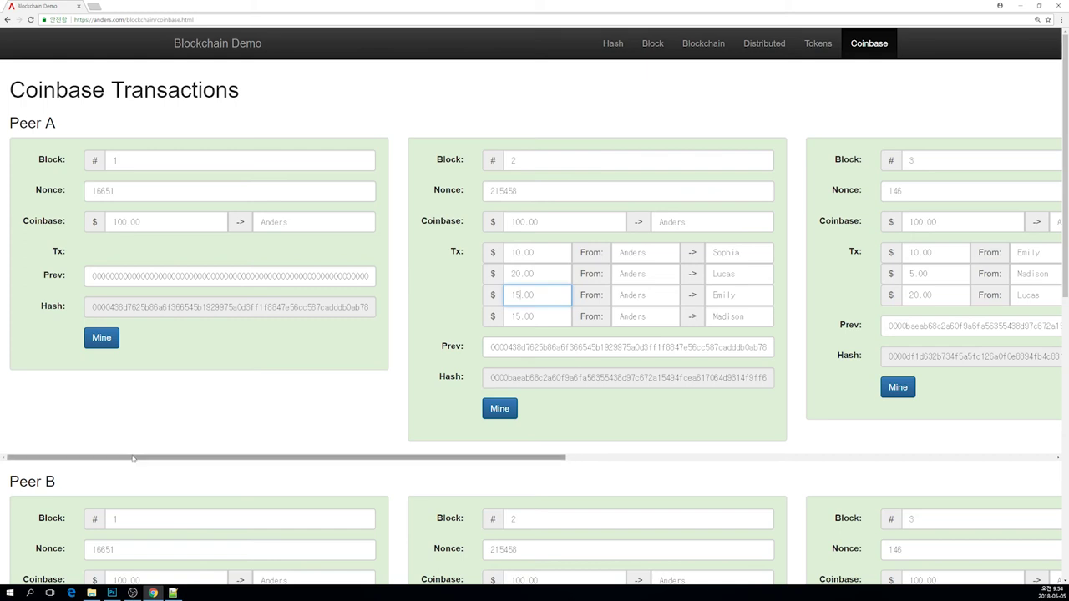
drag(133, 459, 332, 403)
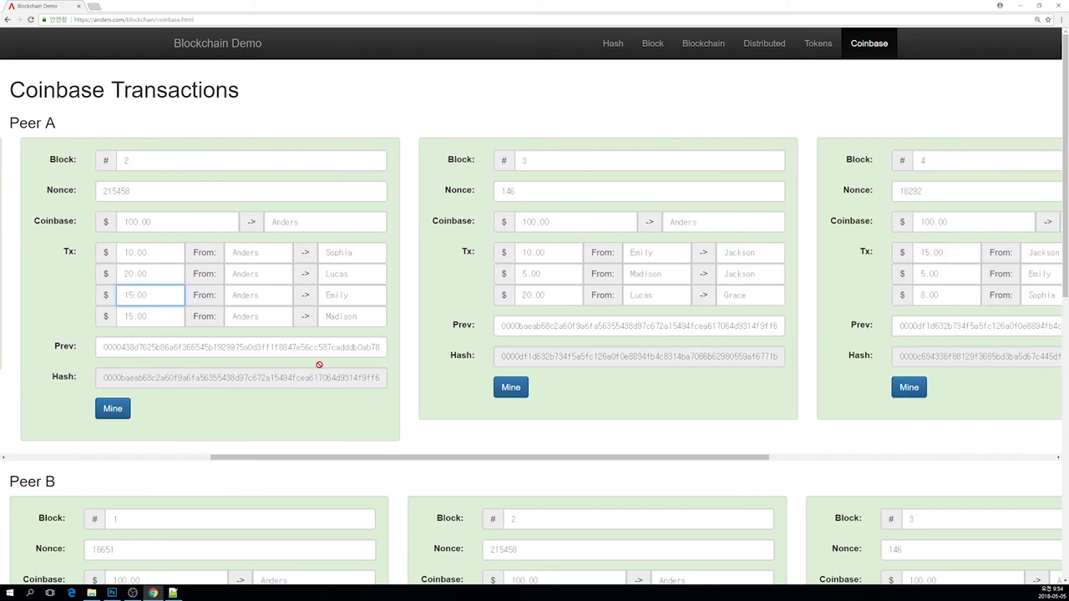
drag(301, 458, 460, 443)
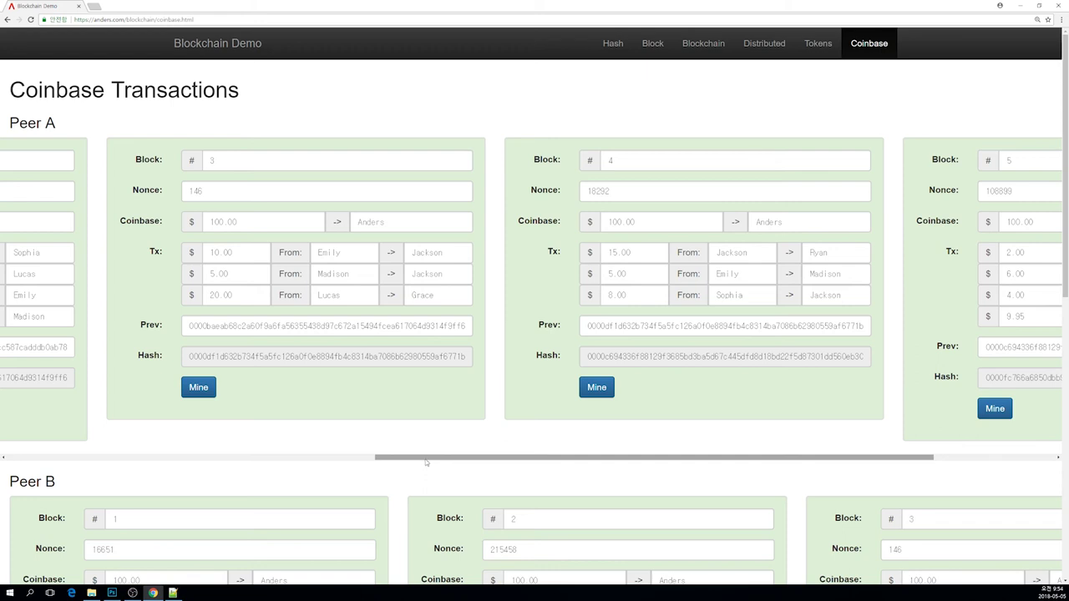
drag(427, 460, 524, 431)
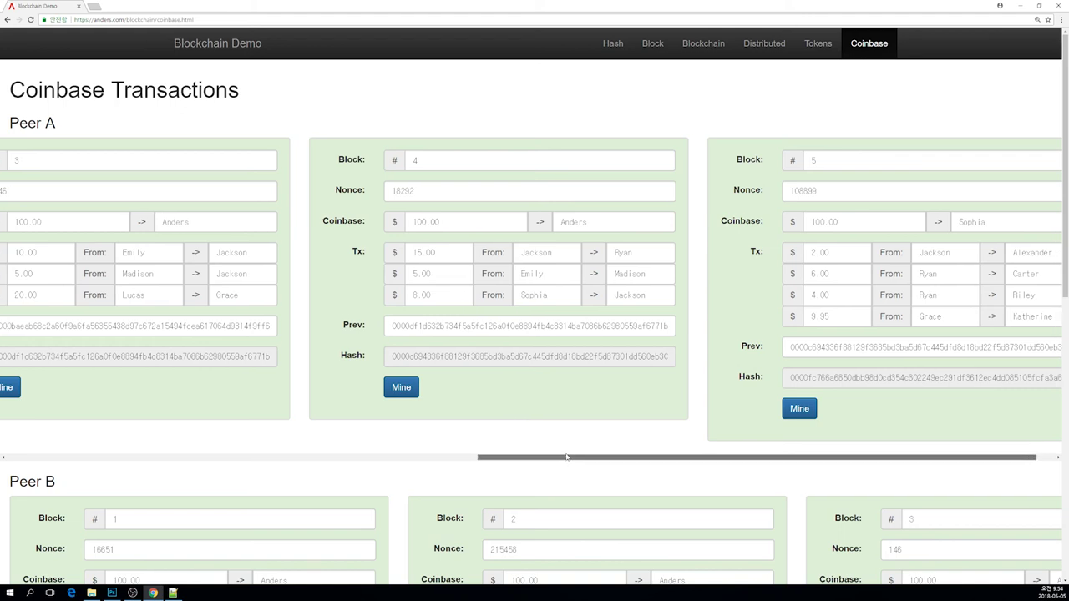
drag(560, 463, 580, 462)
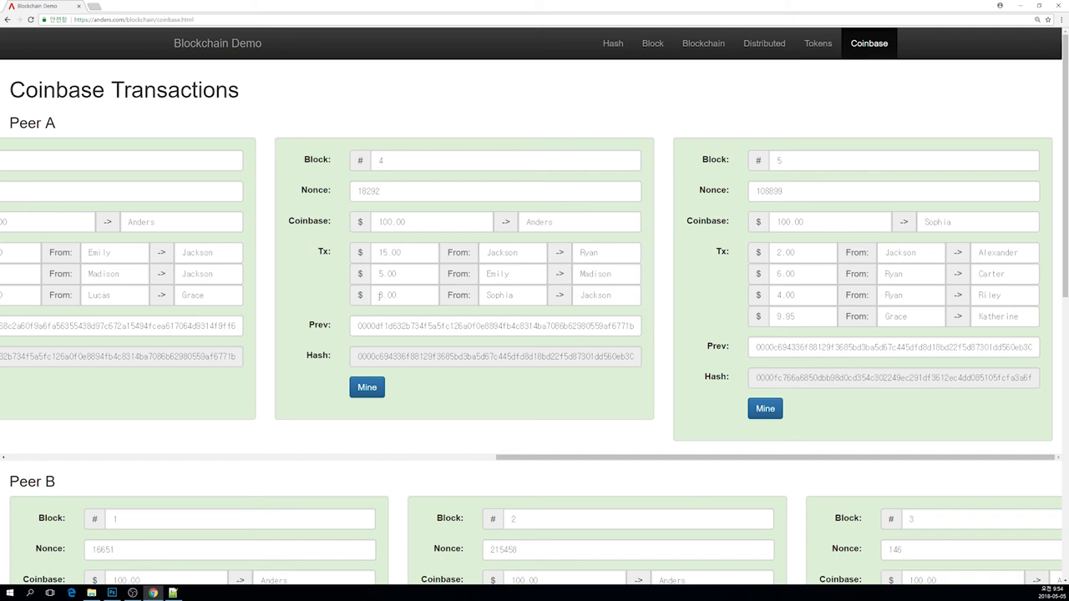
Change the third transaction amount in Peer A's block 4 to 1.00 and restore it to 8.00
drag(379, 295, 385, 295)
text(1)
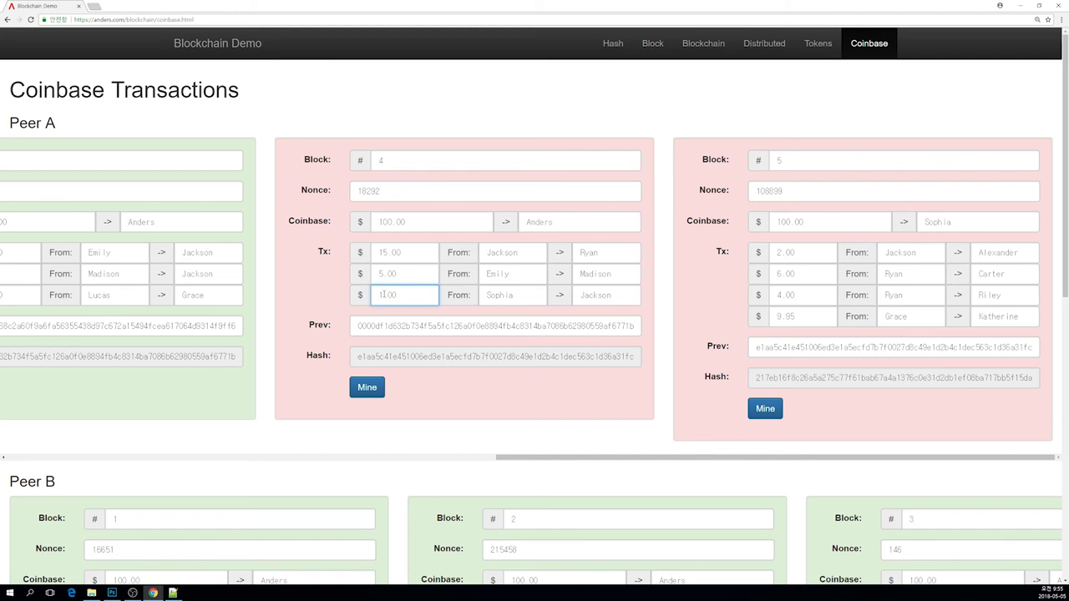
drag(378, 295, 383, 295)
text(8)
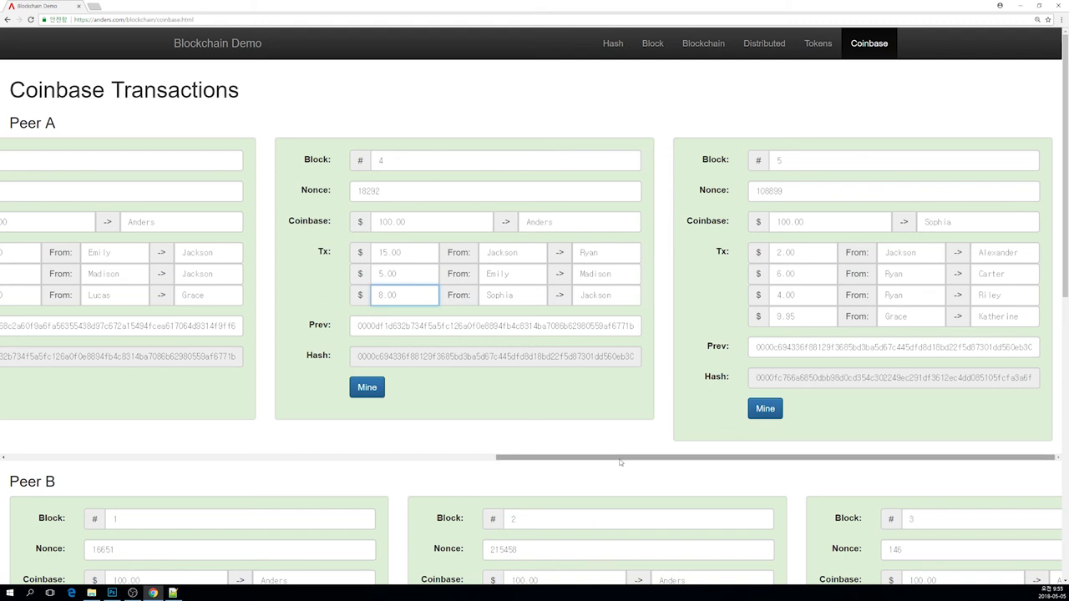
Return to Peer A's block 1 and compare its coinbase chain with the copies held by Peers B and C
drag(620, 462, 120, 465)
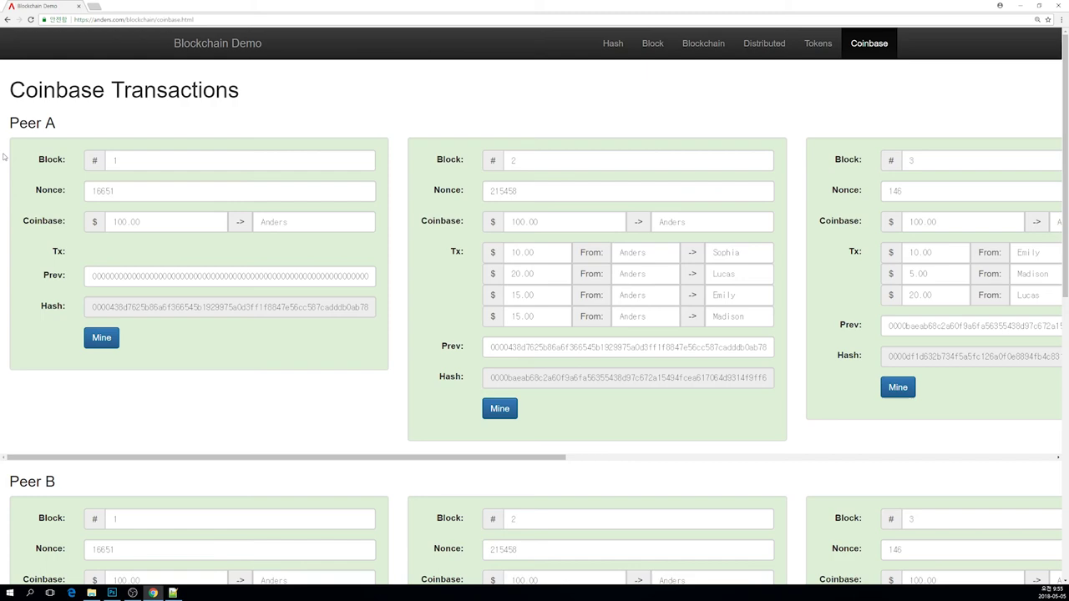
scroll(4, 159, down, 5)
scroll(5, 156, down, 1)
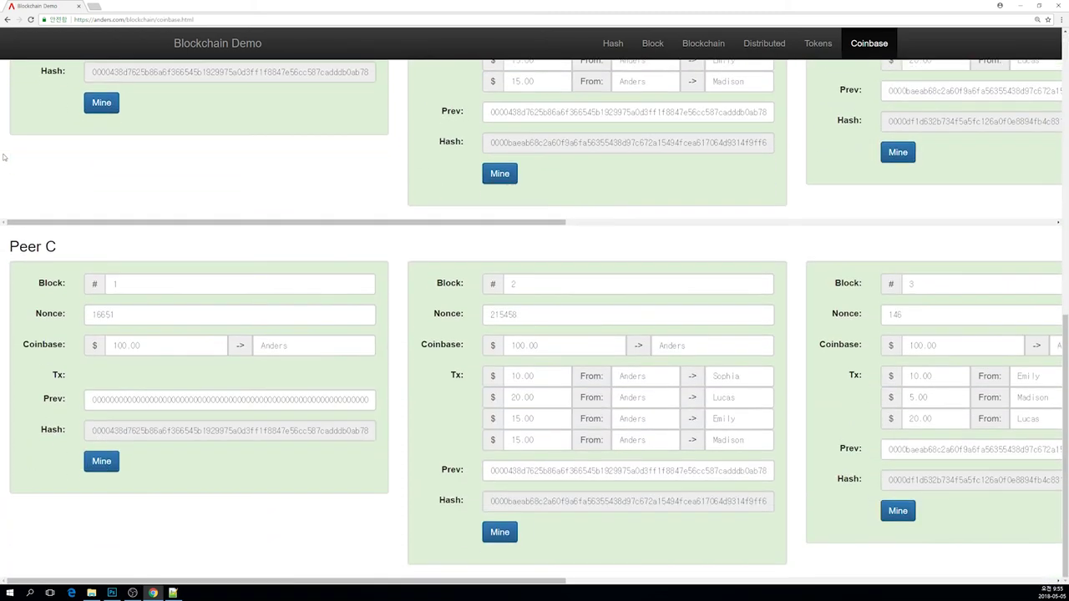
scroll(4, 159, up, 1)
scroll(4, 162, up, 5)
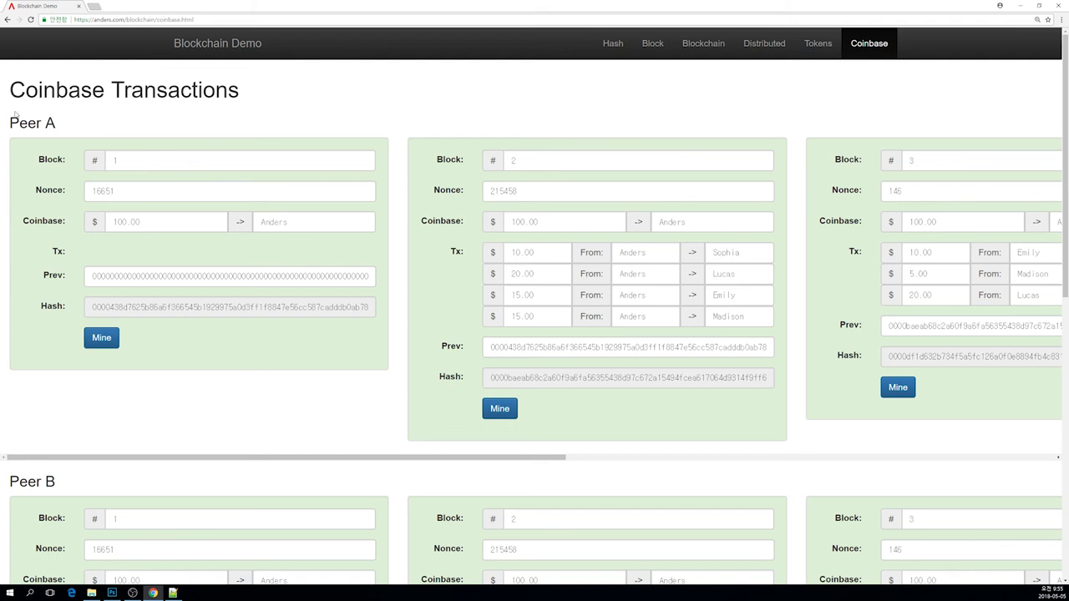
Open the Distributed demo and compare the block copies held by Peers A, B and C
click(767, 49)
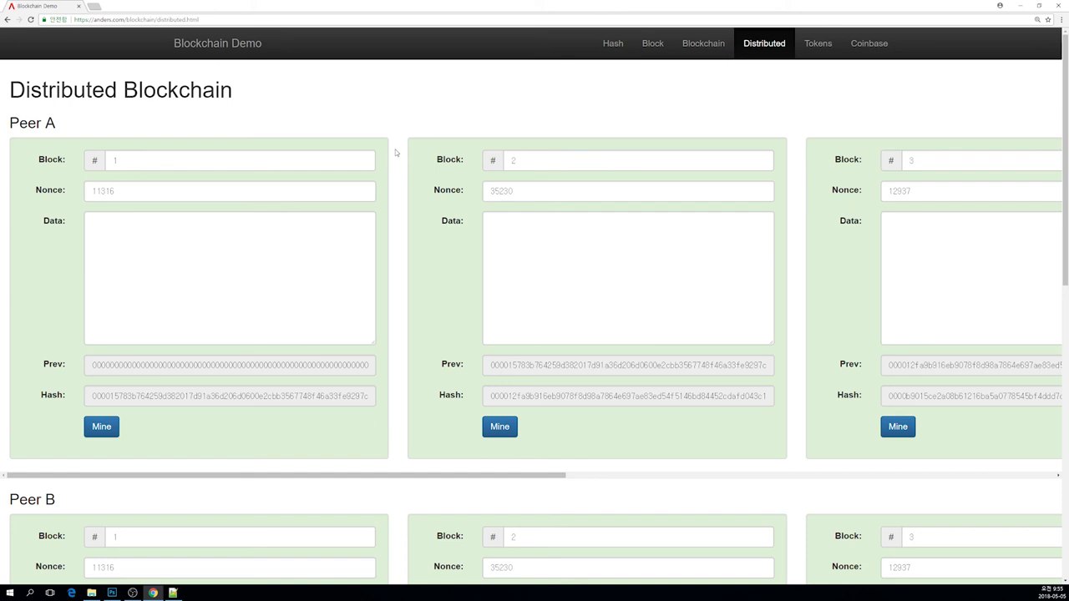
scroll(397, 151, down, 6)
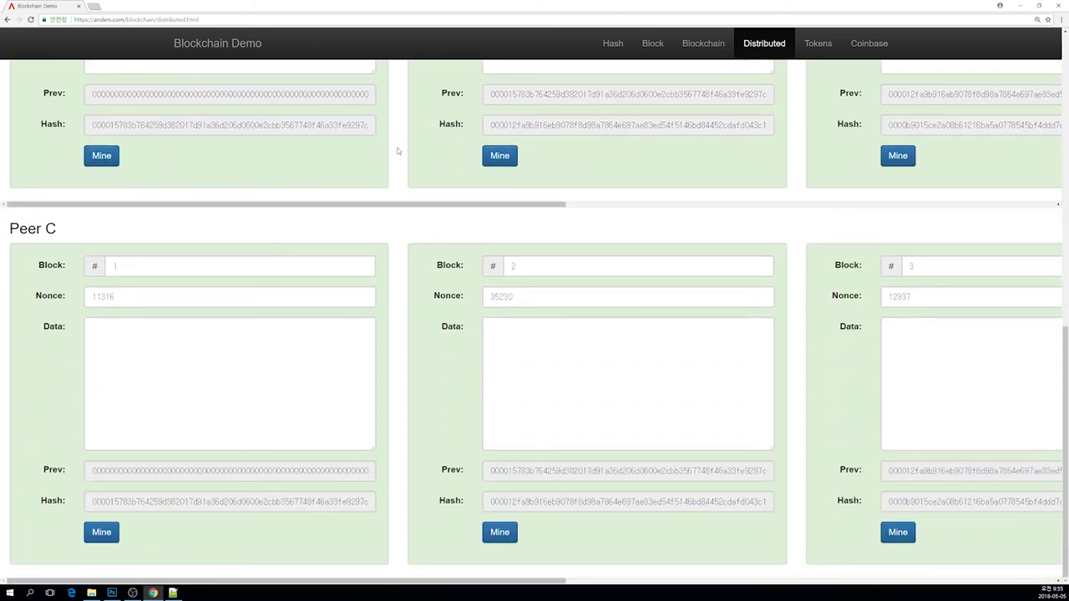
scroll(398, 154, up, 5)
scroll(396, 161, up, 3)
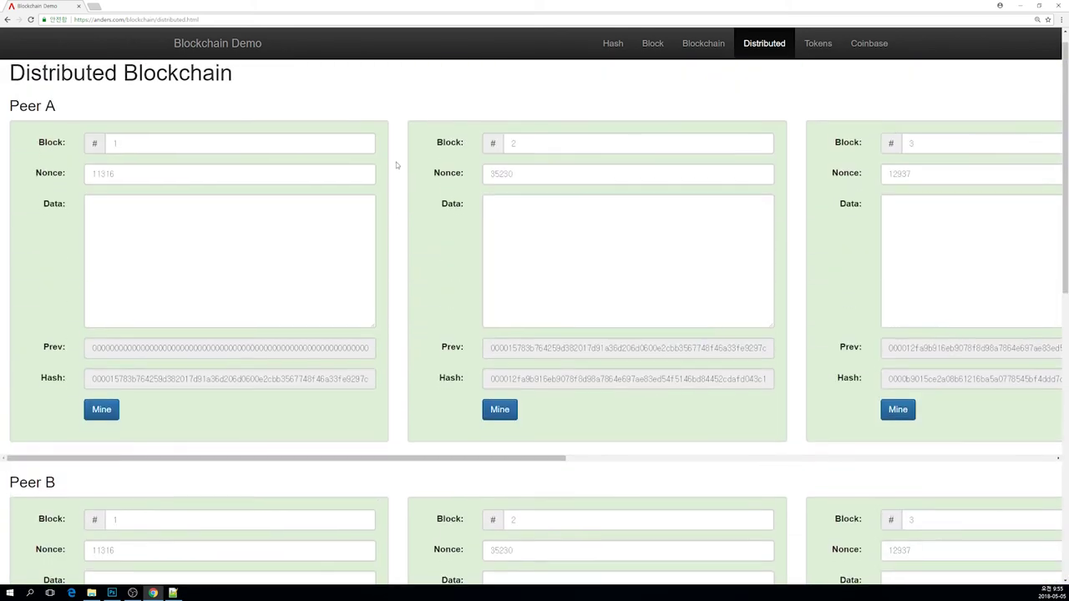